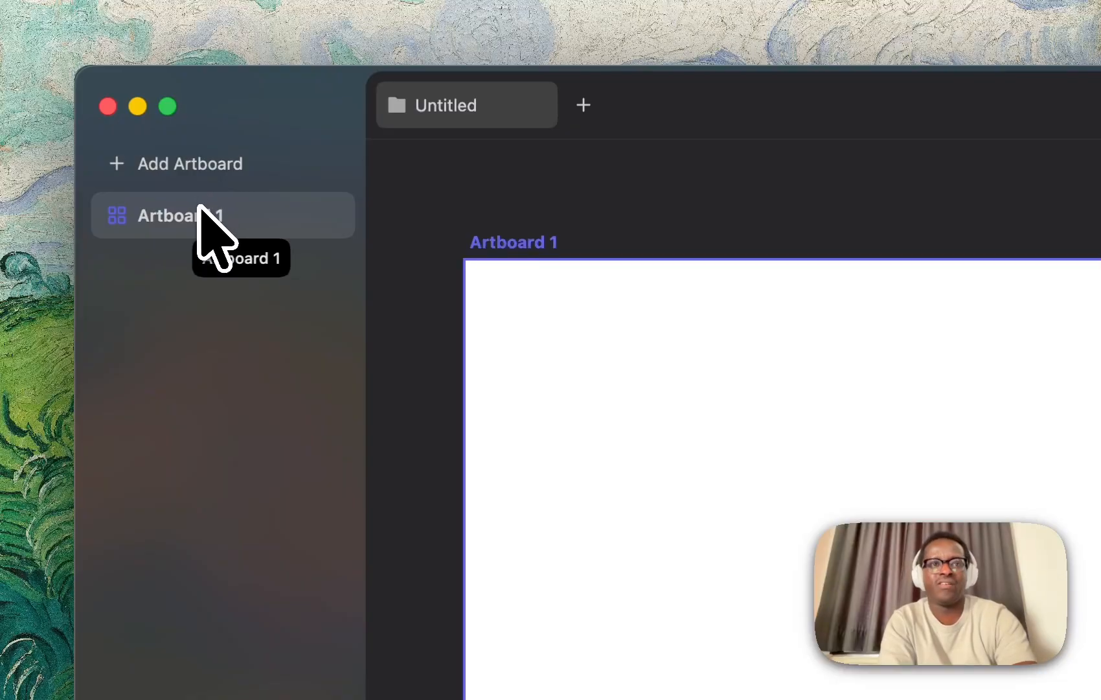
- Add a second artboard and apply the Desktop HD preset (1920 × 1080) to it
left_click(197, 167)
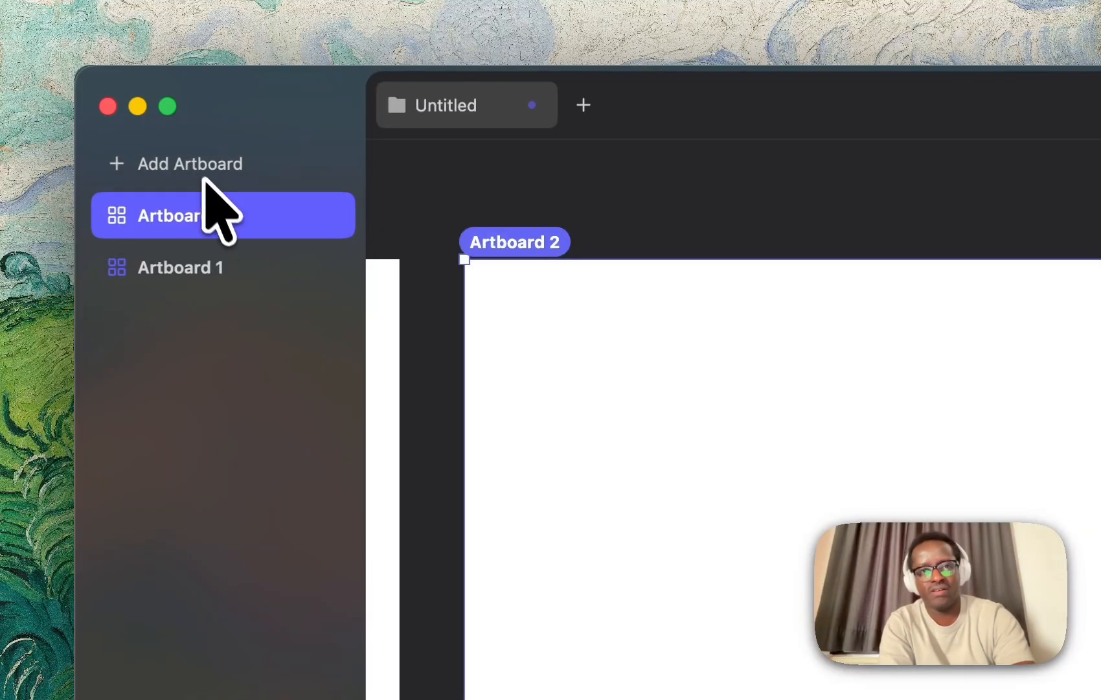
scroll(528, 337, "left", 6)
scroll(532, 309, "down", 5)
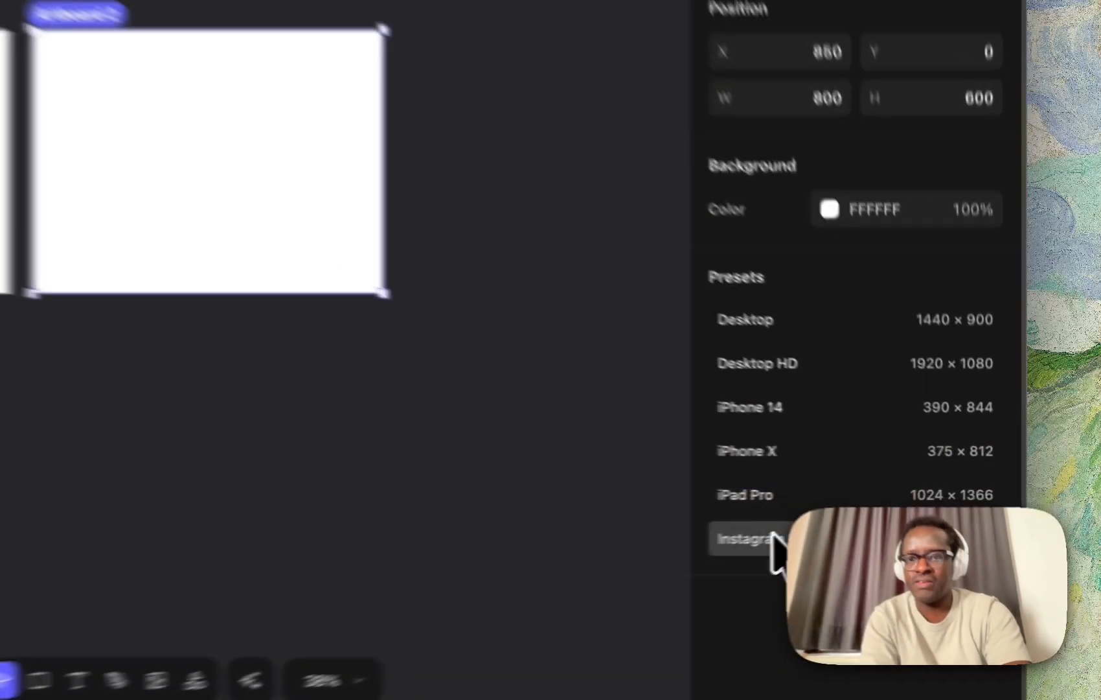
left_click(887, 516)
left_click(891, 442)
left_click(750, 347)
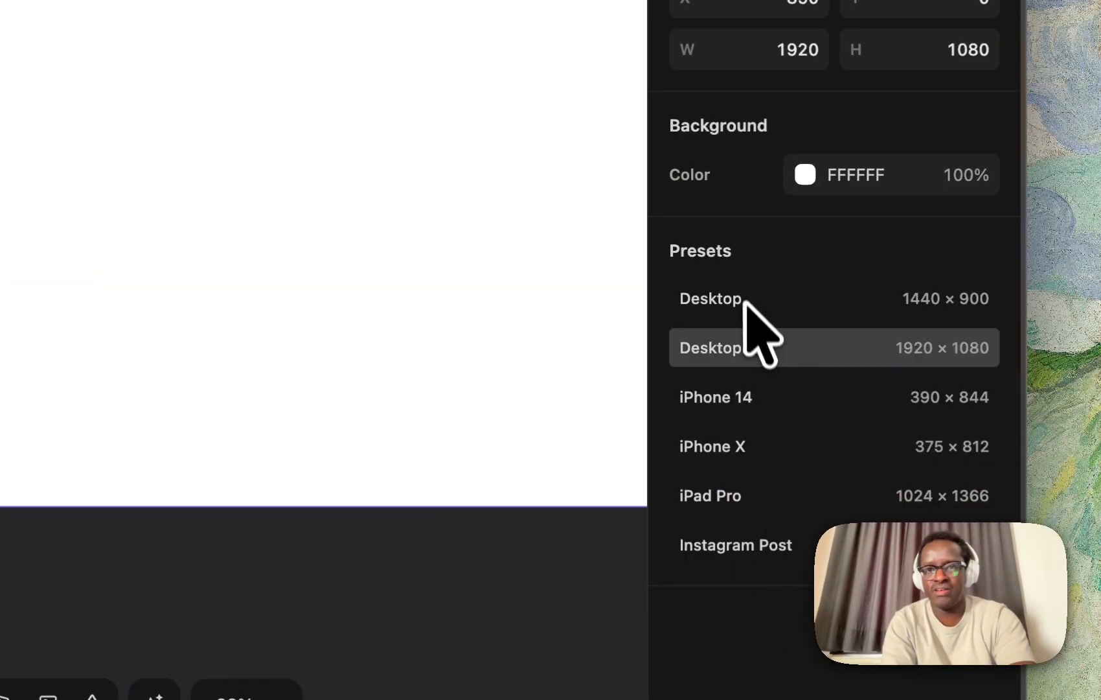
left_click(744, 298)
left_click(743, 334)
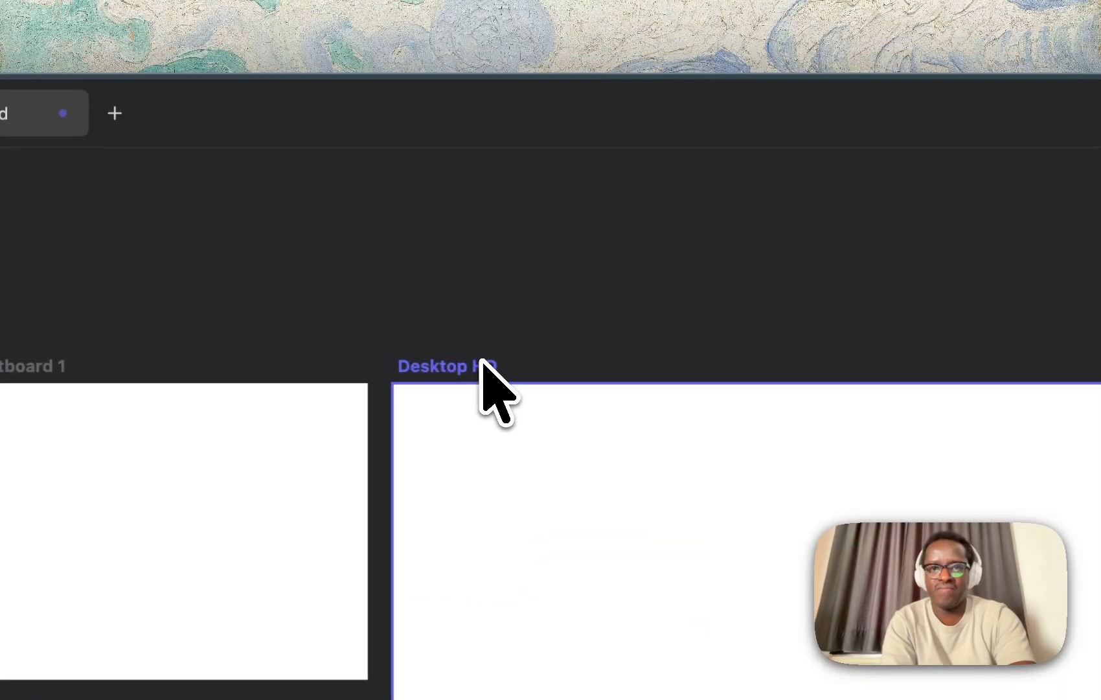
- Delete the Desktop HD artboard
left_click(480, 364)
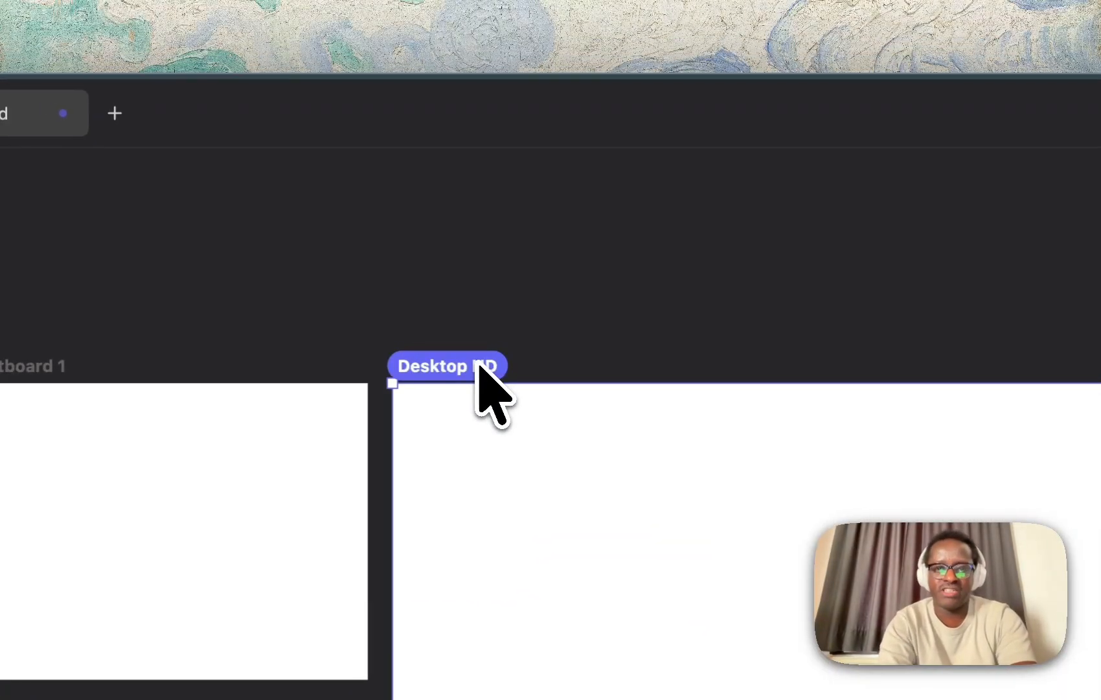
key("BackSpace")
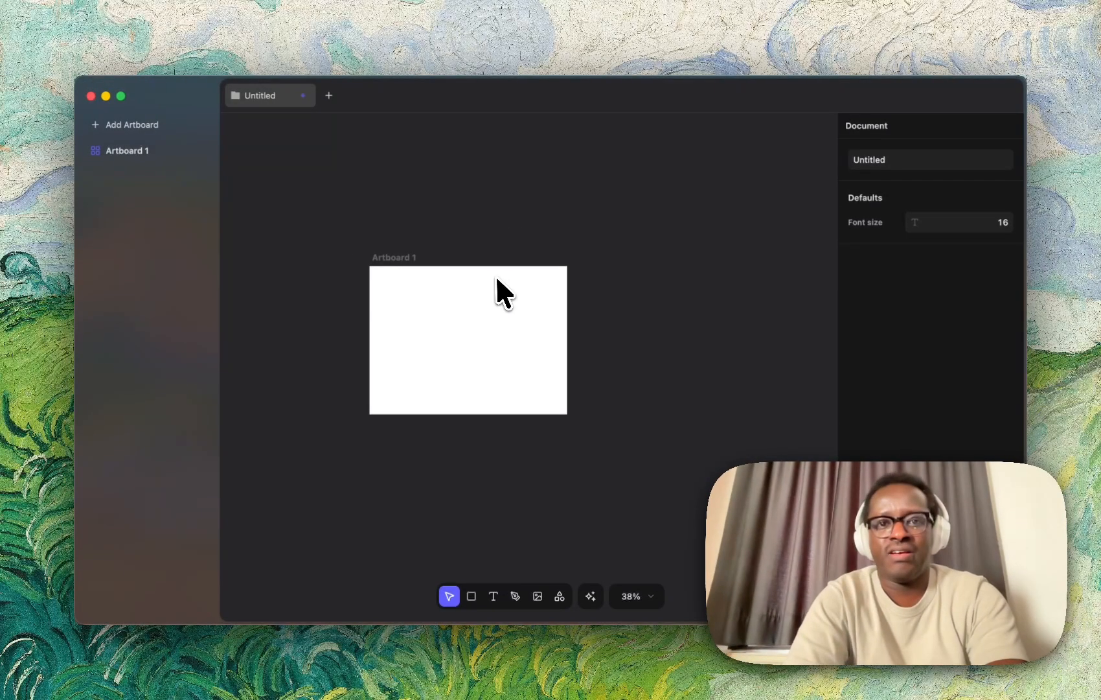
- Draw a square of about 101 × 101 on Artboard 1
scroll(510, 276, "up", 5)
scroll(511, 276, "left", 1)
scroll(510, 276, "down", 1)
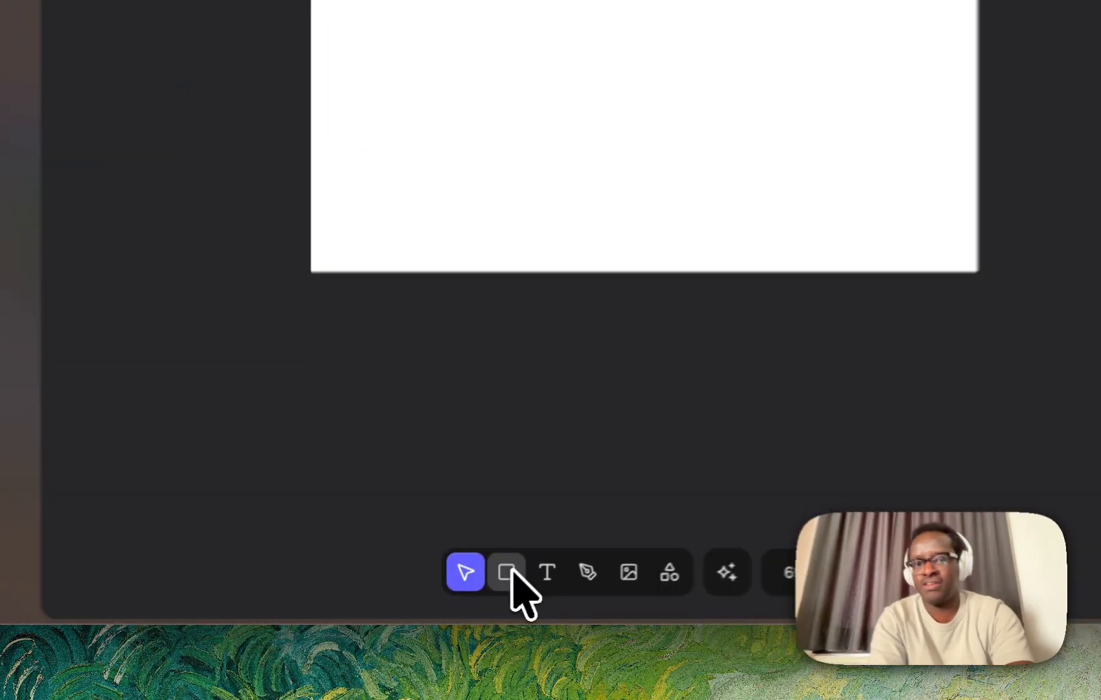
left_click(472, 596)
left_click_drag(321, 241, 414, 411)
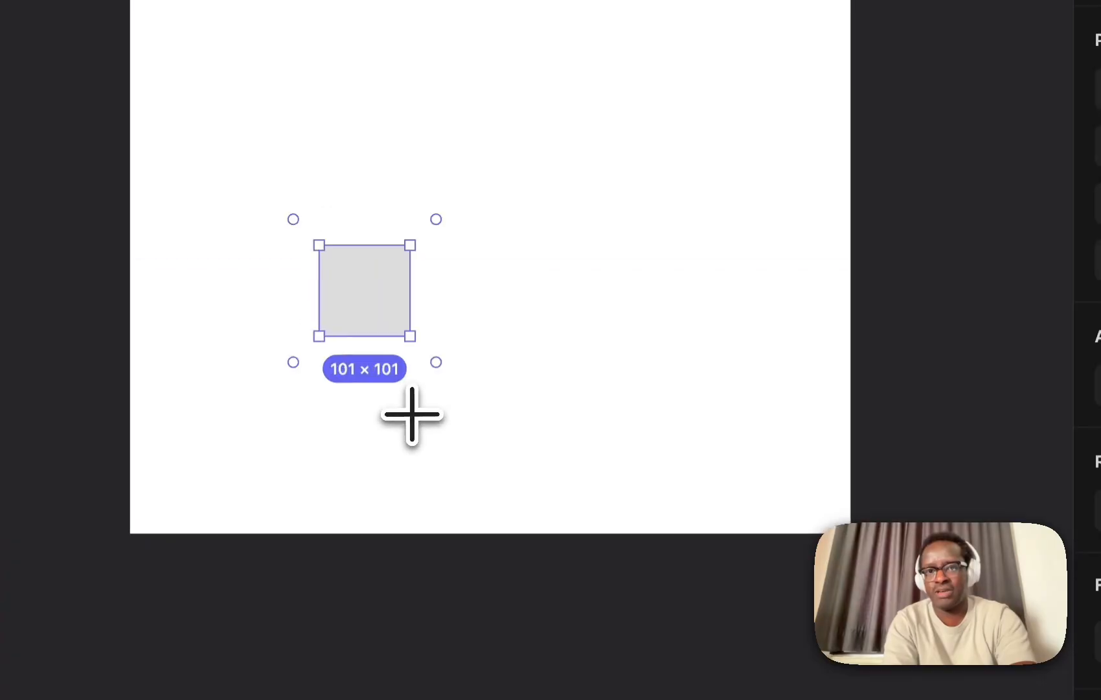
- Enlarge the square proportionally and reposition it near the middle of the artboard
left_click_drag(384, 323, 507, 243)
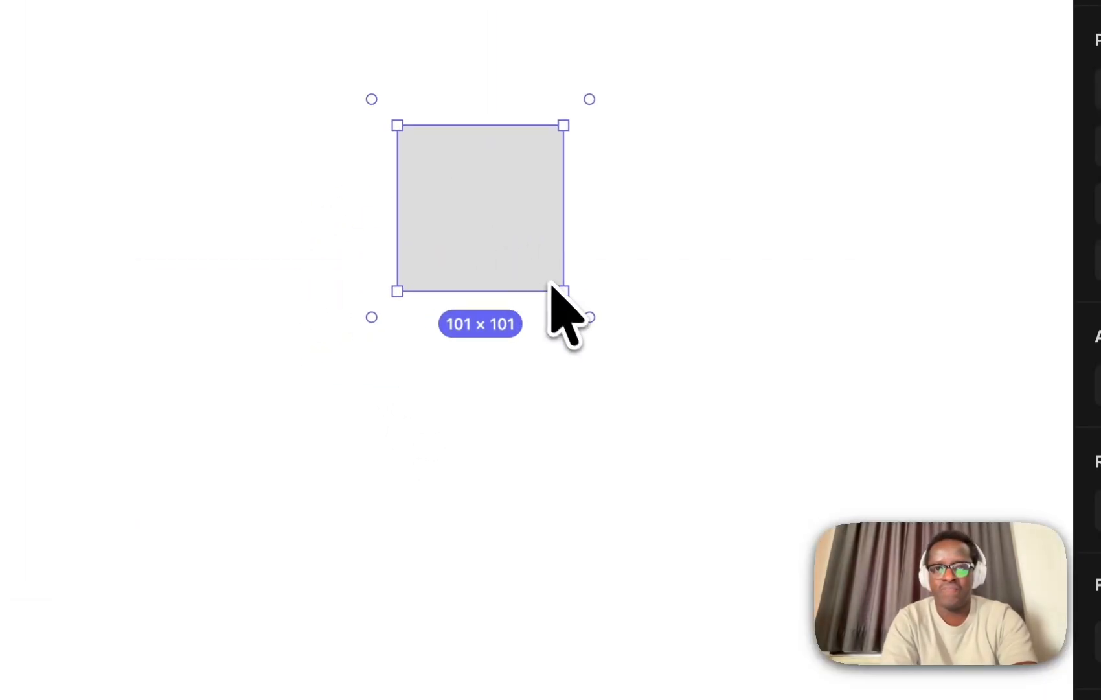
left_click_drag(563, 290, 785, 514)
left_click_drag(669, 406, 466, 299)
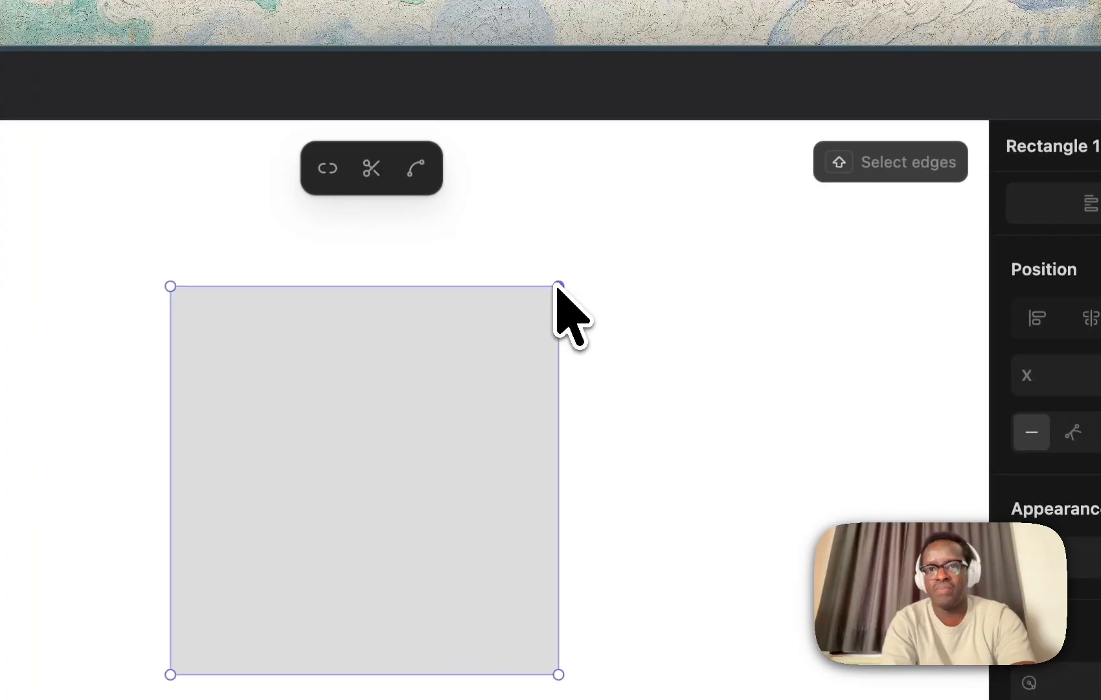
- Reshape the square as a vector path by pulling its upper-right corner outward and extending its bottom edge's midpoint downward into a smooth curve
left_click_drag(328, 265, 471, 215)
left_click(631, 455)
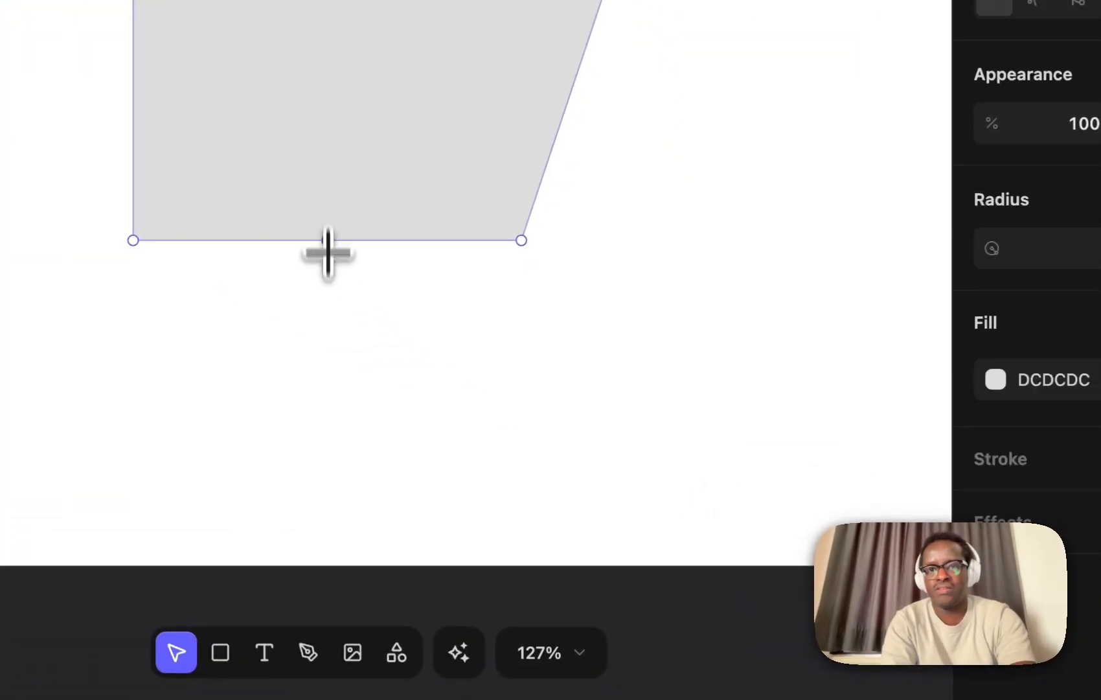
left_click_drag(328, 241, 327, 494)
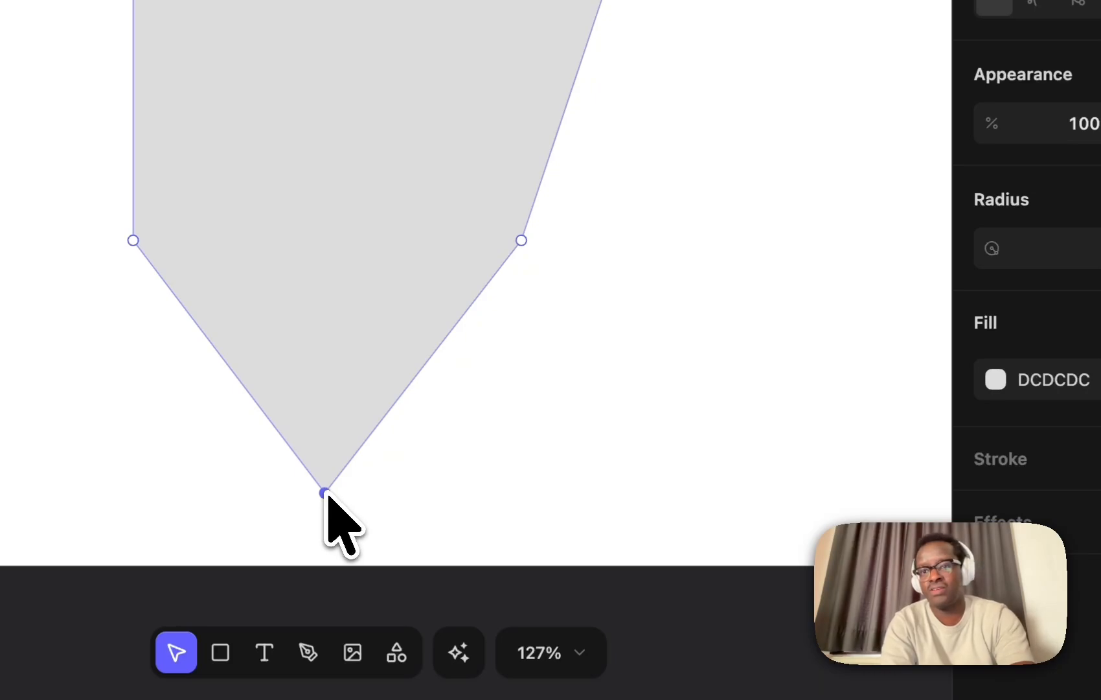
double_click(325, 493)
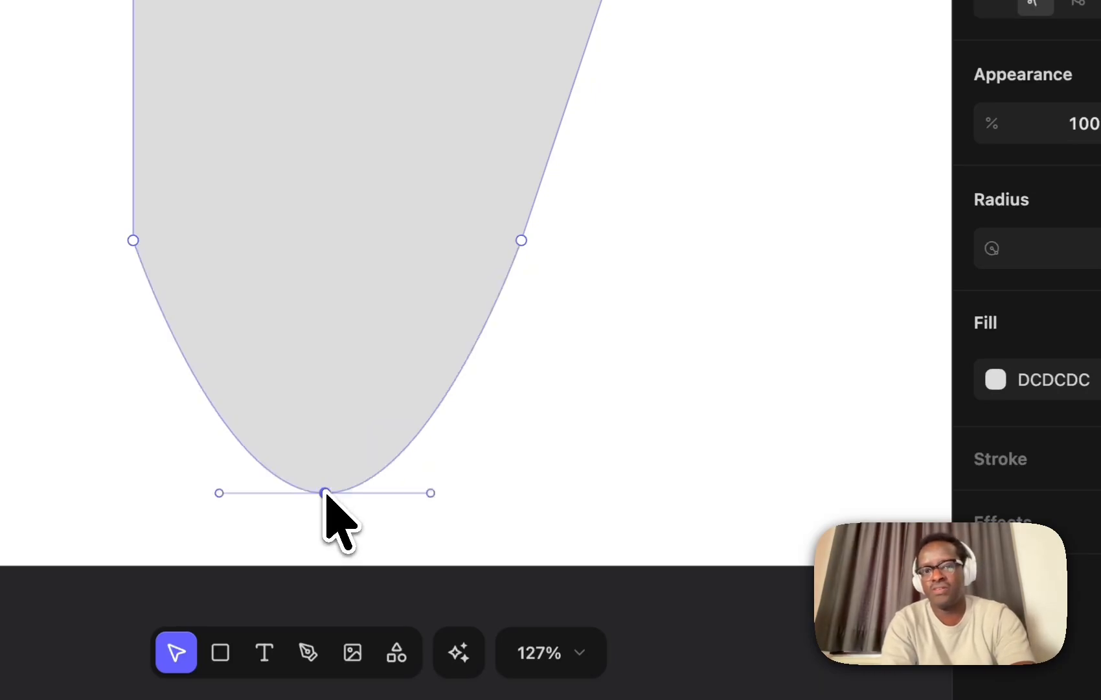
- Try the asymmetric and disconnected handle types on the path's lower-right point, finishing with the straight type
left_click(522, 240)
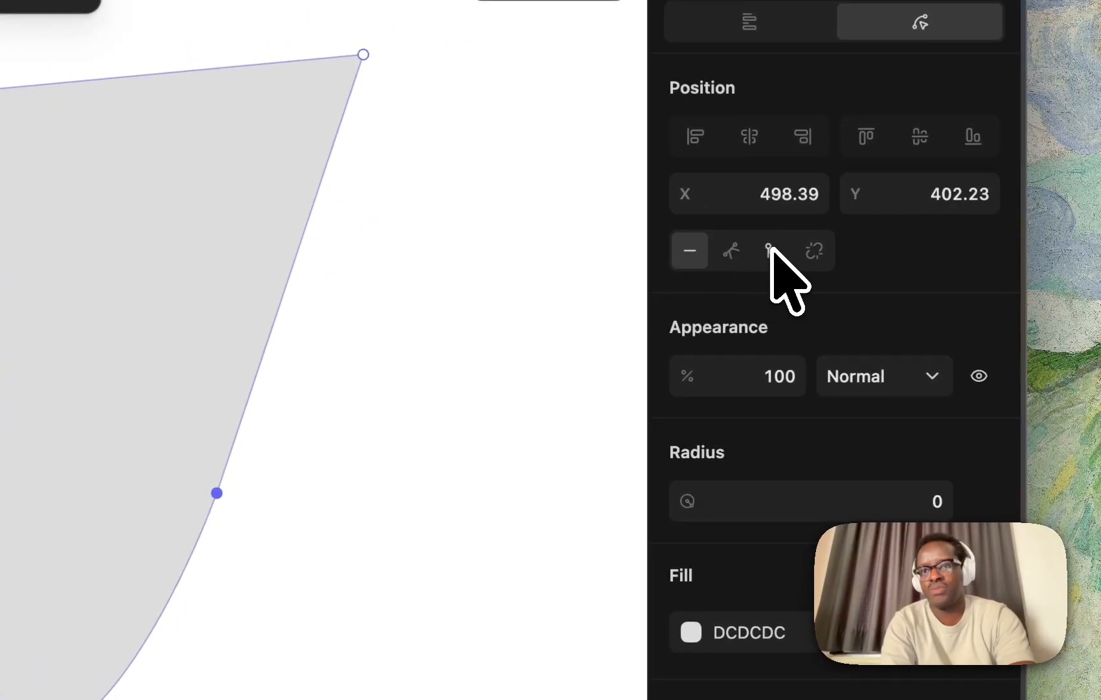
left_click(733, 253)
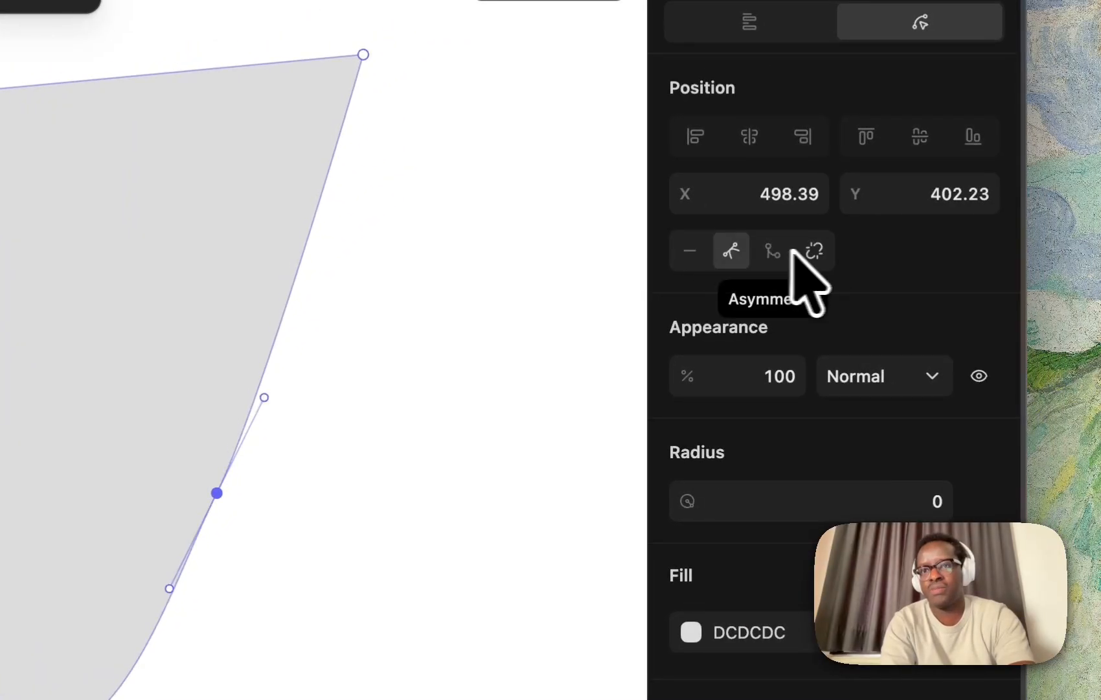
left_click(815, 252)
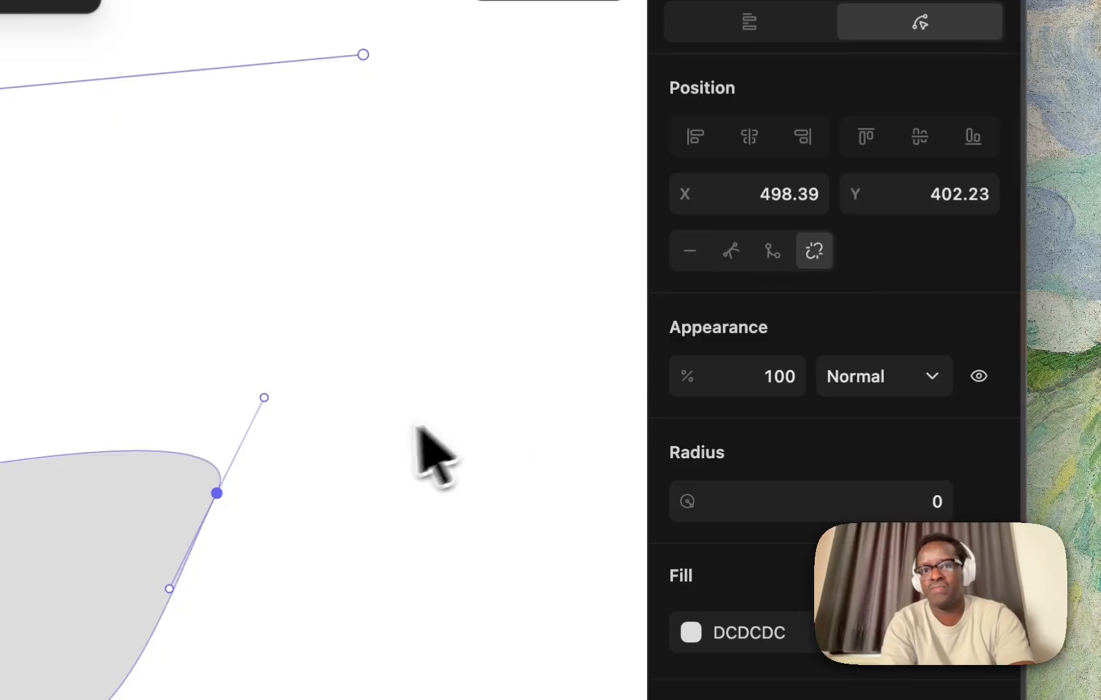
left_click(737, 257)
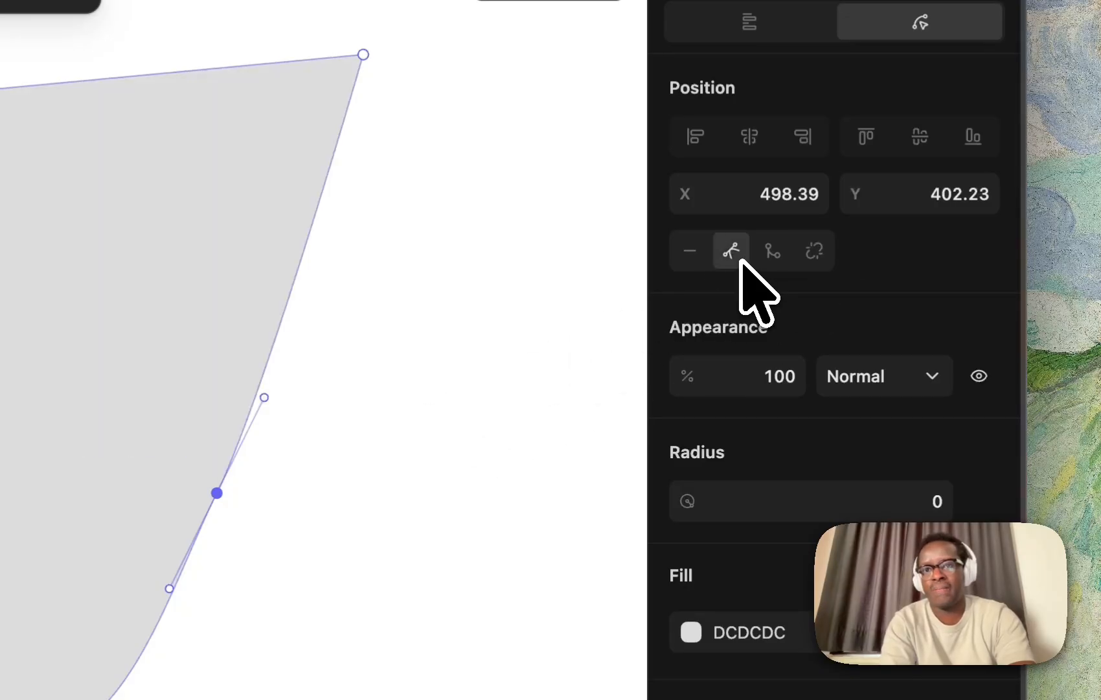
left_click(686, 260)
left_click(813, 252)
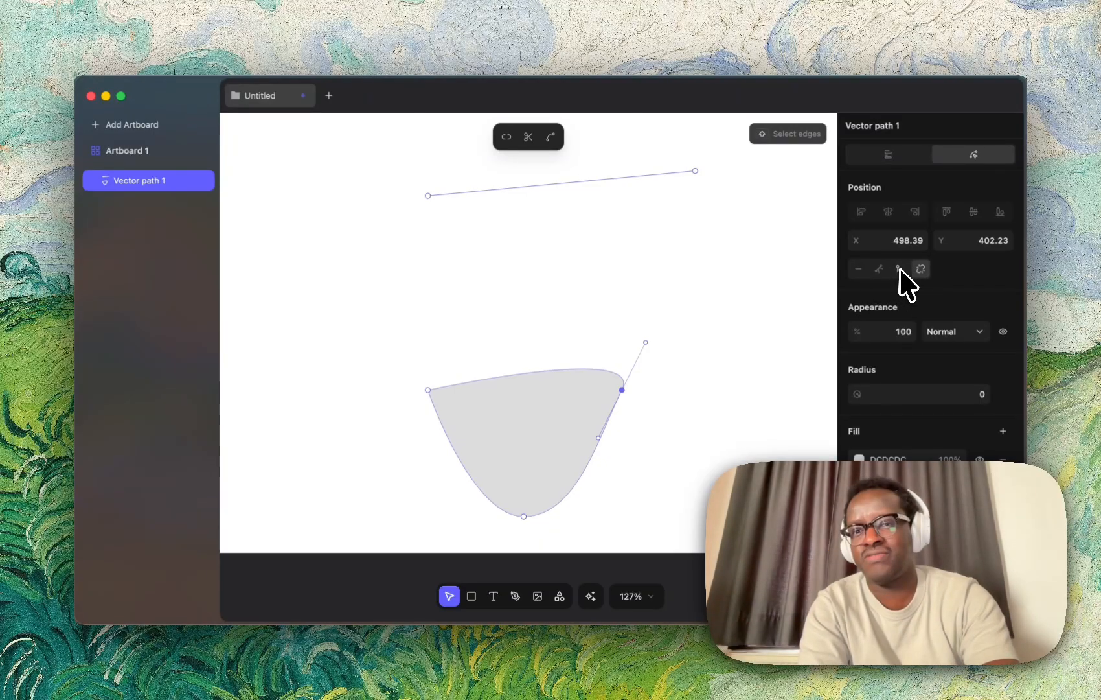
left_click(904, 268)
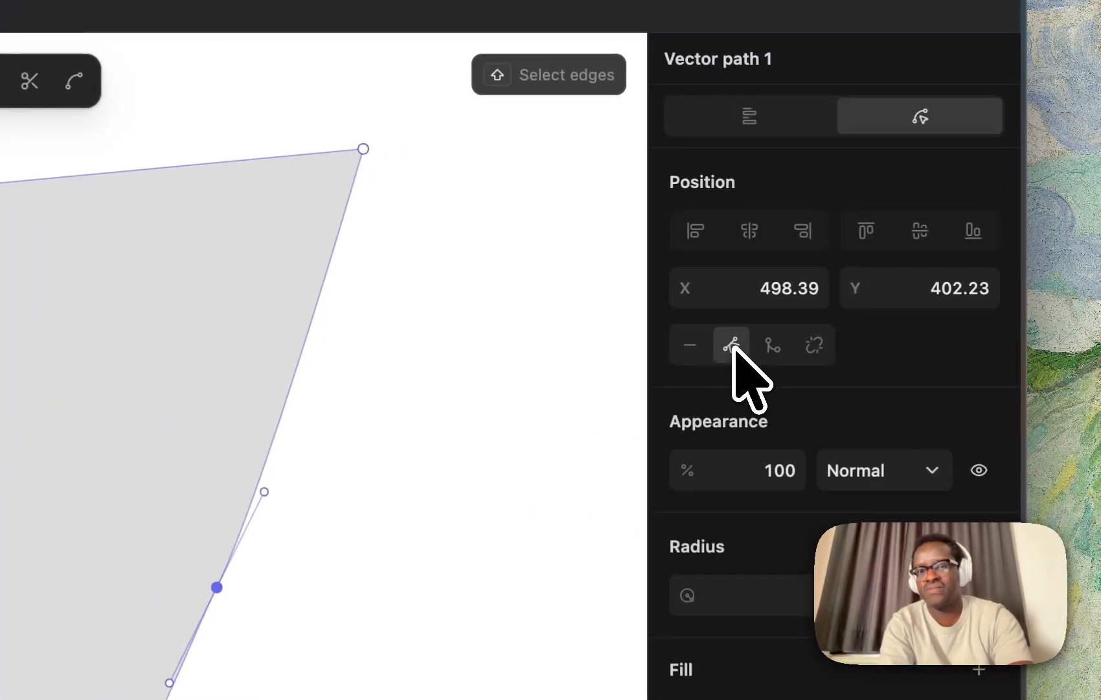
left_click(684, 352)
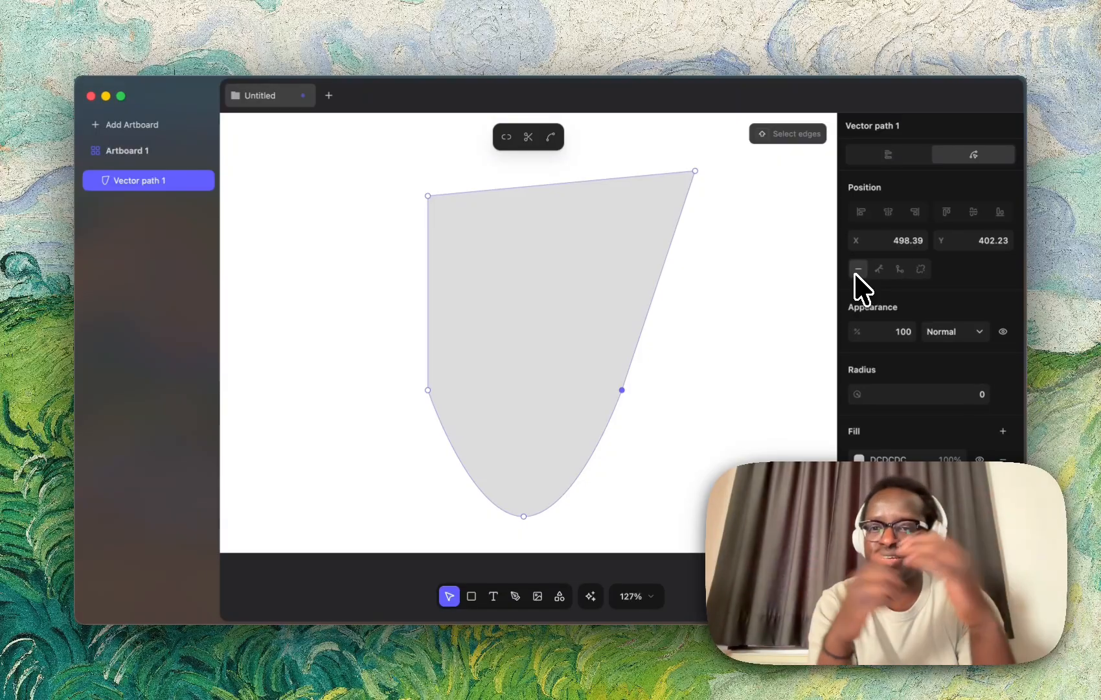
- Leave point editing and delete the vector path from the artboard
left_click(735, 263)
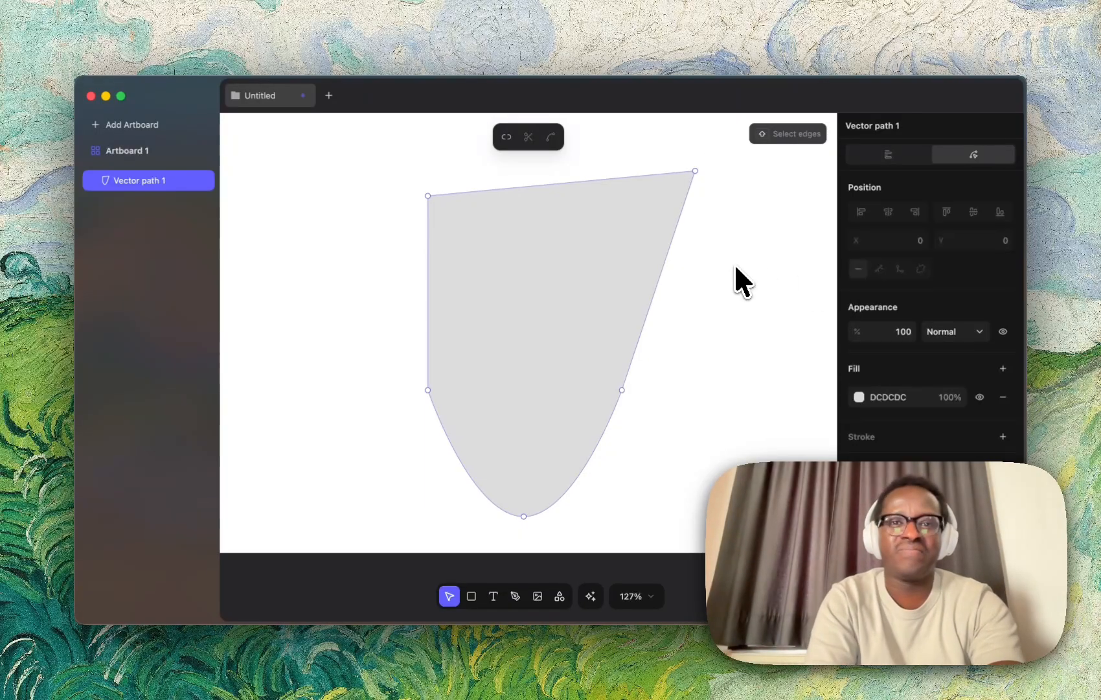
left_click(735, 263)
left_click(621, 326)
key("Return")
key("Escape")
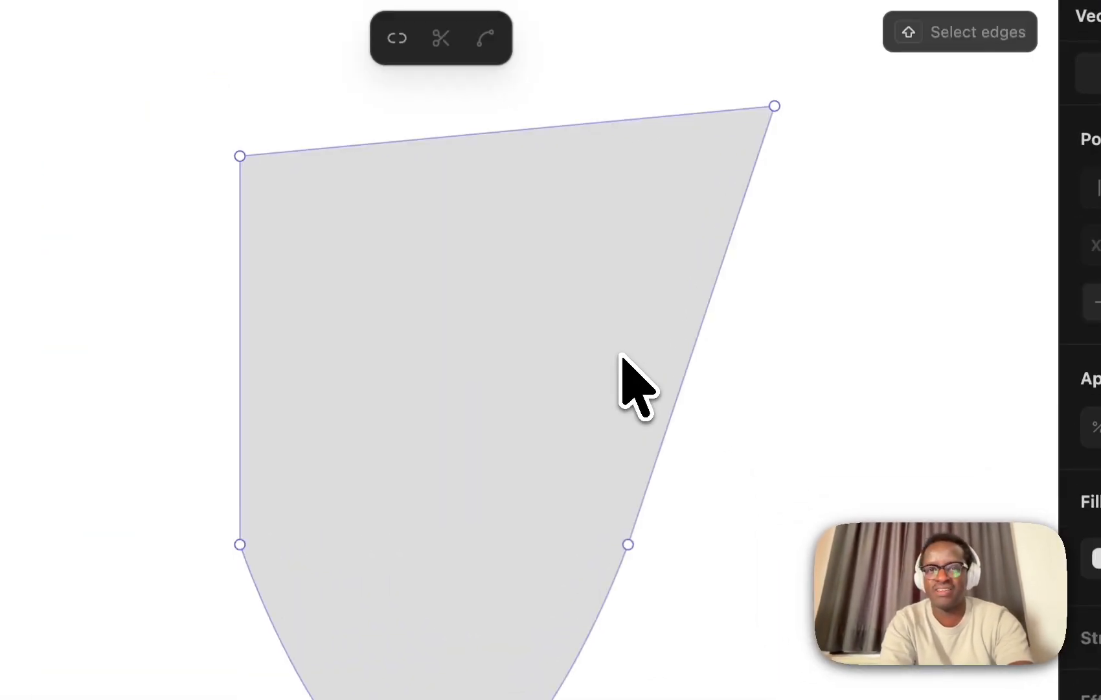
key("Delete")
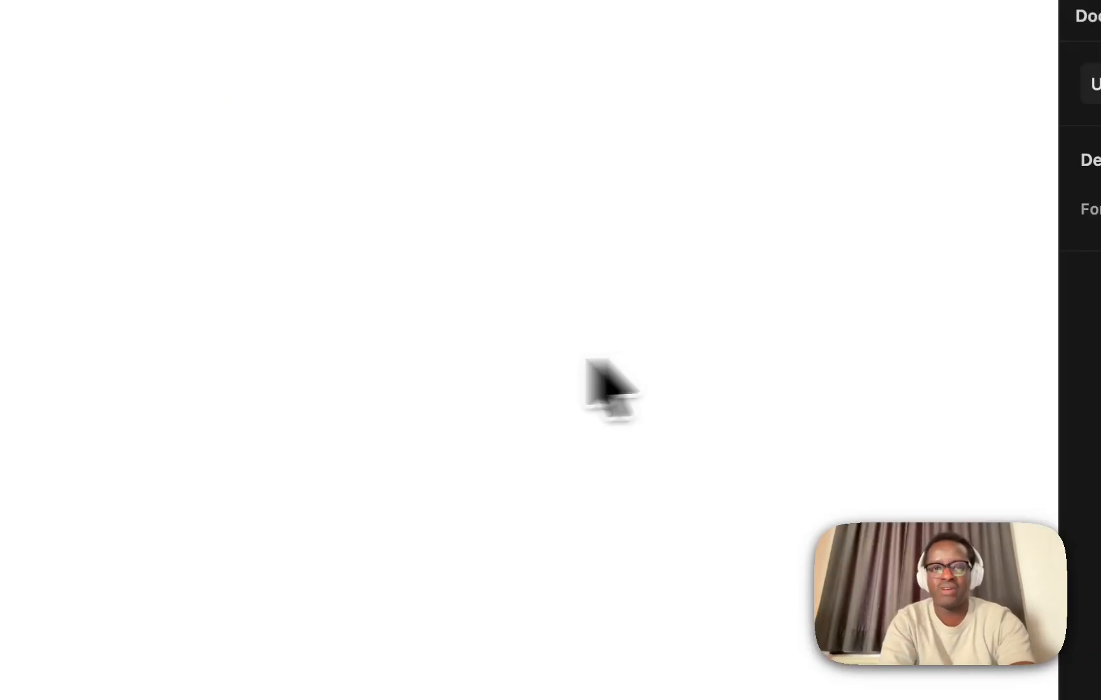
- Add a text object reading "Hello world" to the artboard
key("t")
left_click(457, 341)
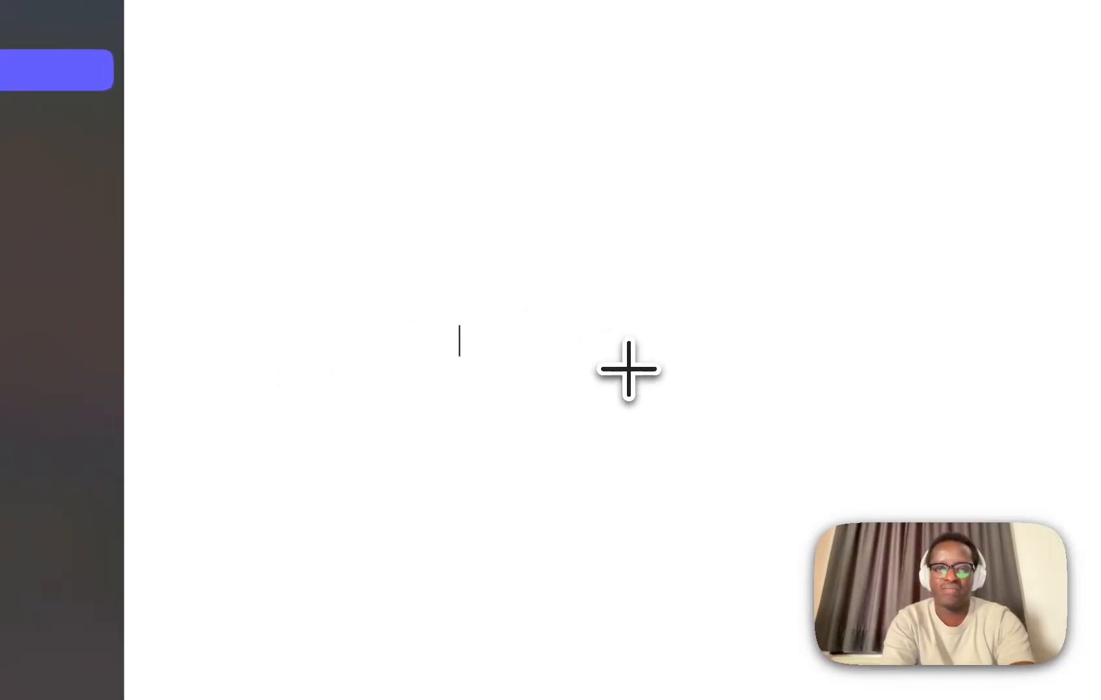
type("Hello")
key("Escape")
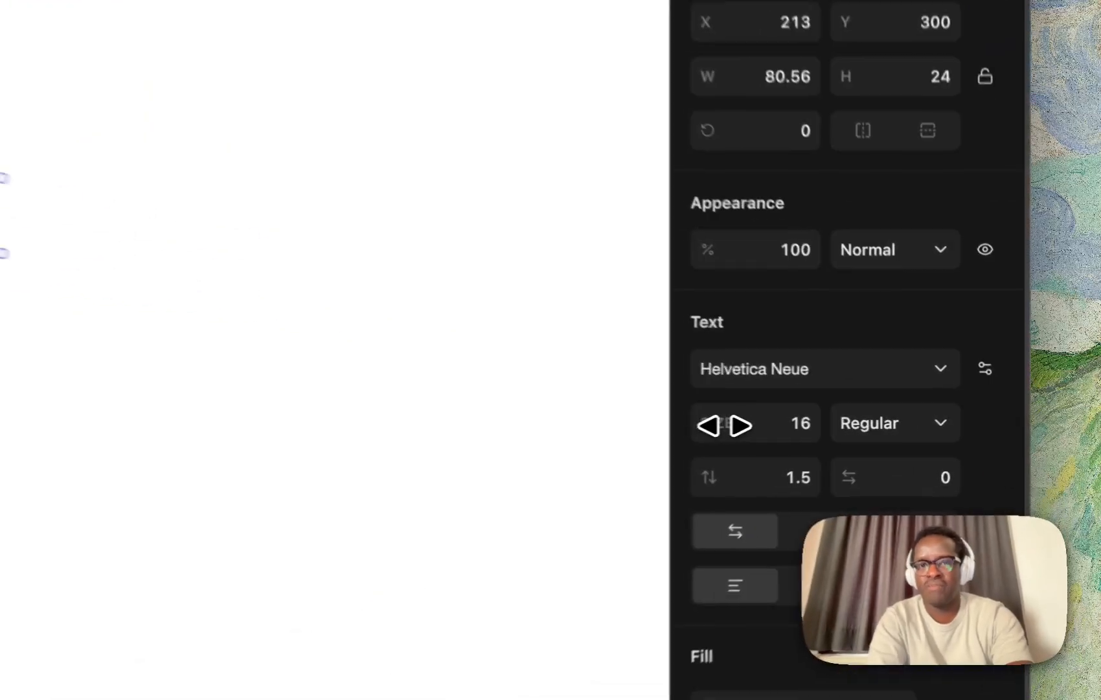
- Set the text's font size to 68 and move the text up and to the left on the artboard
left_click_drag(865, 420, 901, 427)
left_click_drag(427, 331, 351, 277)
right_click(325, 260)
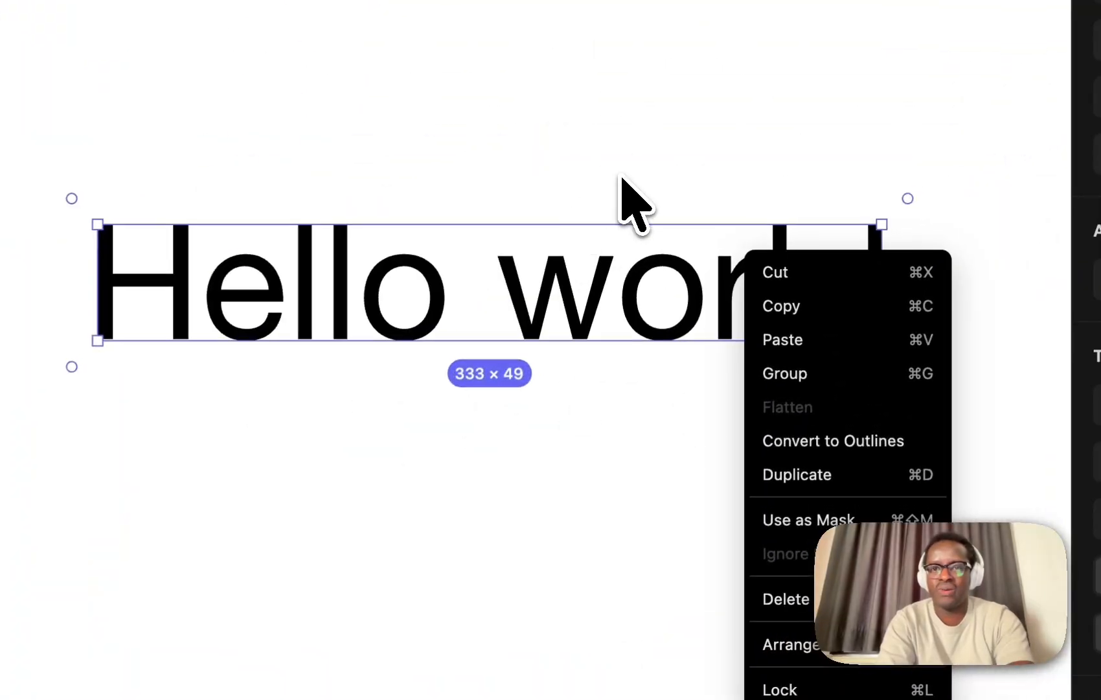
left_click(620, 178)
left_click(606, 263)
- Reposition the "Hello world" text on the artboard to about X 158, Y 269
left_click_drag(563, 281, 449, 366)
scroll(449, 366, "down", 3)
scroll(449, 366, "up", 3)
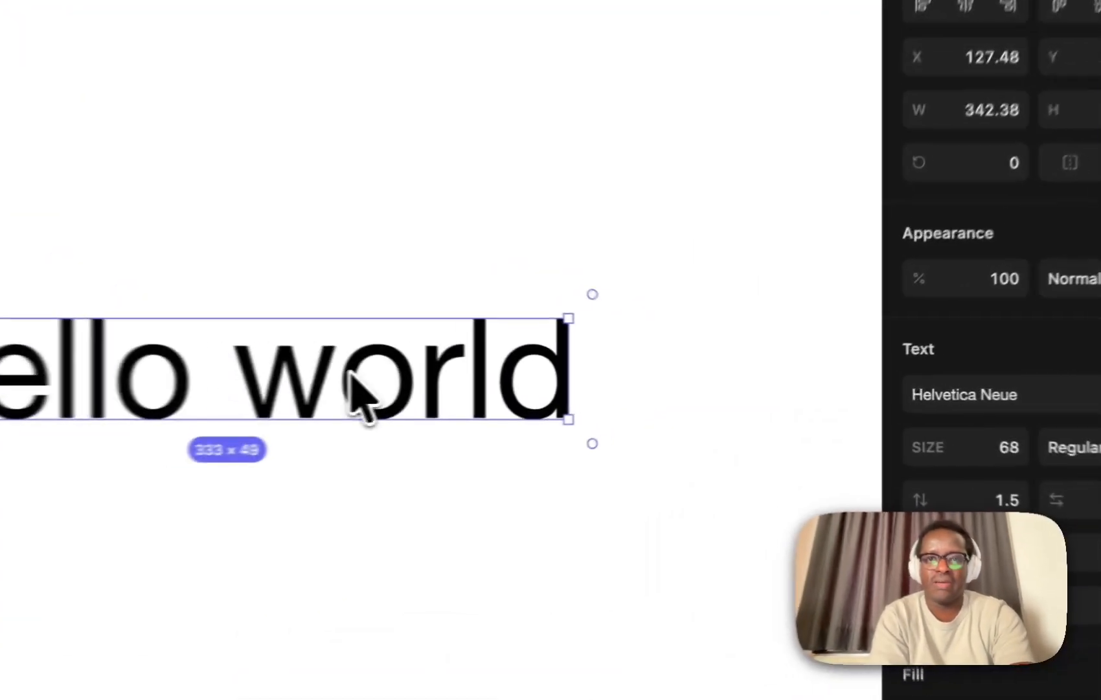
left_click_drag(528, 375, 581, 334)
left_click_drag(379, 285, 387, 269)
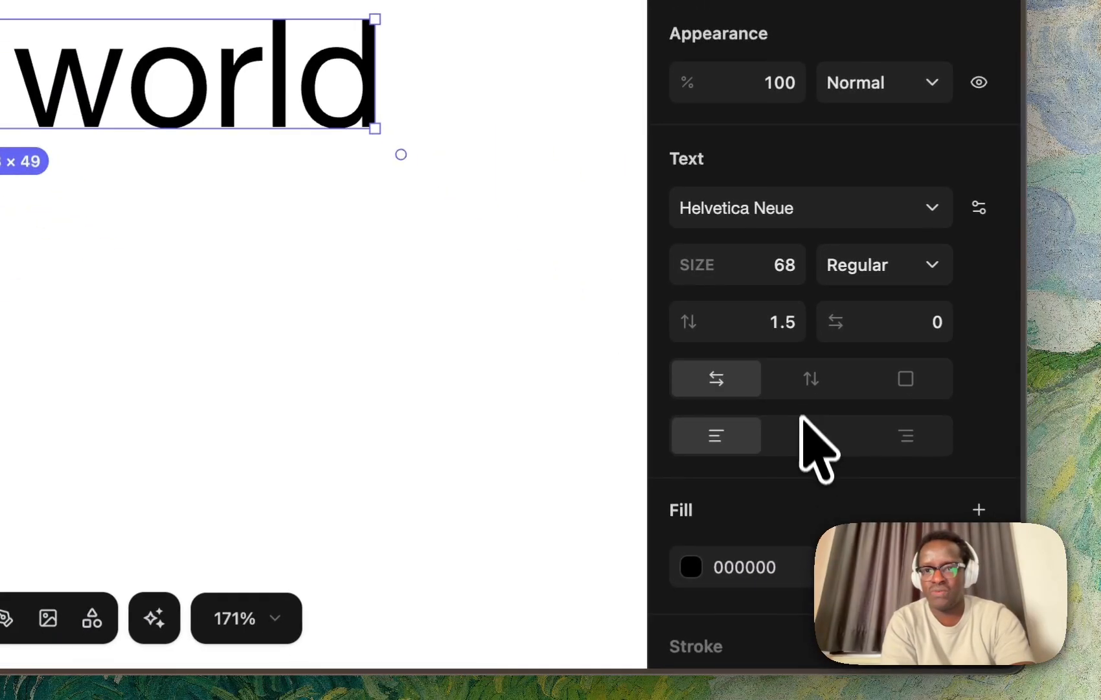
- Add a Layer blur effect to the "Hello world" text and set its mode to Progressive
scroll(820, 453, "down", 2)
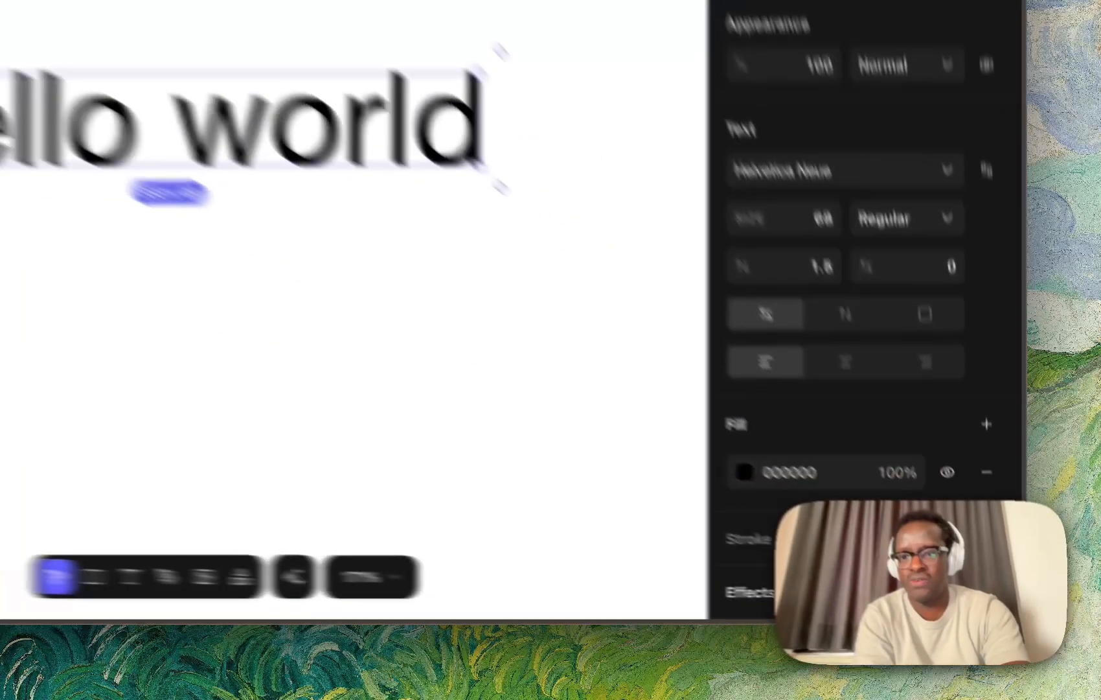
left_click(1002, 605)
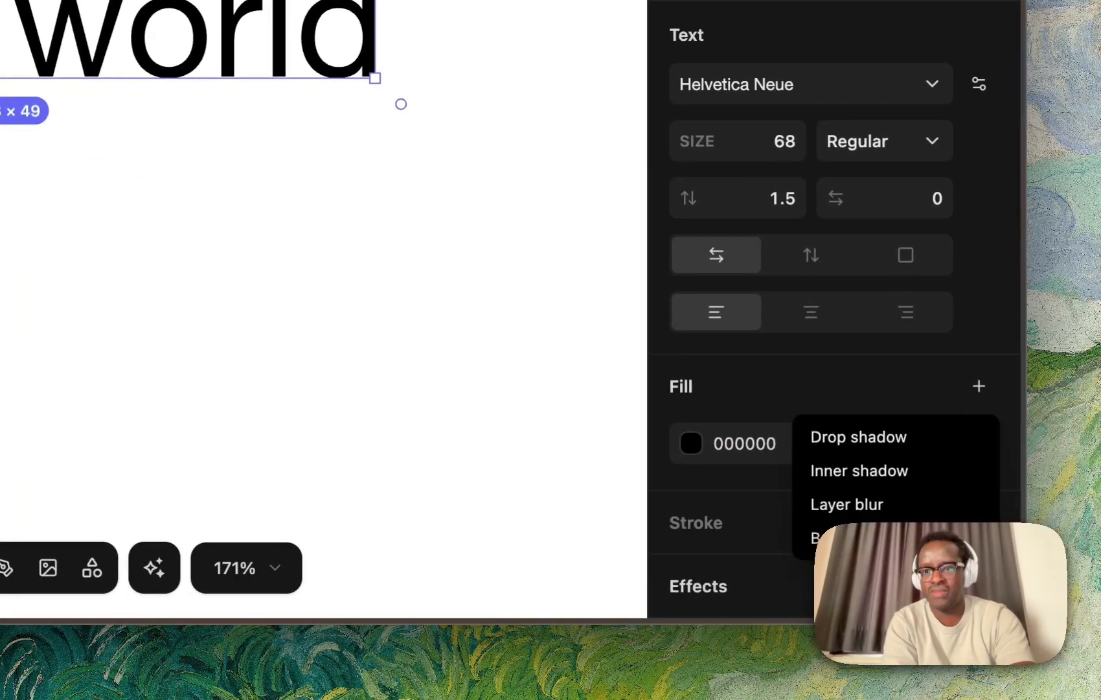
left_click(914, 505)
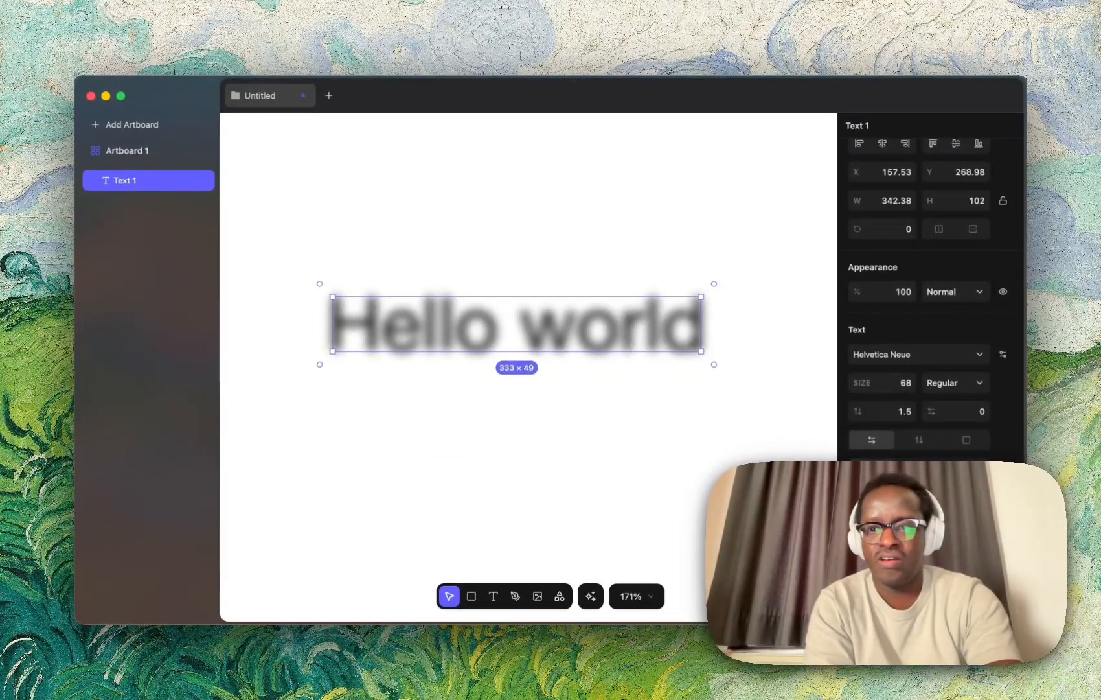
scroll(935, 298, "down", 2)
left_click(881, 589)
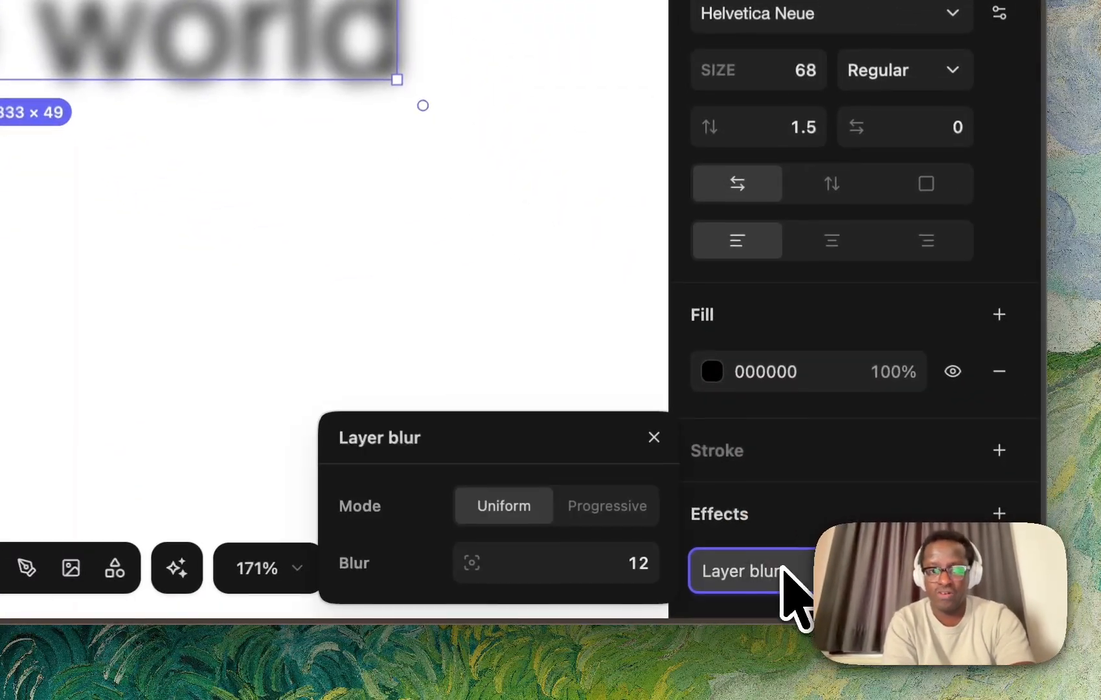
left_click(596, 507)
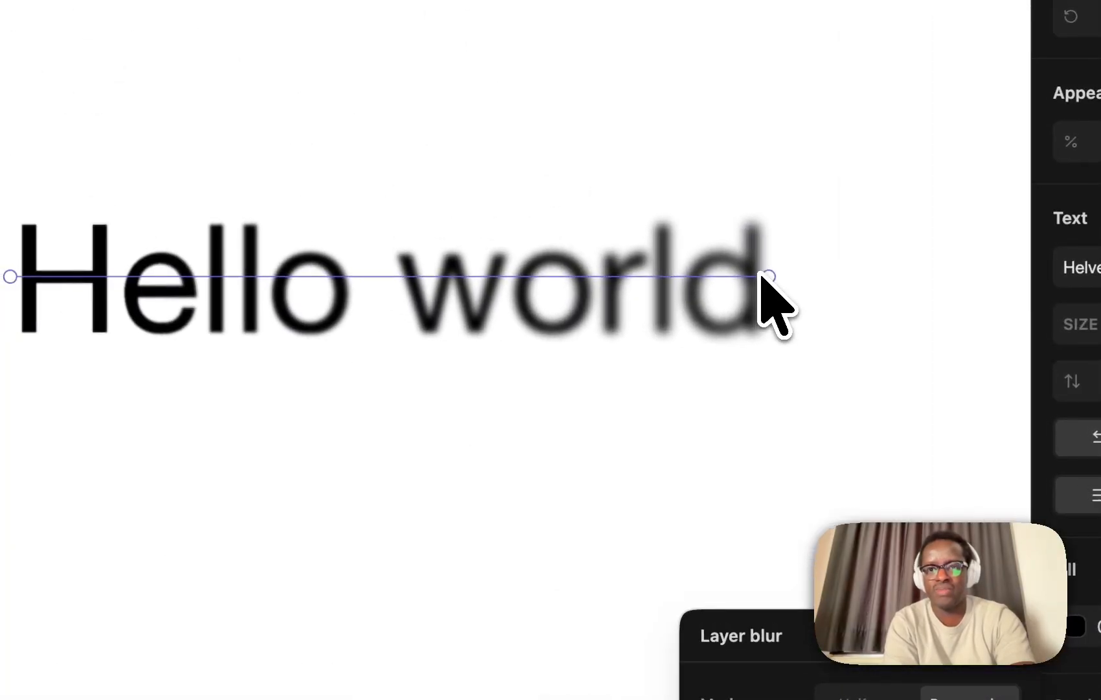
- Adjust the length and angle of the progressive blur's guide line, finishing with its end point at the right edge of the text
left_click_drag(768, 277, 685, 268)
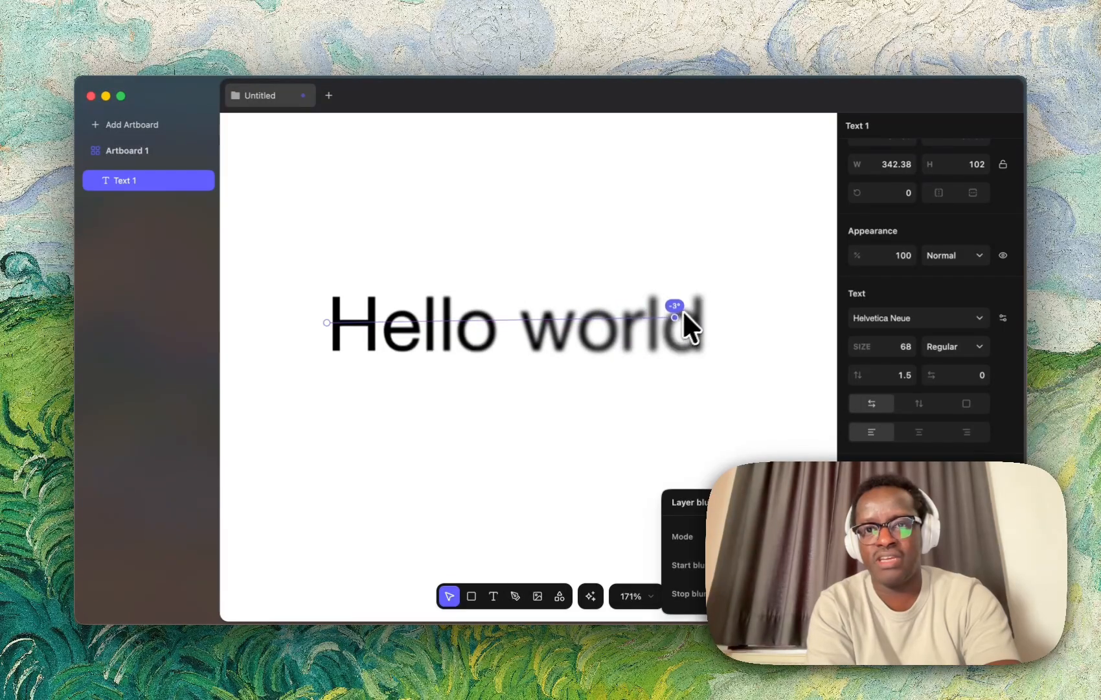
left_click_drag(683, 312, 593, 344)
left_click_drag(412, 327, 700, 323)
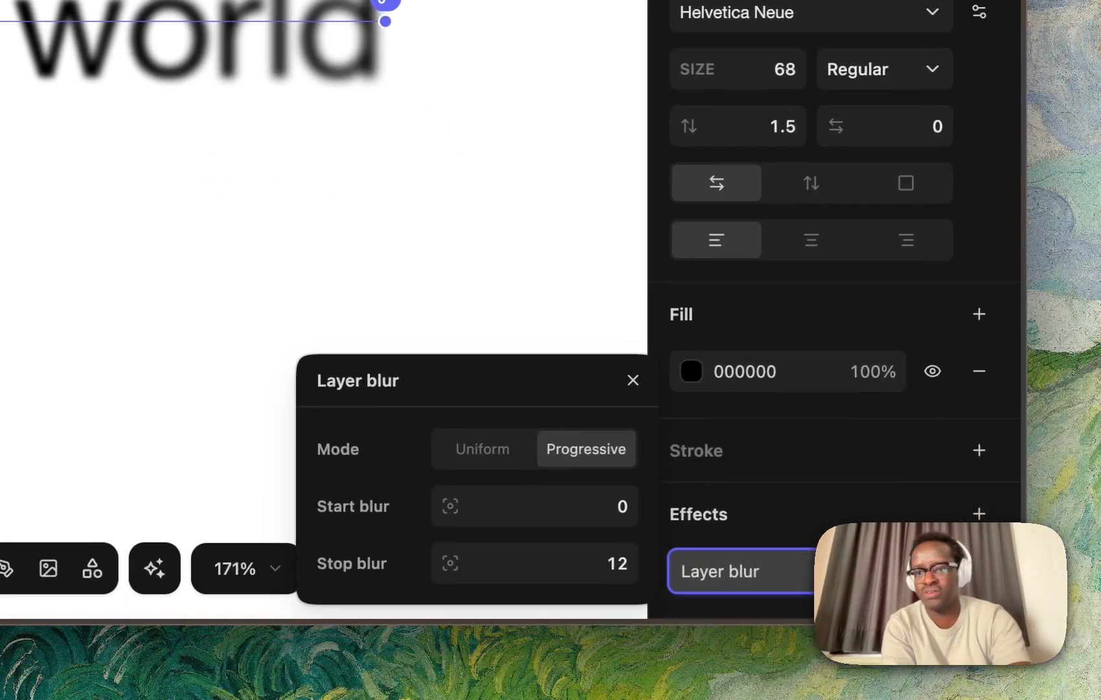
- Remove the Layer blur effect from the "Hello world" text and add a red FF0000 stroke to it
left_click(979, 572)
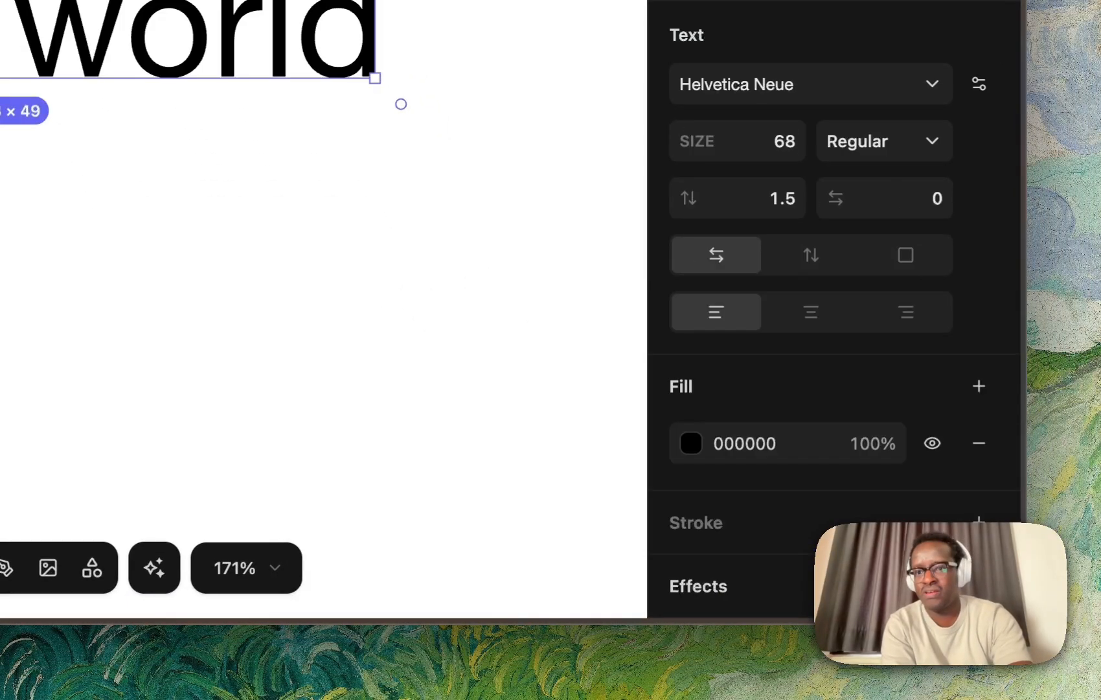
left_click(979, 522)
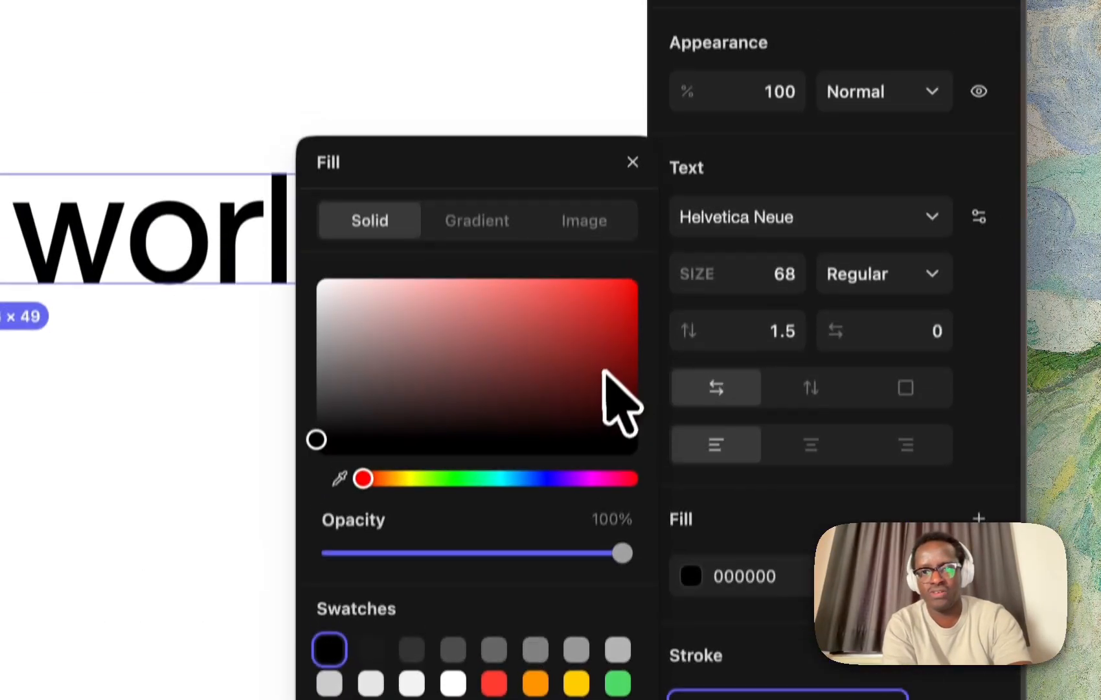
left_click(616, 132)
left_click_drag(704, 251, 761, 190)
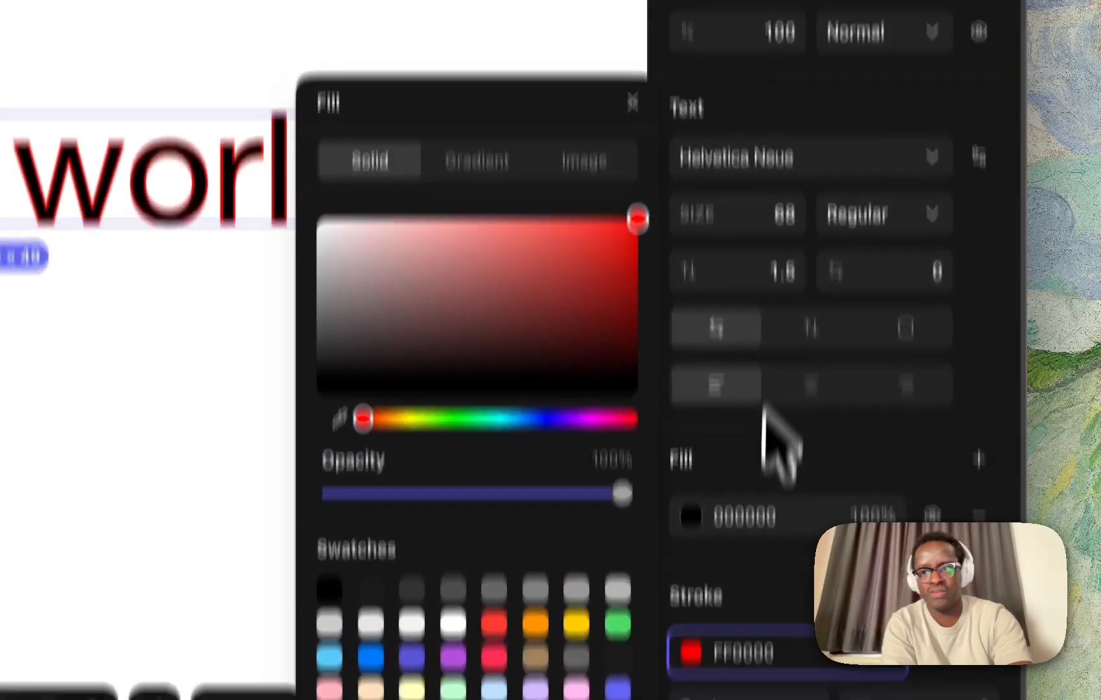
mouse_move(848, 563)
left_mouse_down()
mouse_move(863, 563)
mouse_move(847, 564)
left_mouse_up()
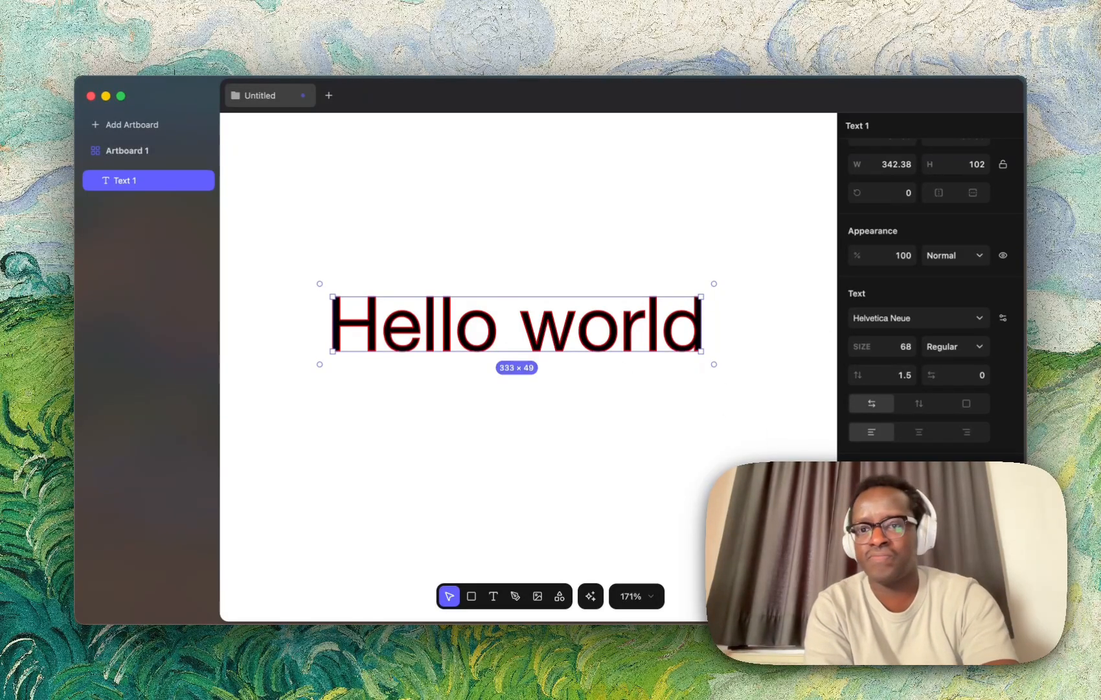
scroll(927, 383, "down", 1)
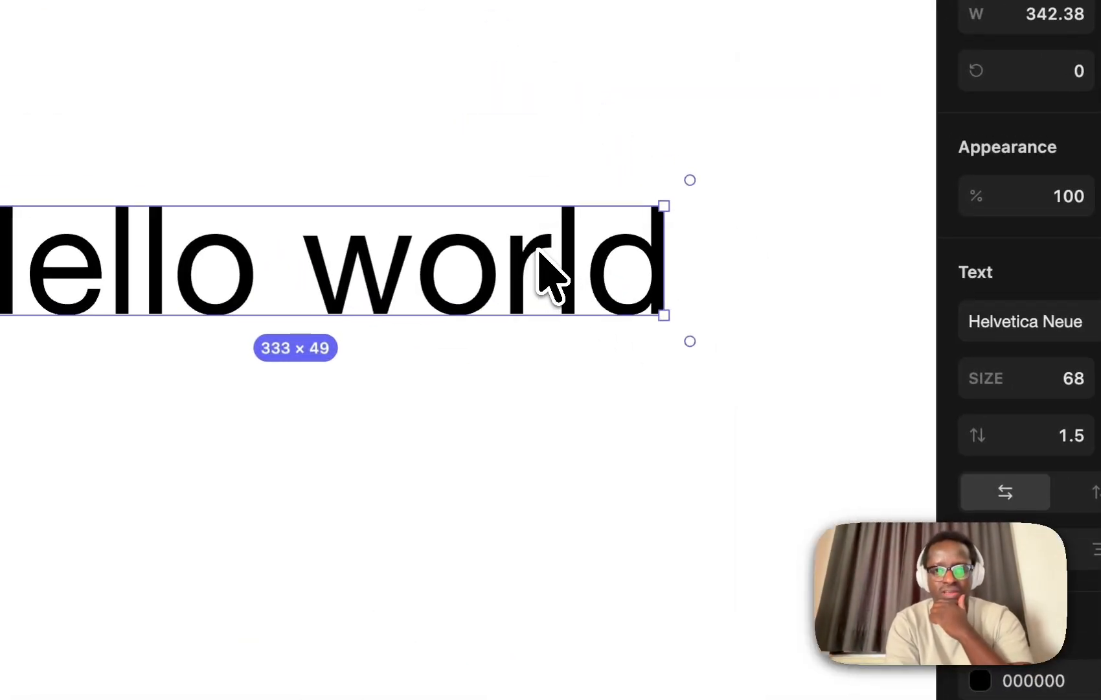
right_click(539, 250)
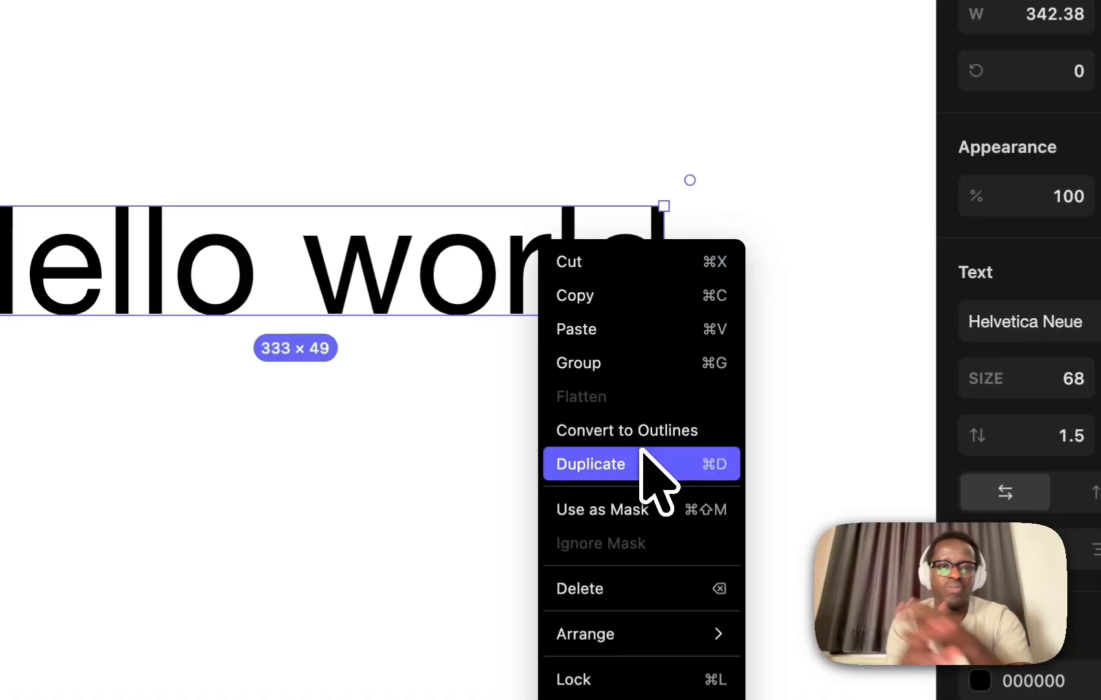
left_click(431, 290)
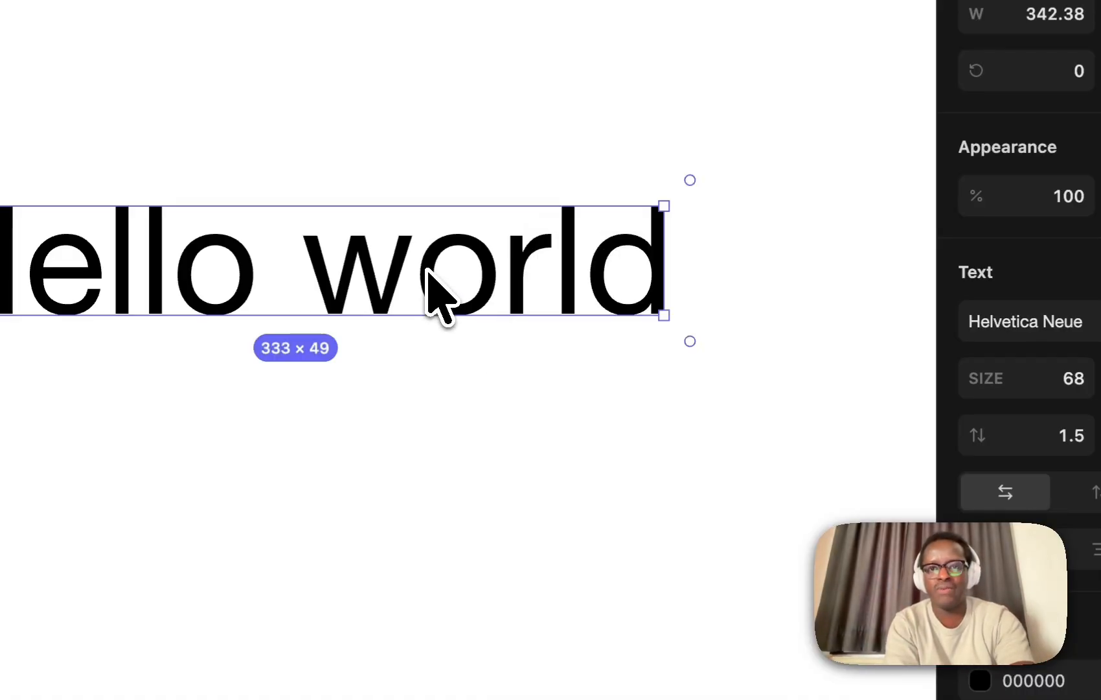
double_click(425, 266)
left_click(424, 266)
triple_click(316, 251)
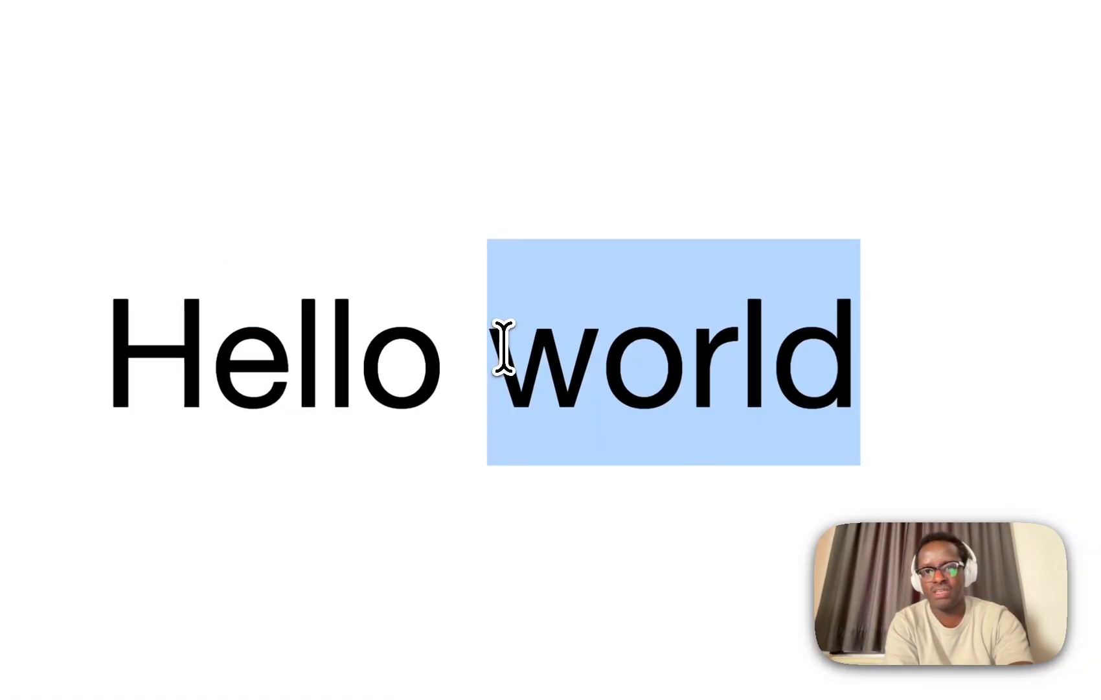
key("Escape")
- Convert the "Hello world" text to outlines
scroll(551, 389, "up", 5)
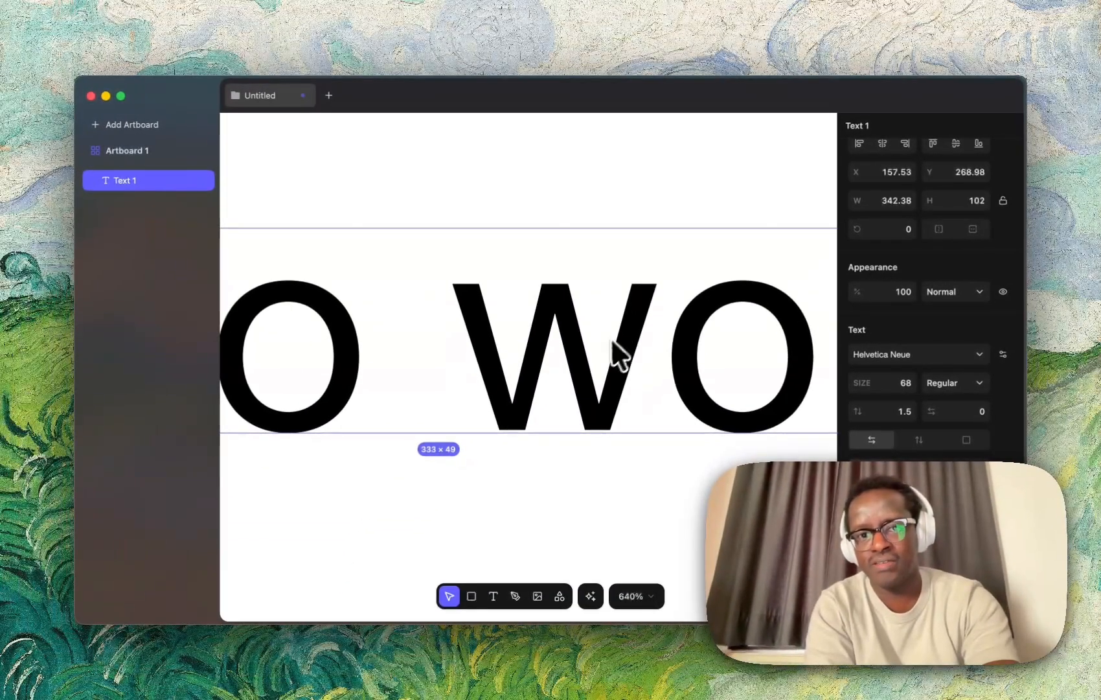
scroll(609, 363, "down", 5)
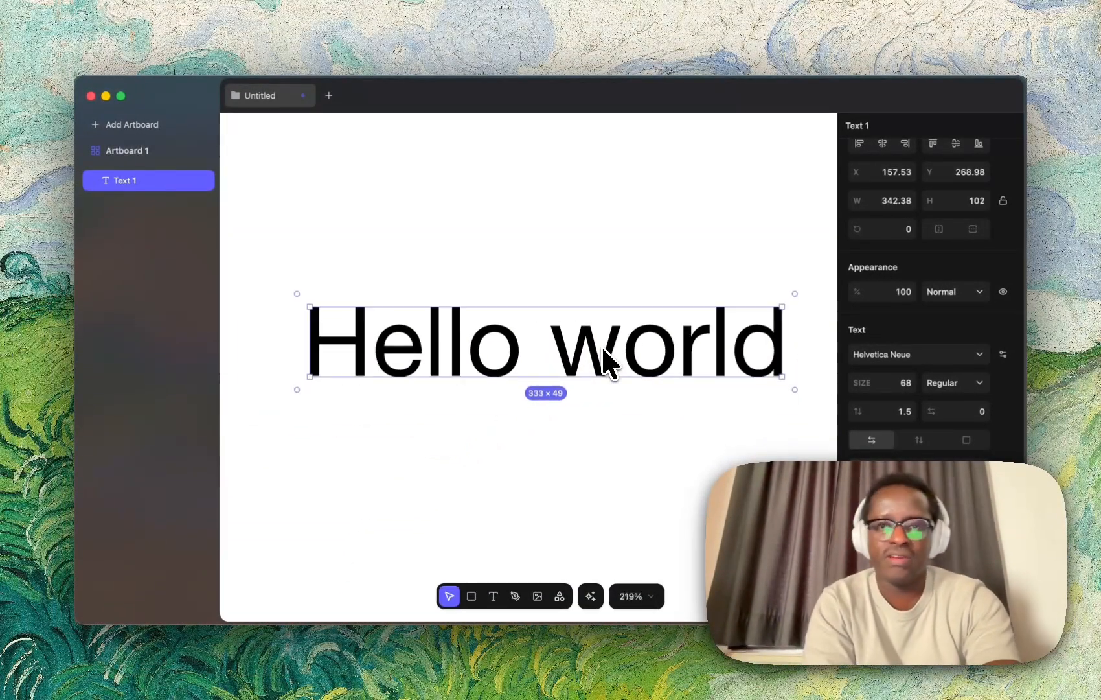
scroll(603, 347, "up", 5)
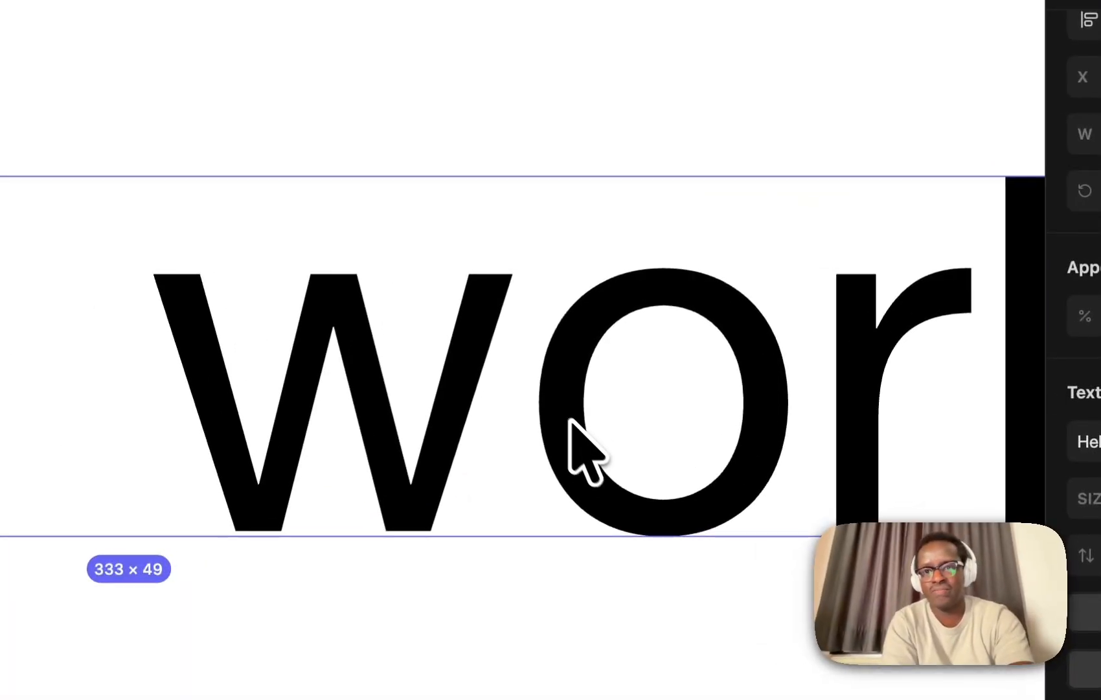
right_click(569, 418)
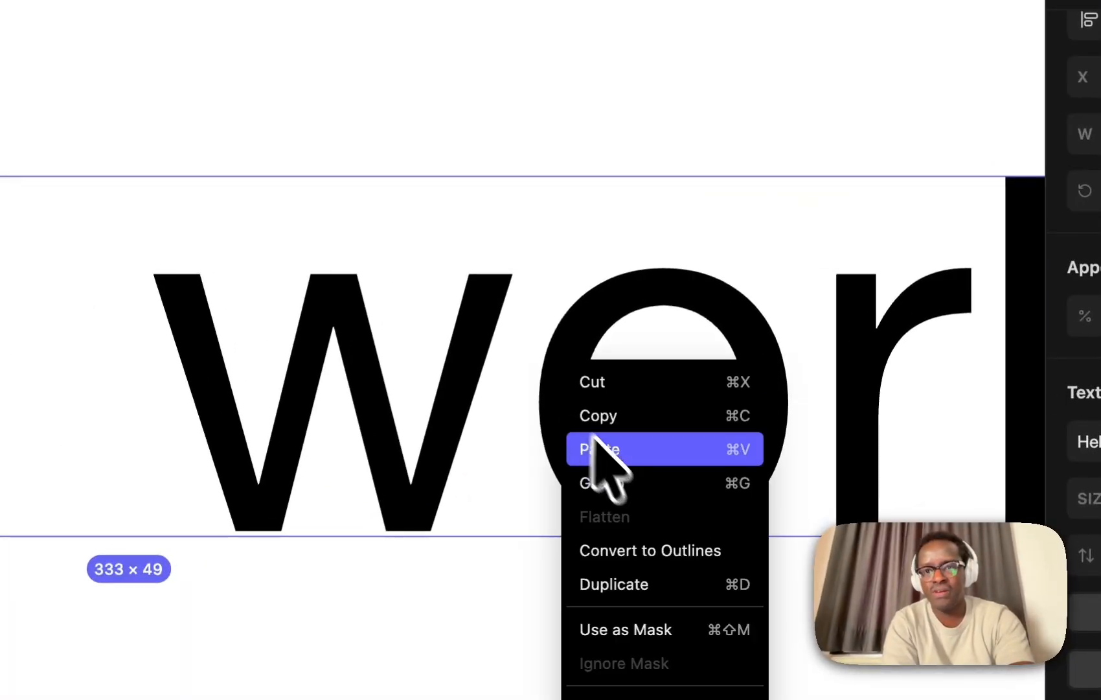
left_click(655, 544)
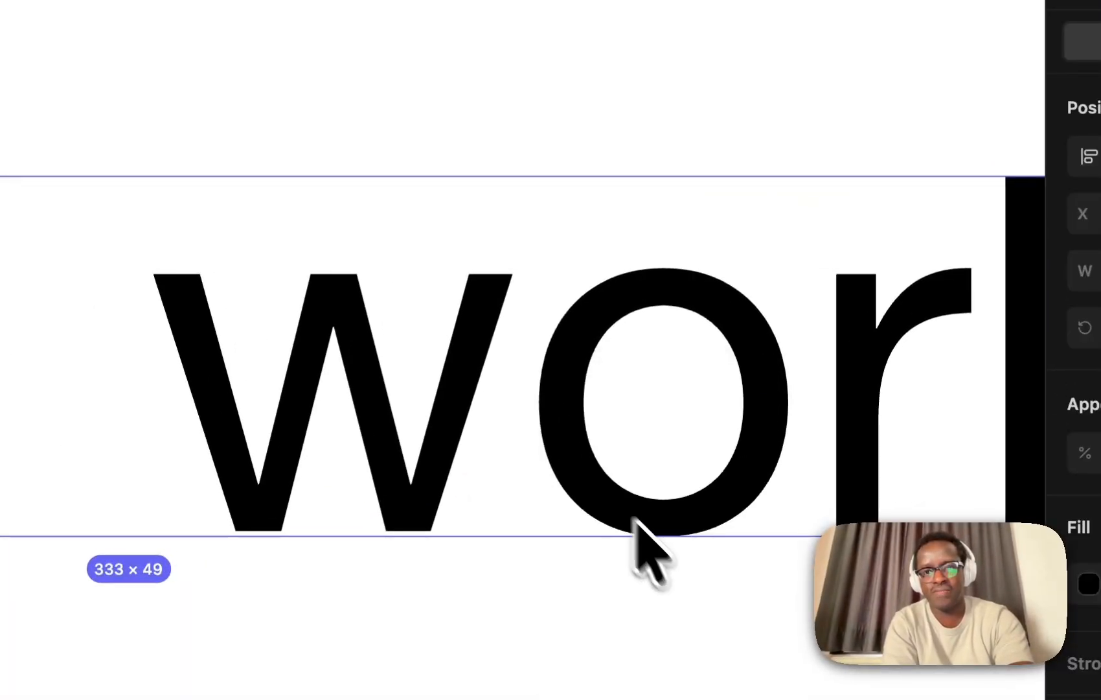
- Edit the outline points of the letter w, stretching the tops of its right arm and middle peak far upward
double_click(487, 335)
mouse_move(442, 239)
left_mouse_down()
mouse_move(524, 315)
mouse_move(515, 243)
mouse_move(539, 81)
left_mouse_up()
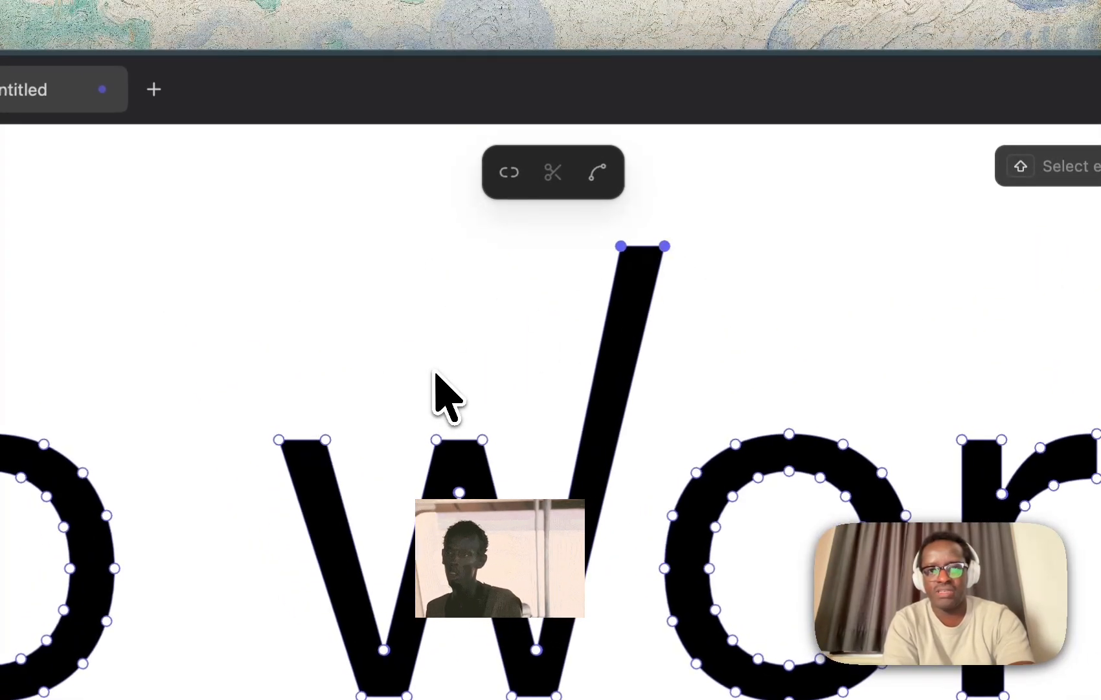
left_click_drag(434, 374, 488, 265)
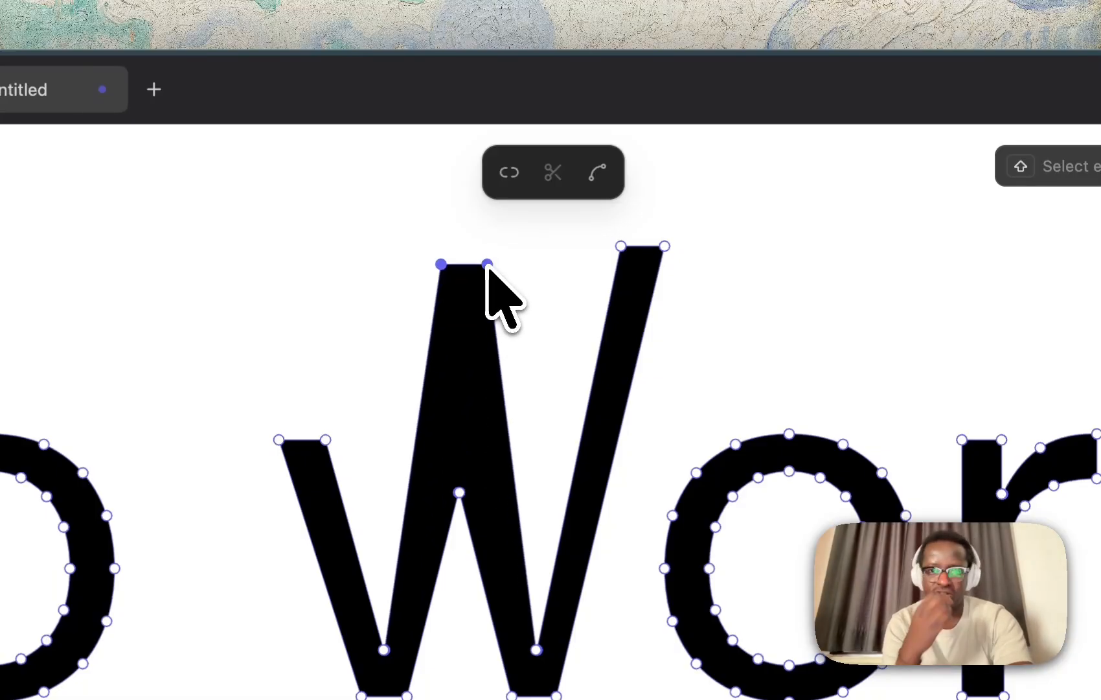
key("Escape")
scroll(554, 430, "down", 10)
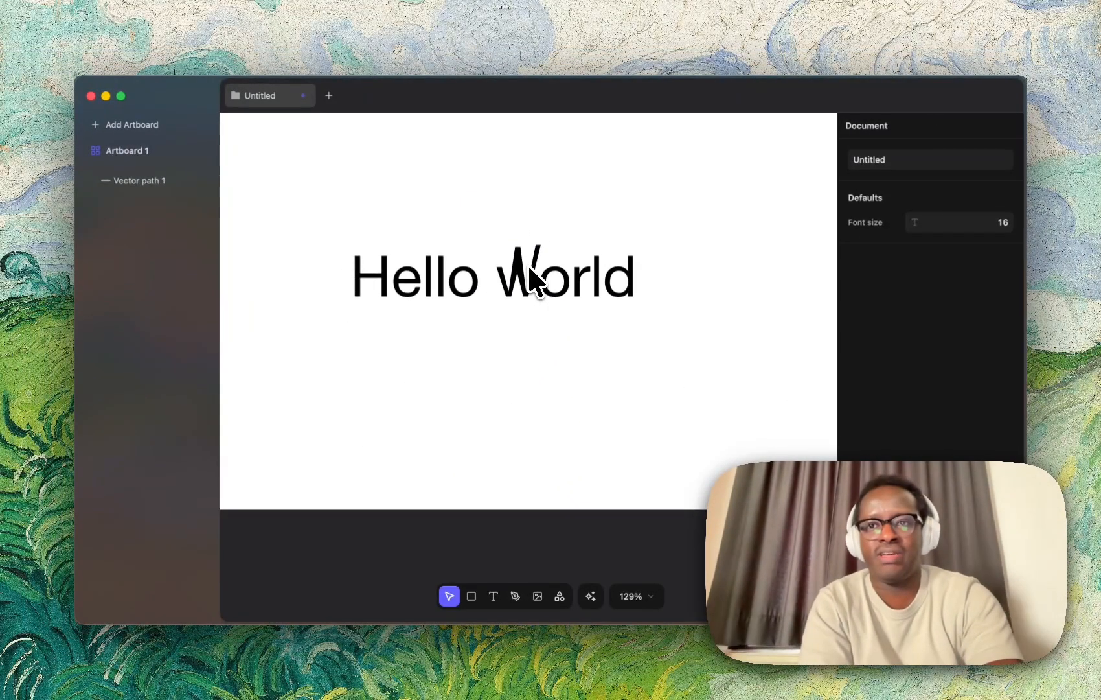
scroll(554, 431, "down", 3)
- Undo the point edits on the letter w and delete the "Hello world" object from the artboard
key("super+z")
key("super+z")
left_click(496, 274)
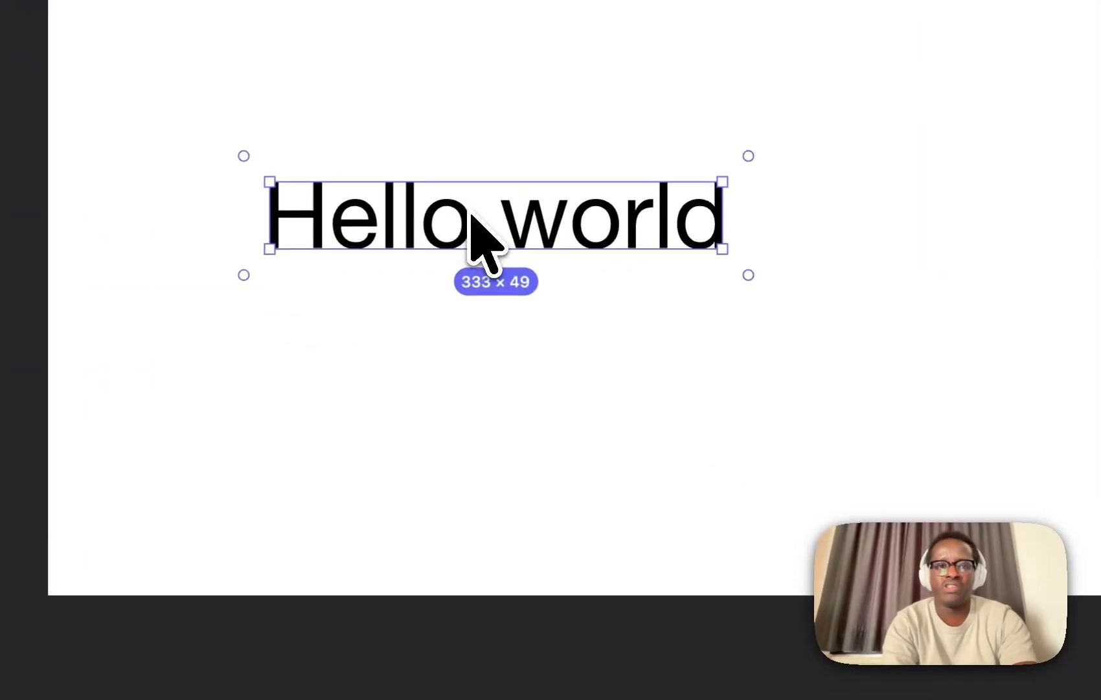
key("BackSpace")
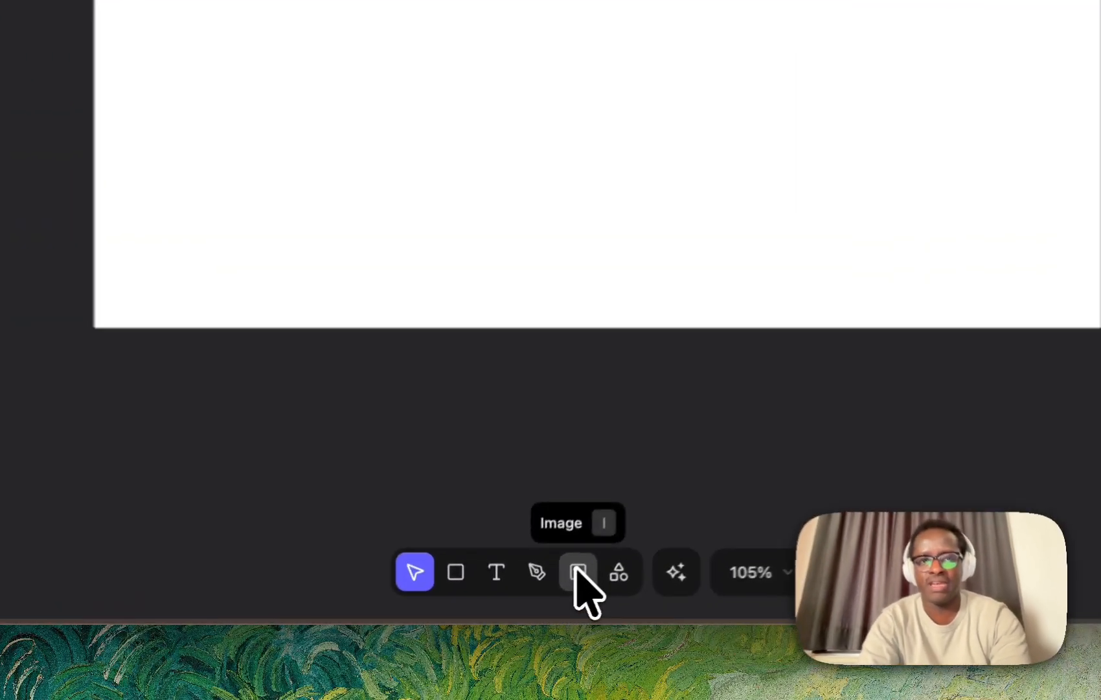
- Place the image hero.jpg on the artboard and scale it down to about 618 × 412
left_click(538, 596)
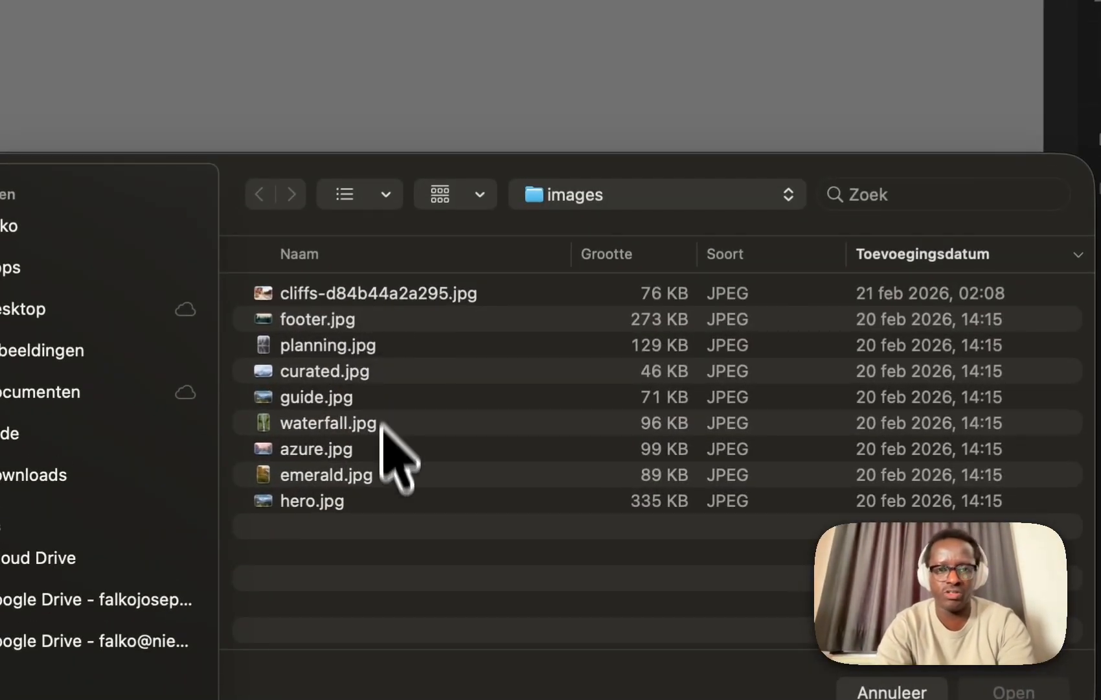
double_click(337, 501)
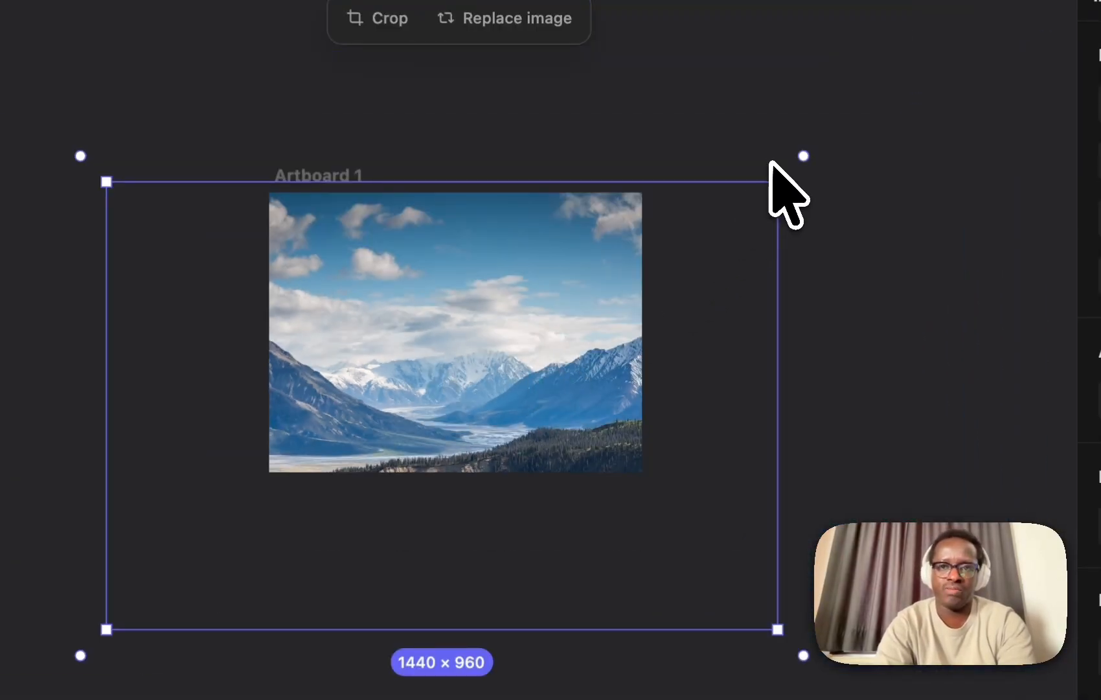
left_click_drag(778, 182, 533, 305)
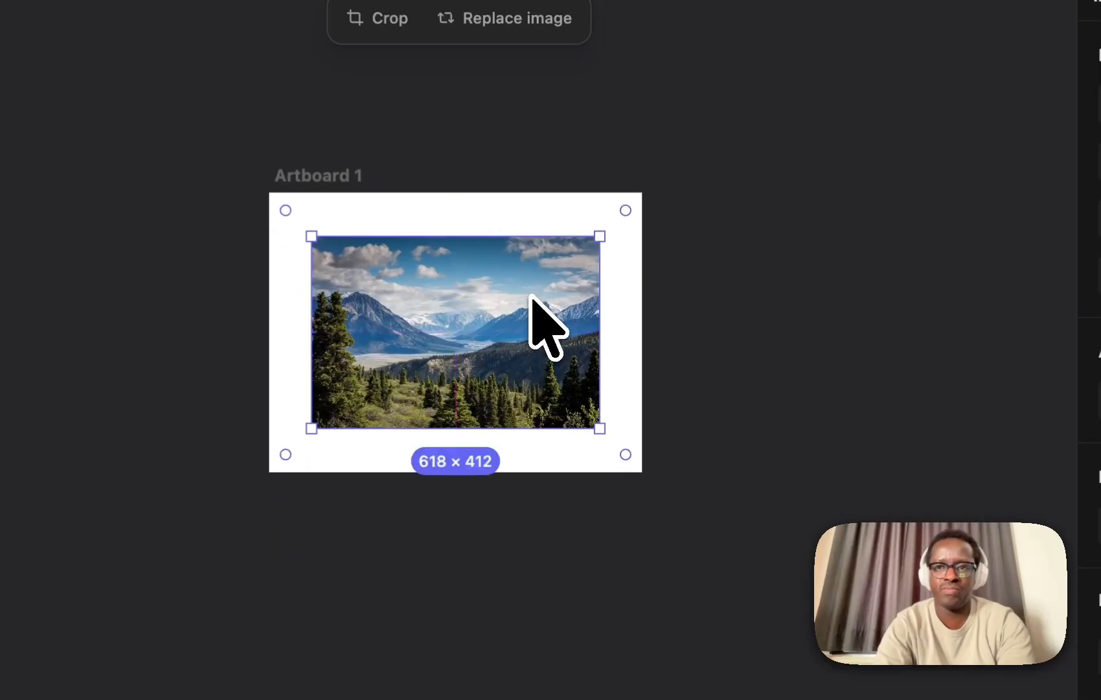
- Open the landscape image for cropping and fill adjustment, and lower its temperature to 50%
scroll(533, 305, "up", 5)
scroll(532, 297, "left", 1)
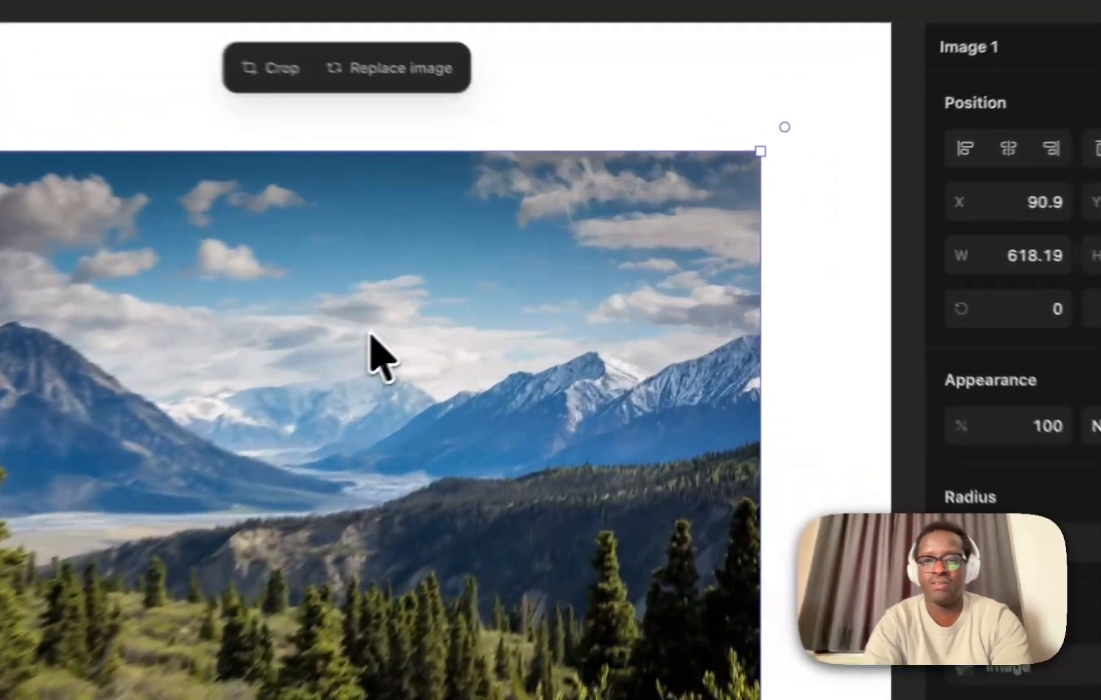
double_click(373, 336)
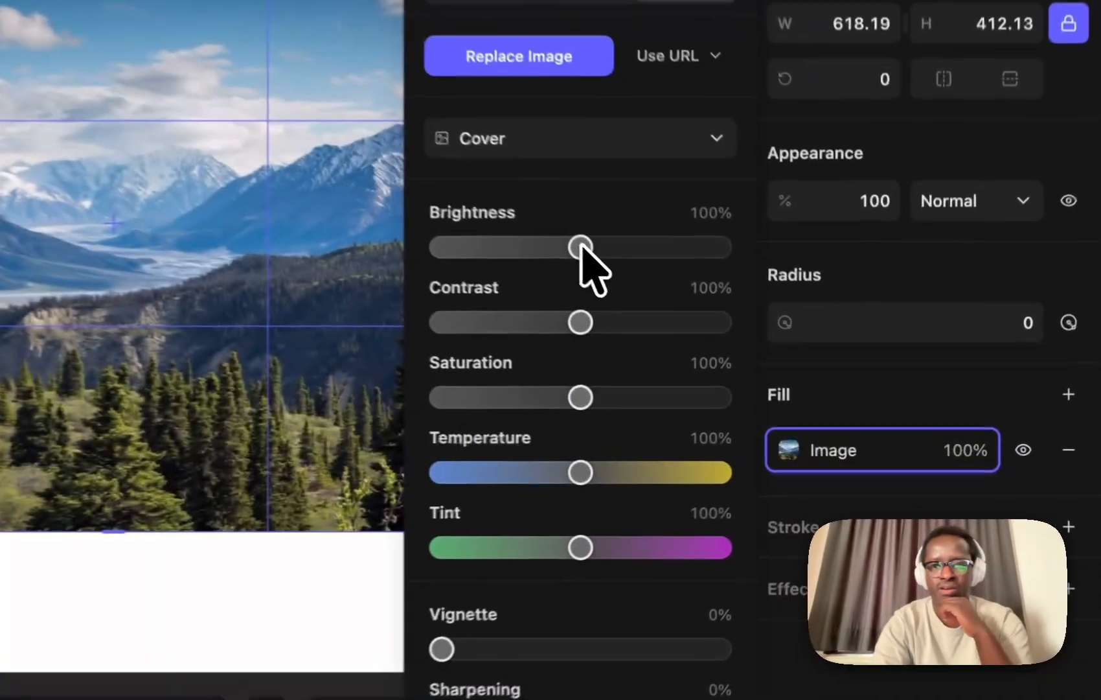
mouse_move(752, 349)
left_mouse_down()
mouse_move(782, 354)
mouse_move(753, 351)
left_mouse_up()
mouse_move(574, 242)
left_mouse_down()
mouse_move(520, 240)
mouse_move(579, 245)
left_mouse_up()
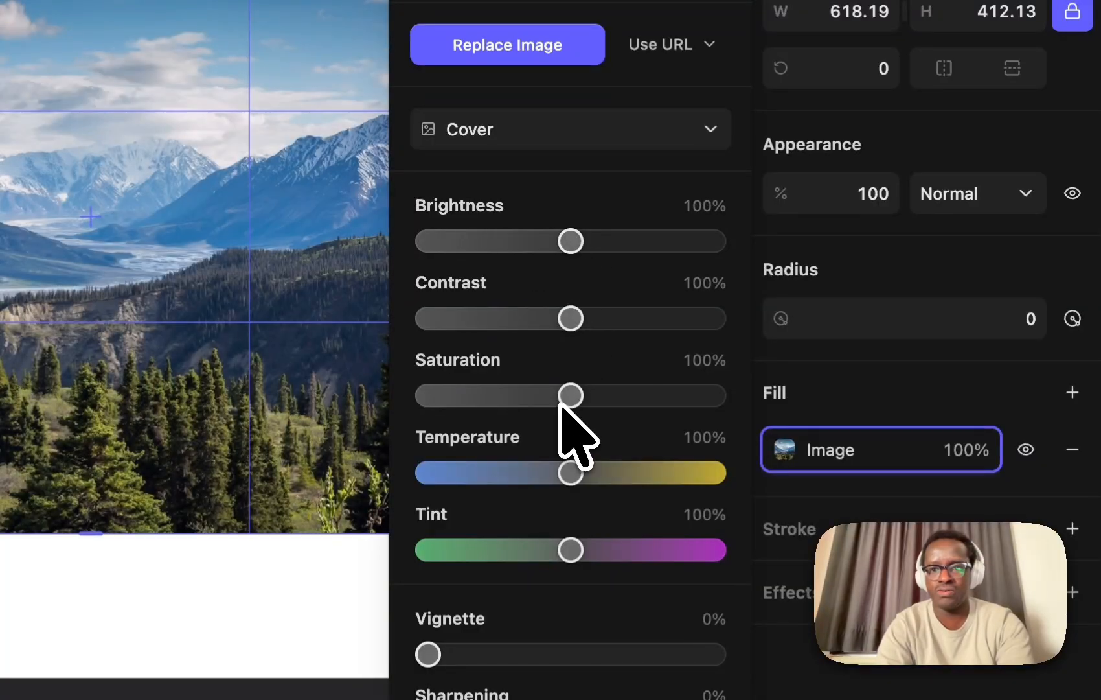
left_click_drag(570, 472, 449, 438)
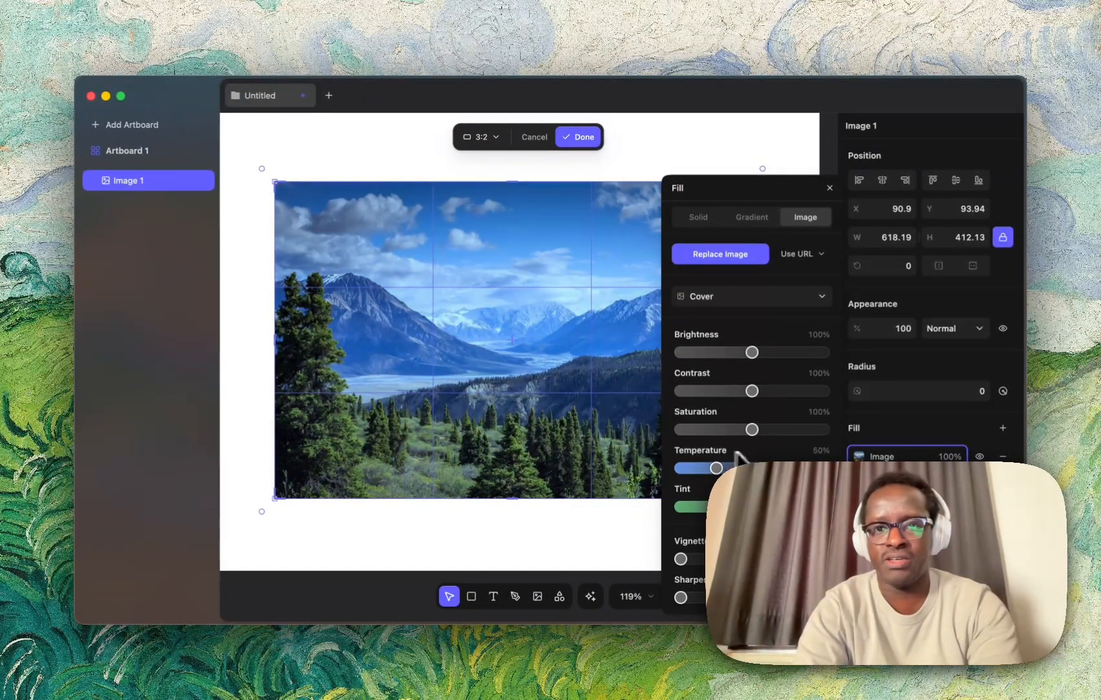
mouse_move(736, 452)
left_mouse_down()
mouse_move(788, 458)
mouse_move(716, 453)
left_mouse_up()
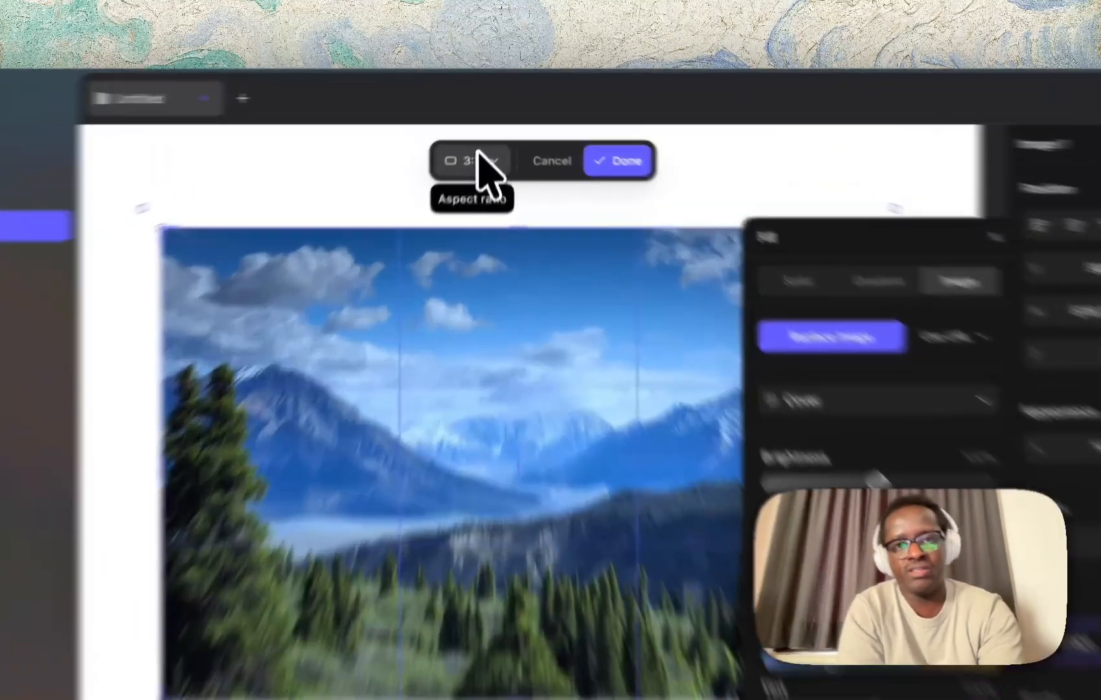
- Set the image's crop aspect ratio to 4:3
left_click(484, 133)
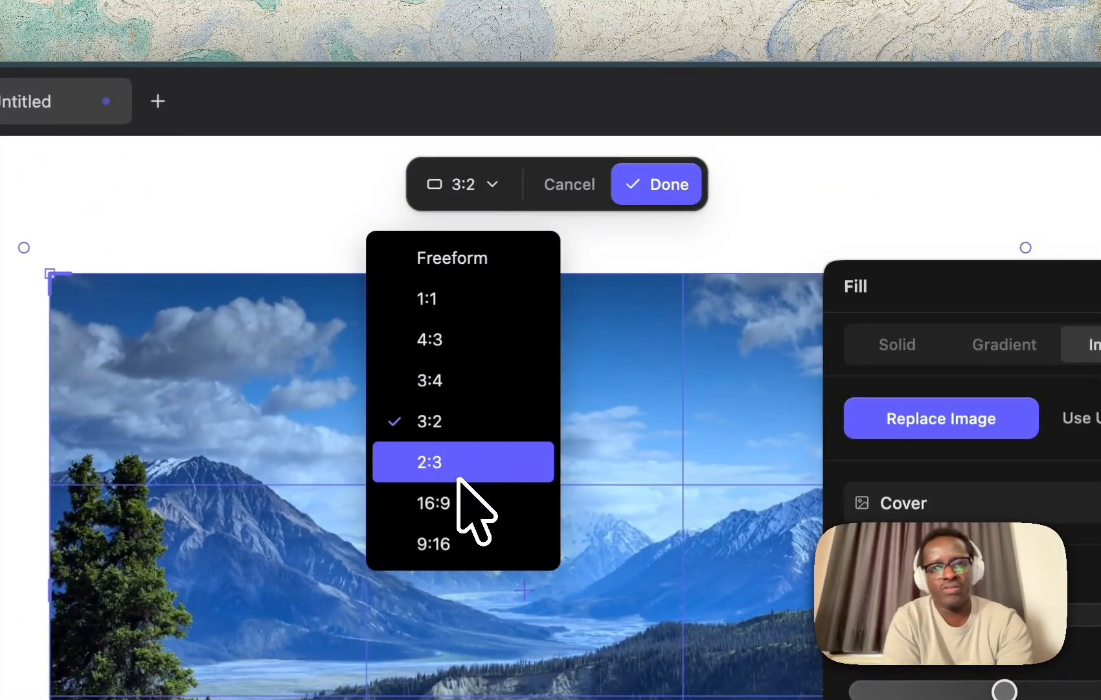
left_click(452, 351)
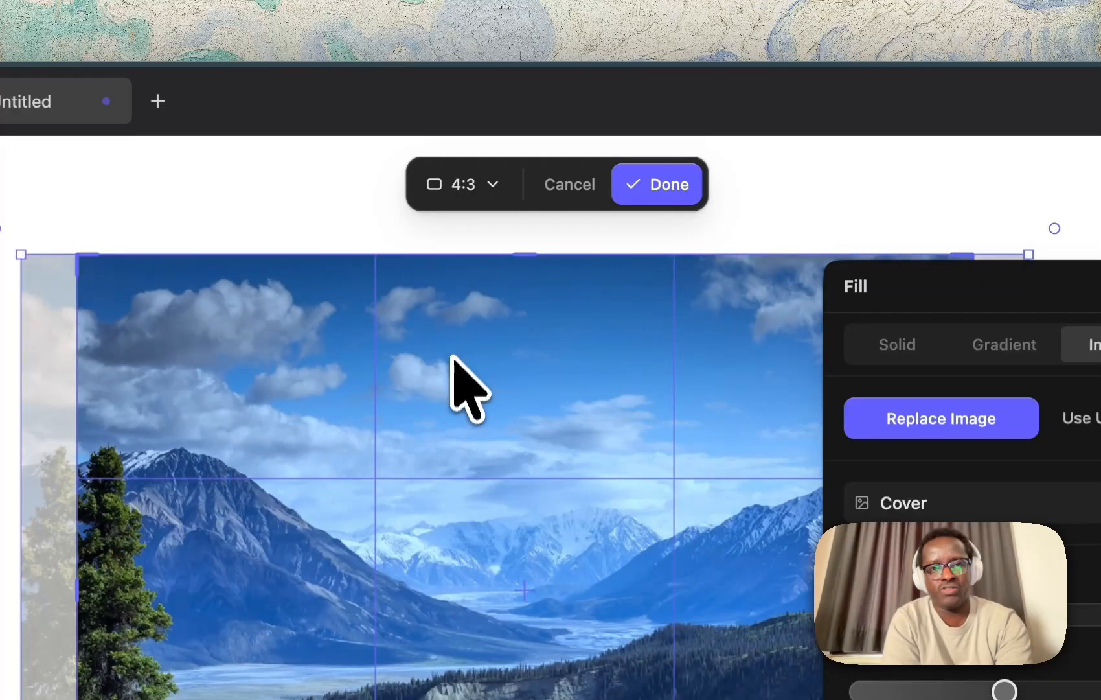
scroll(450, 466, "right", 5)
scroll(450, 466, "down", 2)
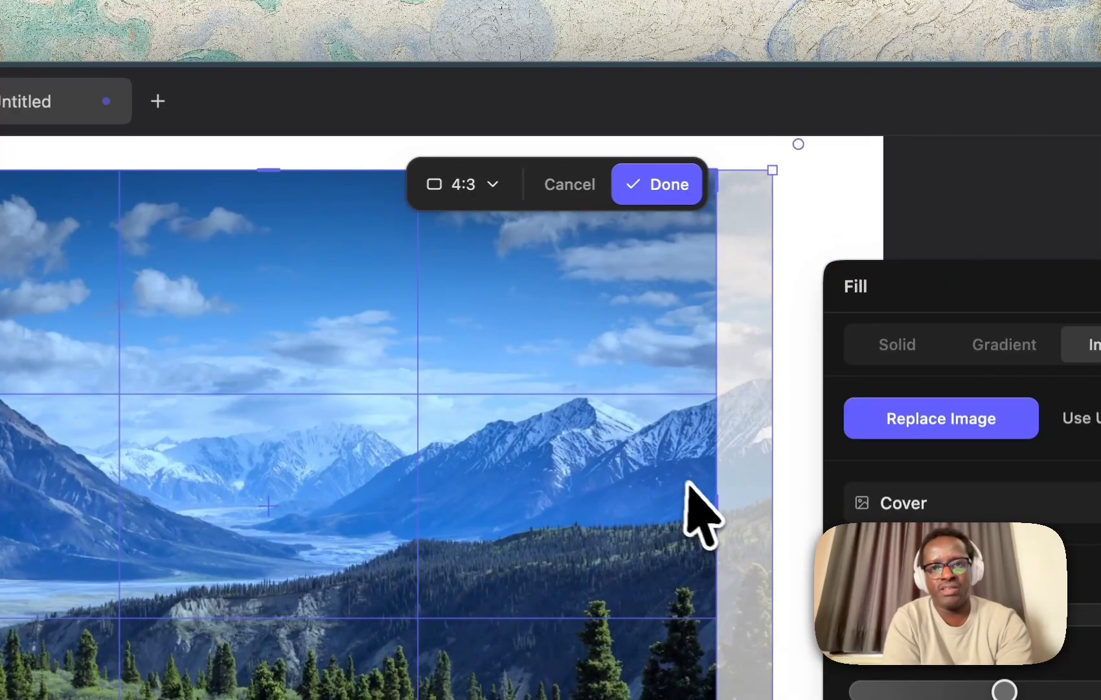
scroll(692, 506, "left", 4)
scroll(692, 505, "up", 1)
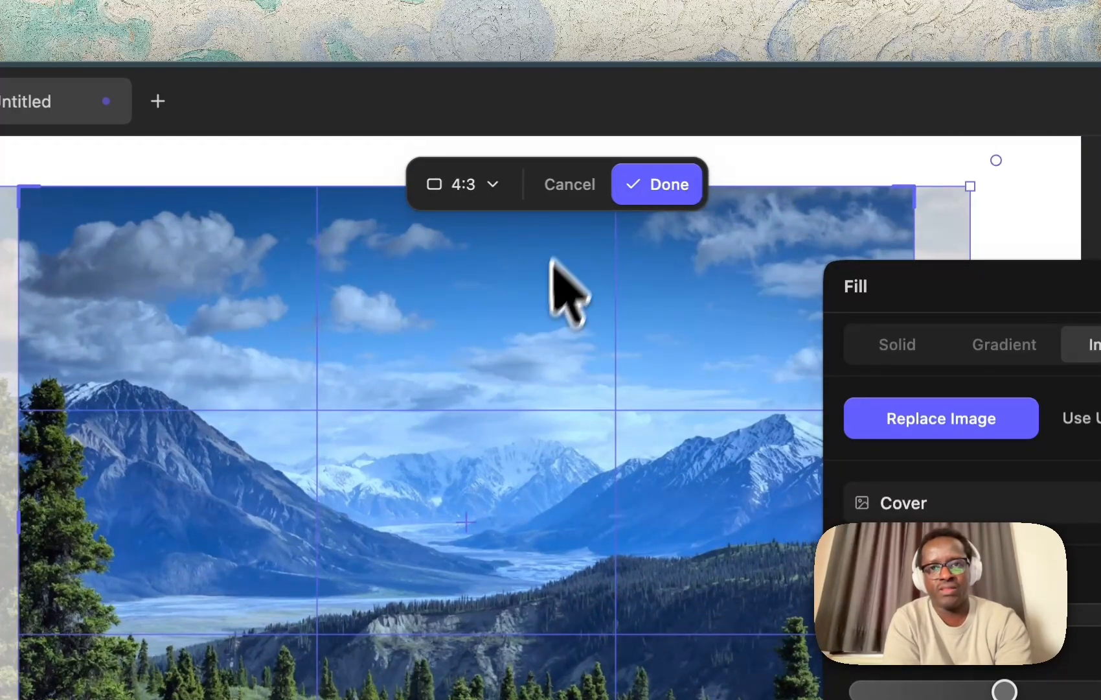
- Set the crop aspect ratio to 9:16 and apply the crop to the image
left_click(485, 182)
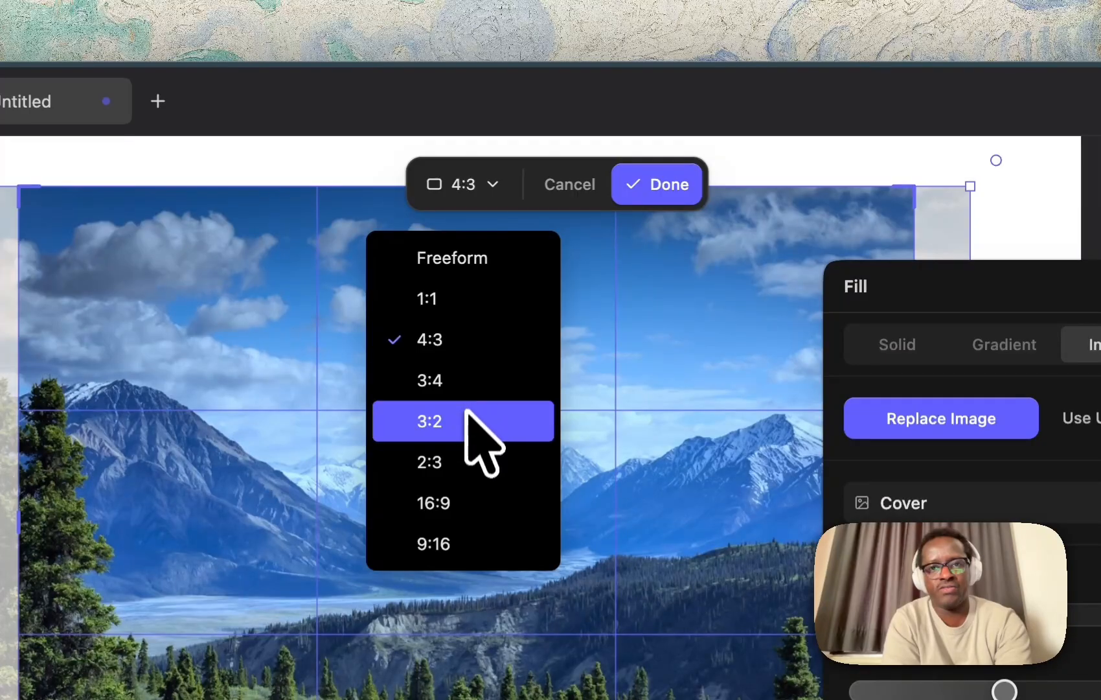
left_click(442, 530)
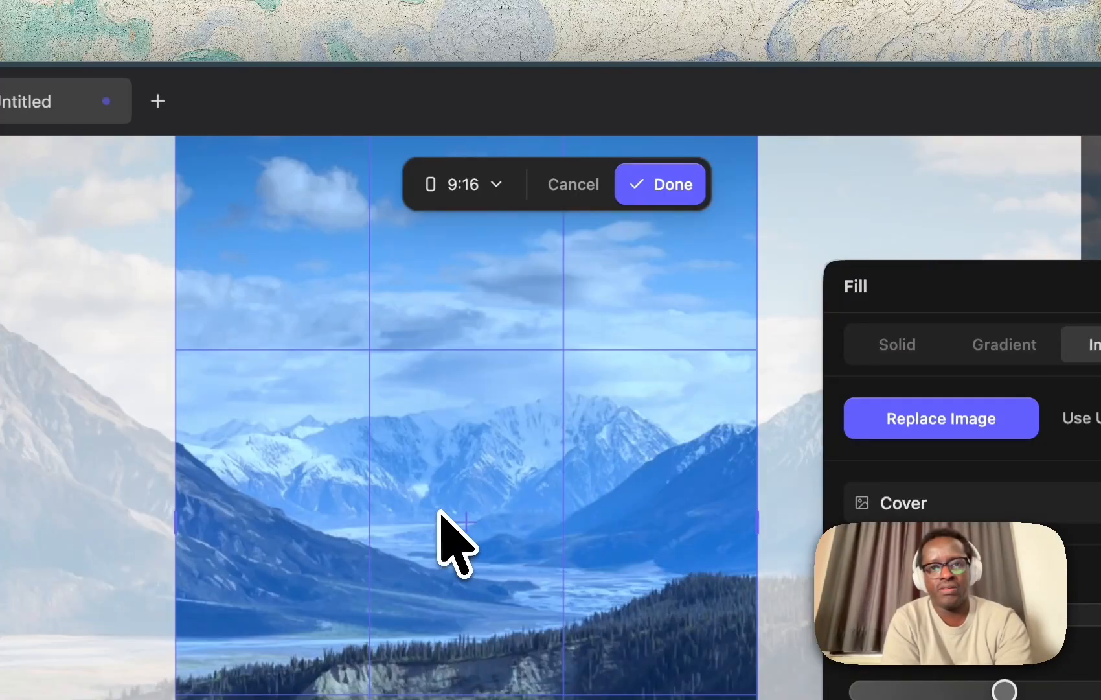
scroll(453, 544, "down", 5)
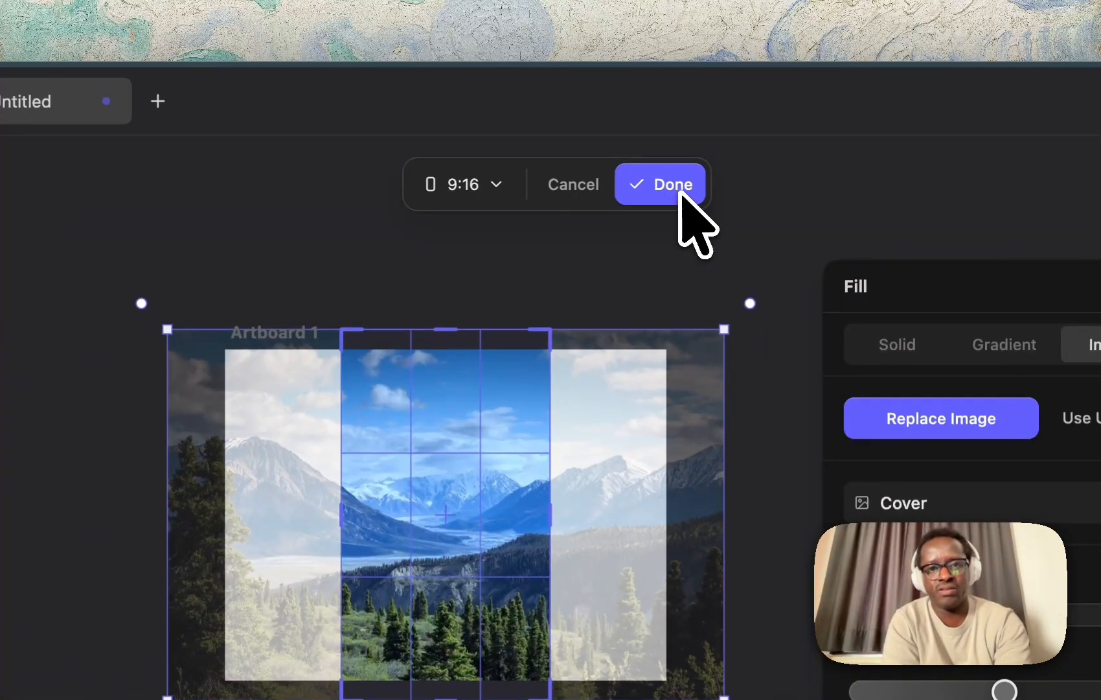
left_click(673, 188)
- Scale the cropped portrait image down to about 213 × 378 so it fits inside the artboard
left_click_drag(550, 329, 503, 392)
scroll(502, 391, "up", 5)
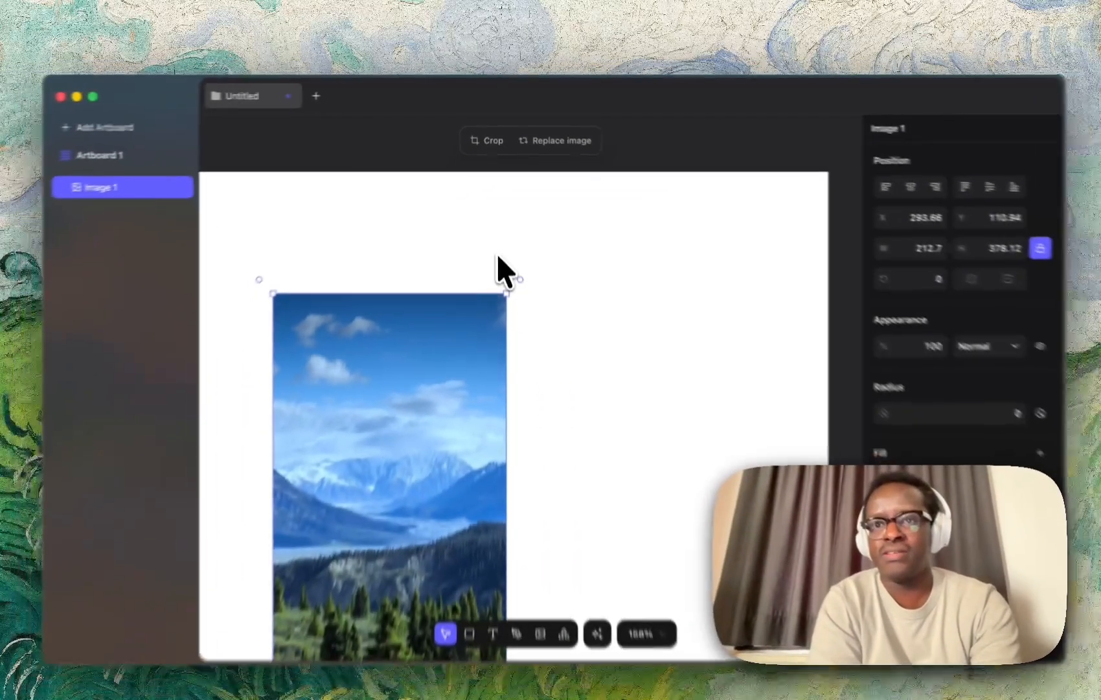
scroll(496, 397, "left", 2)
scroll(496, 398, "down", 2)
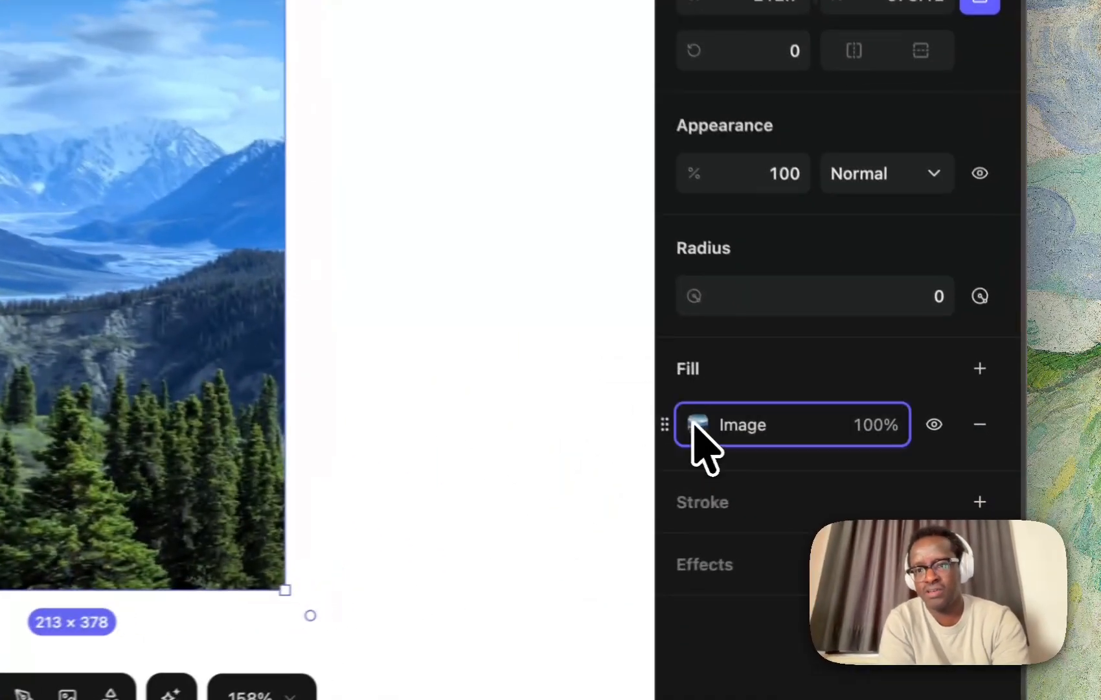
- Review the portrait image's fill adjustments and add a second solid fill above it in red with reduced opacity
left_click(859, 456)
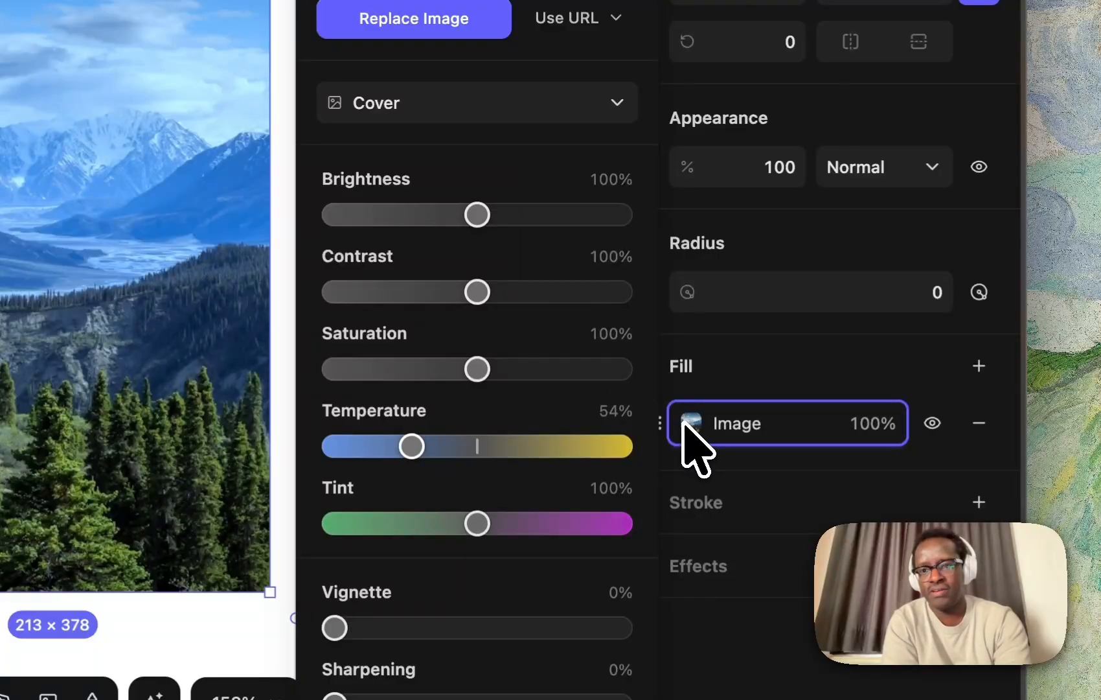
left_click(685, 424)
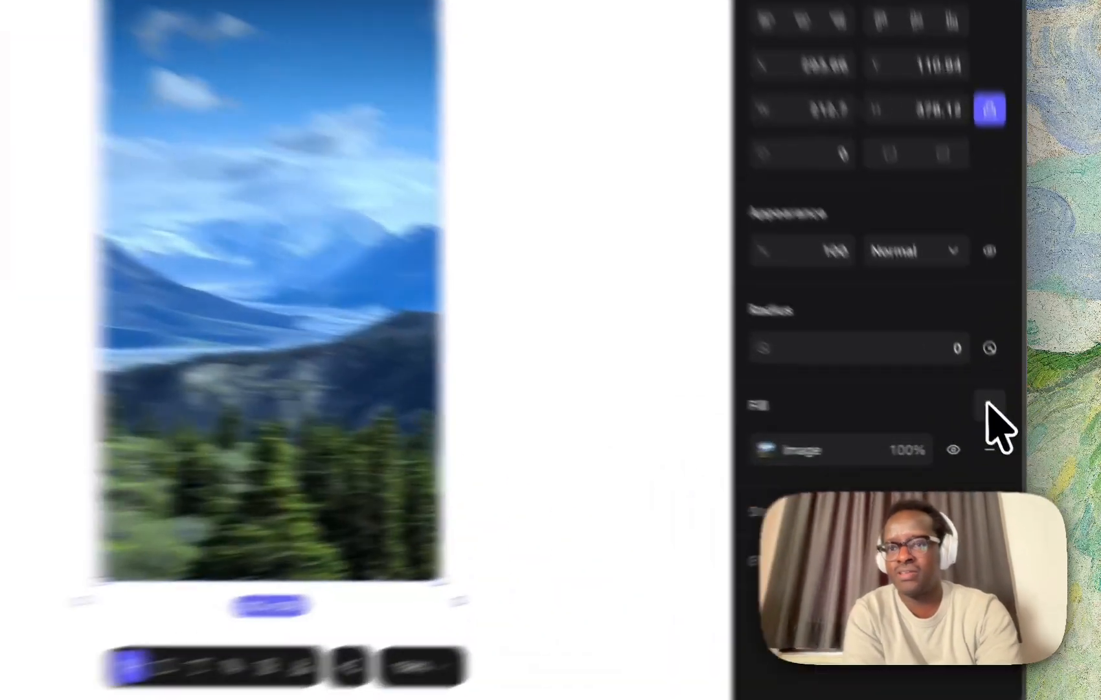
left_click(1003, 428)
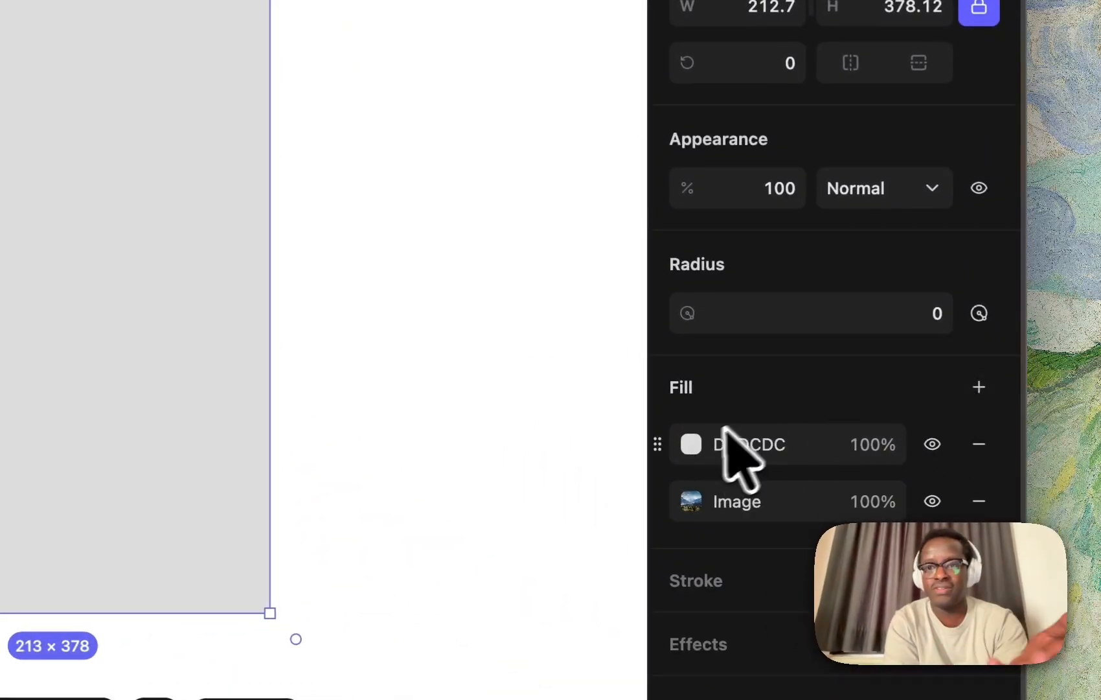
left_click(691, 444)
left_click_drag(552, 321, 611, 245)
left_click_drag(857, 438, 800, 443)
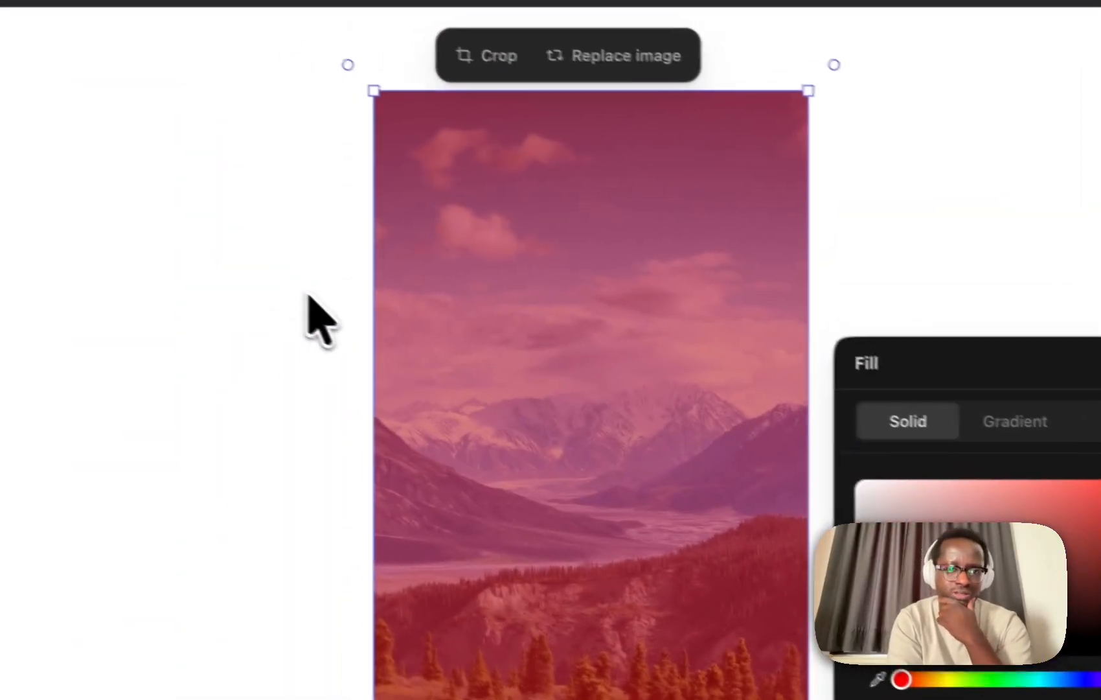
- Delete the red-tinted portrait image from the artboard
left_click(19, 157)
left_click_drag(5, 161, 641, 334)
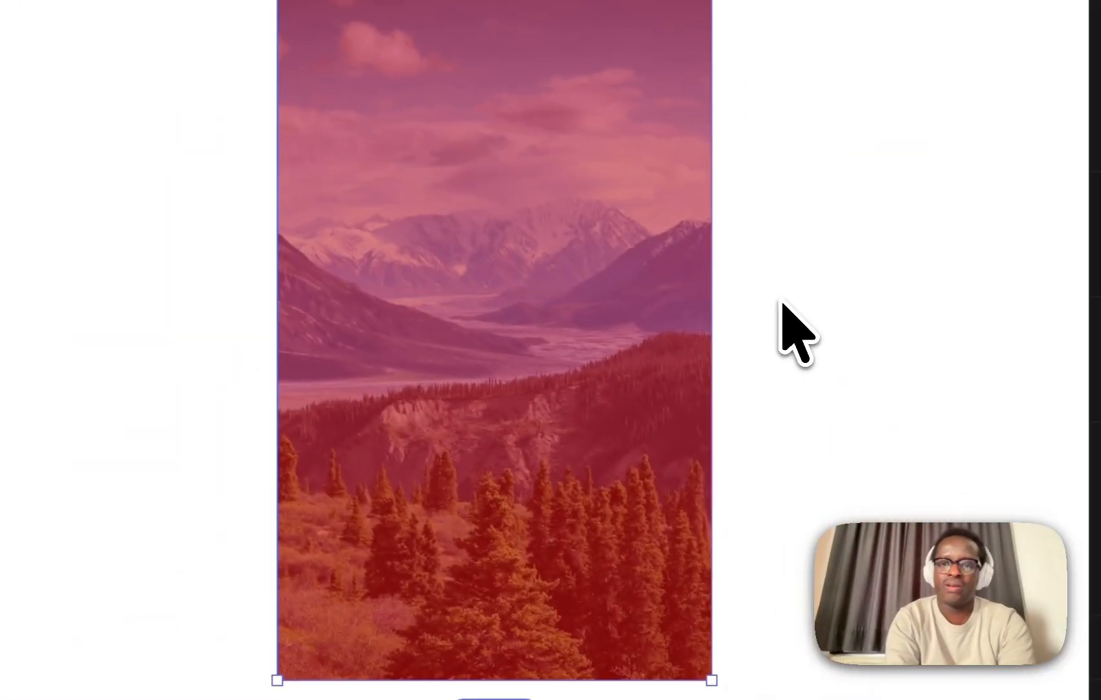
key("Delete")
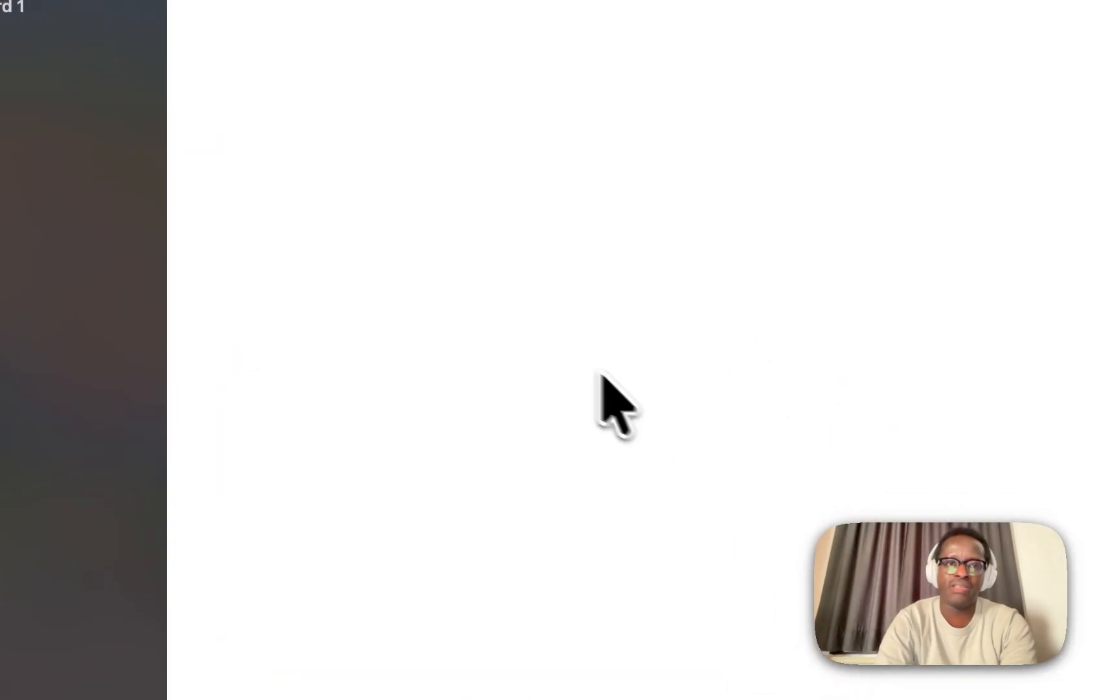
- Draw a rectangle about 128 × 103 on the empty artboard and resize it to about 140 × 144
key("r")
left_click_drag(320, 162, 579, 369)
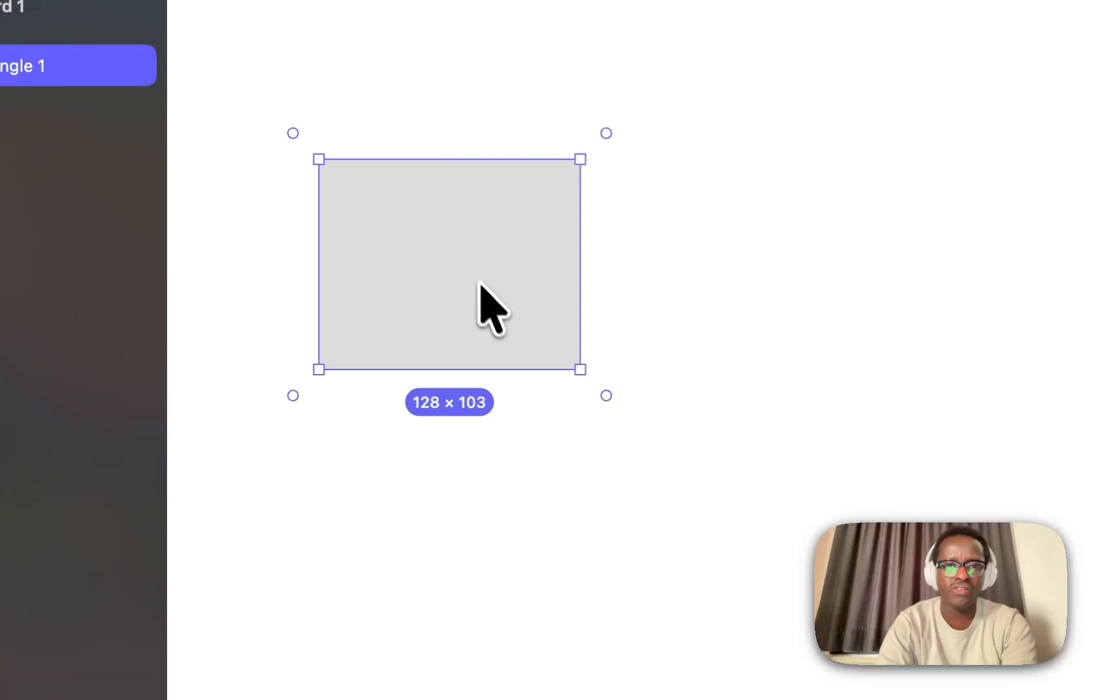
left_click_drag(478, 278, 507, 310)
left_click_drag(613, 432, 638, 516)
- Draw a circle about 123 × 123, overlap it with the rectangle's right half and enlarge it to 144 × 144
key("r")
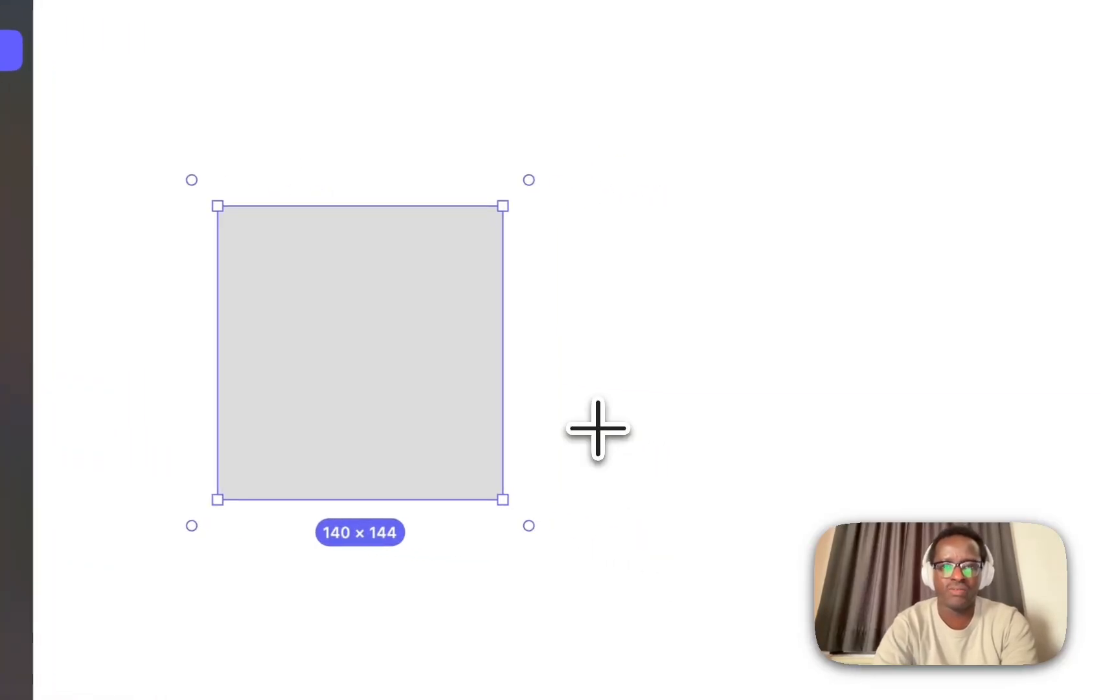
left_click_drag(547, 234, 825, 615)
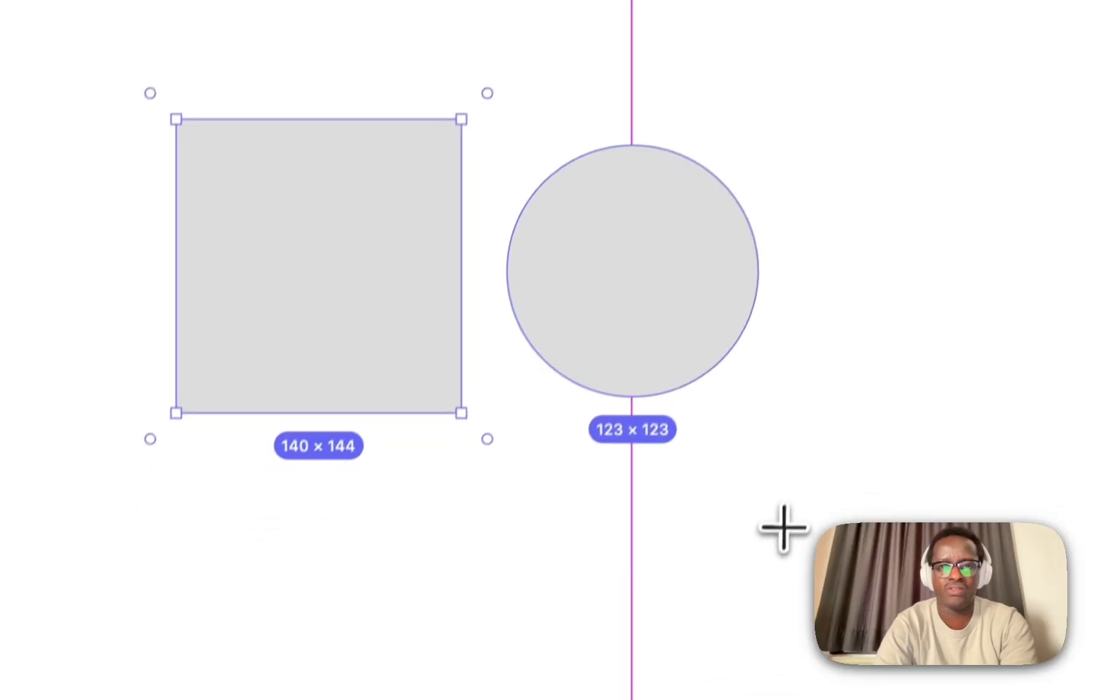
left_click_drag(784, 528, 783, 421)
left_click_drag(597, 305, 439, 281)
left_click_drag(603, 382, 621, 400)
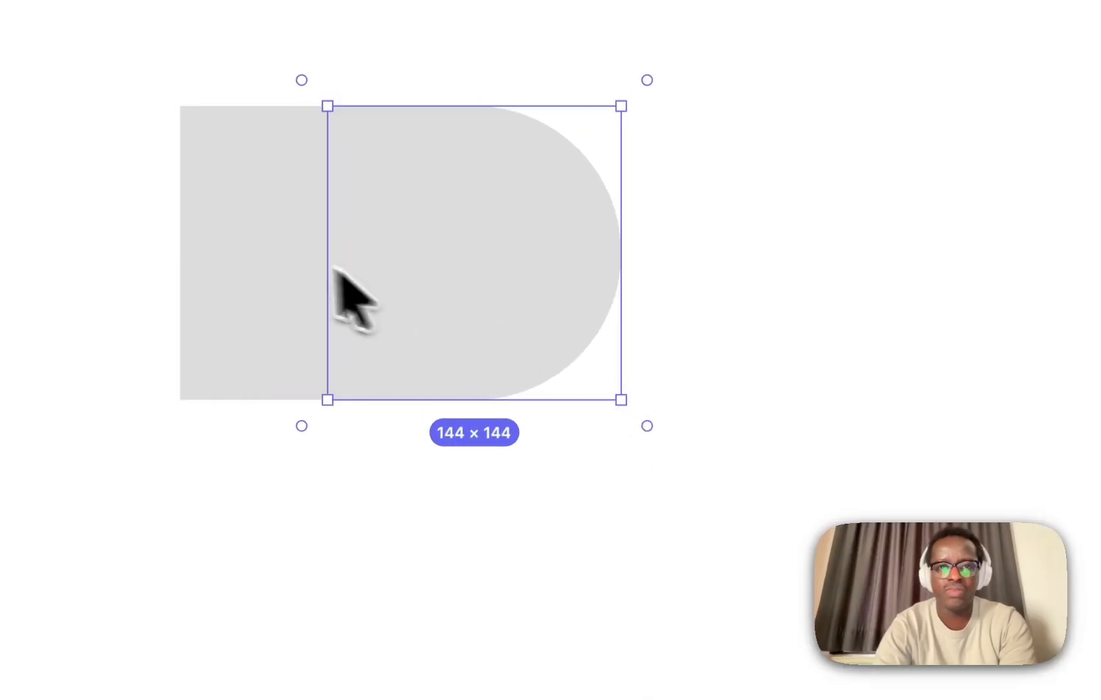
- Fill the rectangle with the red swatch and the circle with the orange swatch
left_click(363, 285)
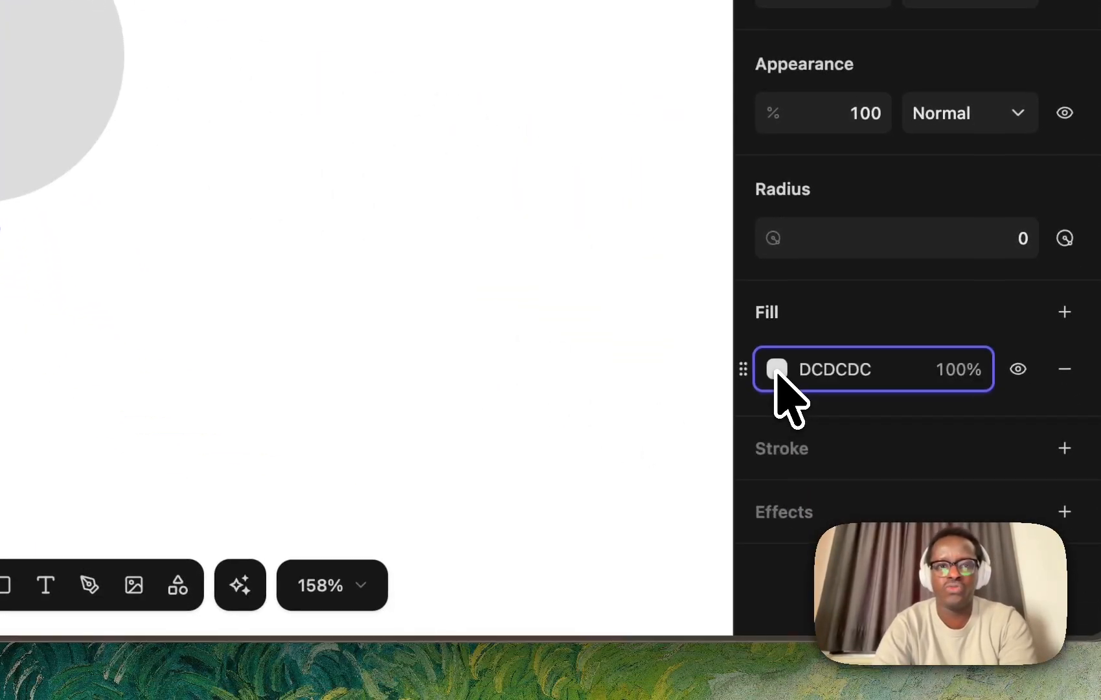
left_click(778, 370)
left_click(583, 493)
left_click(13, 110)
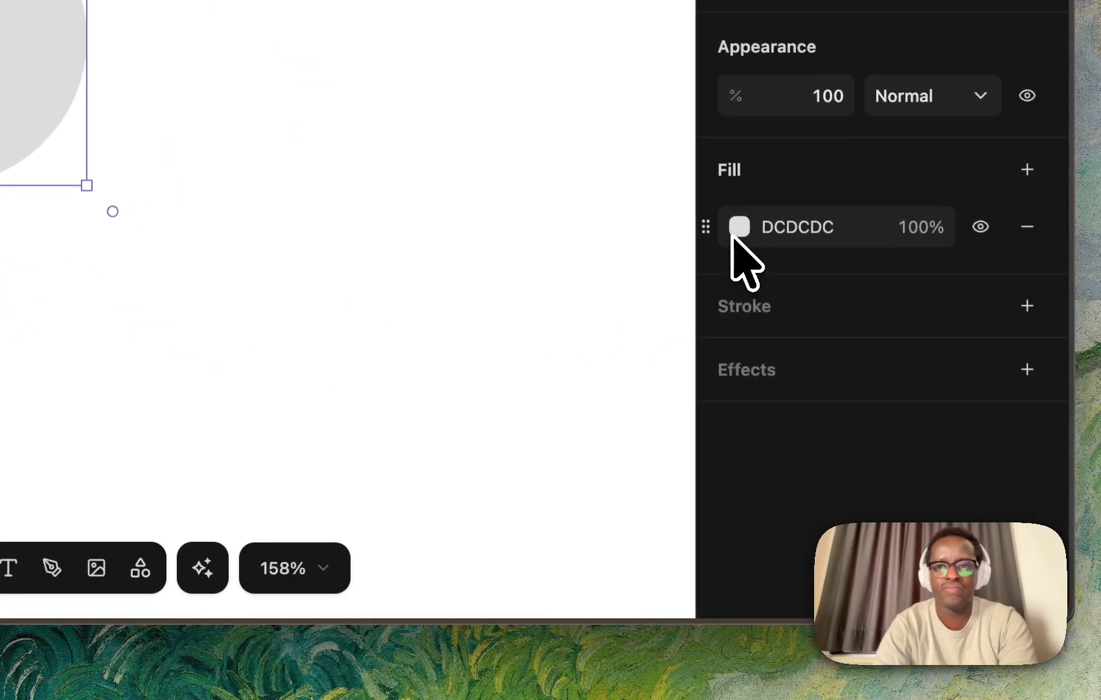
left_click(738, 228)
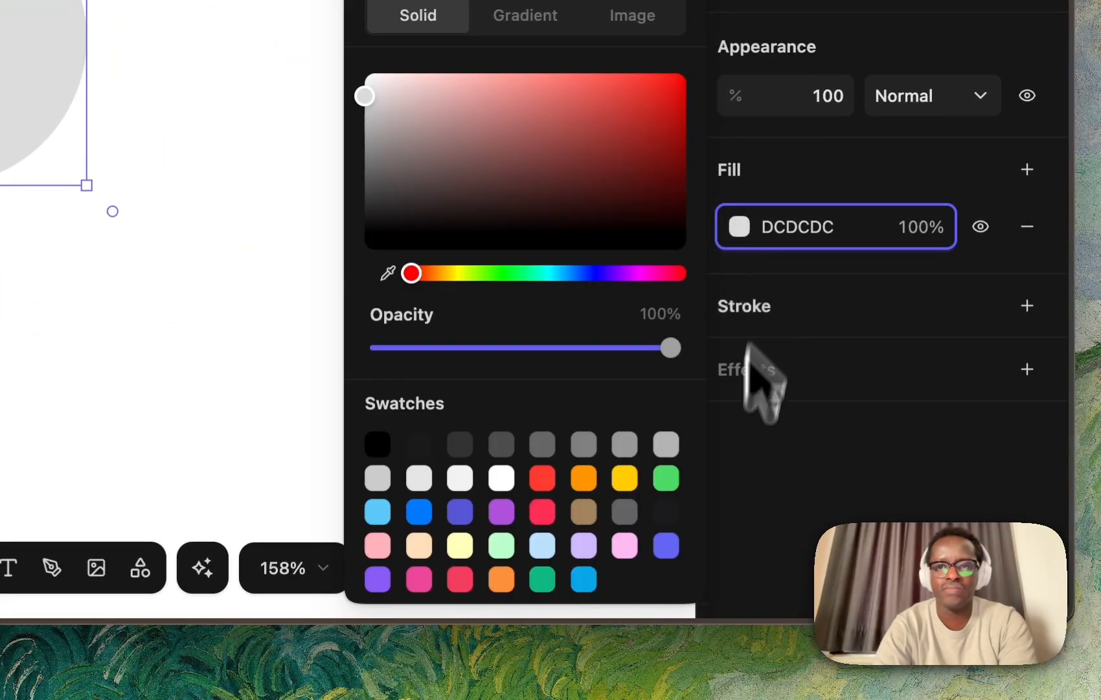
left_click(585, 475)
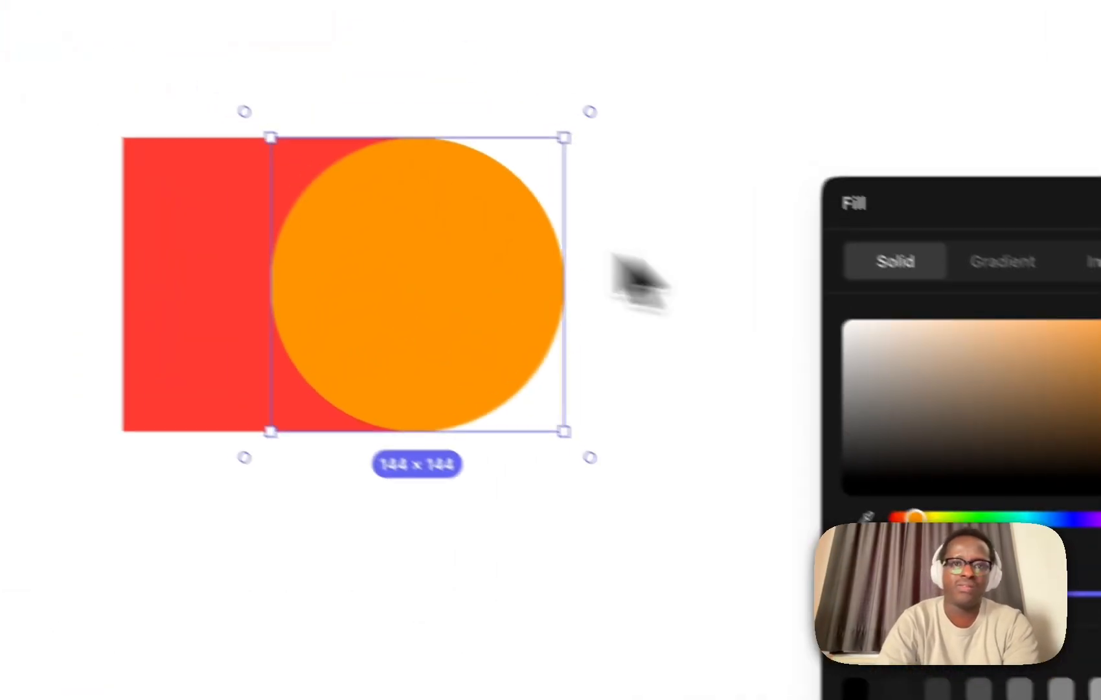
left_click(610, 252)
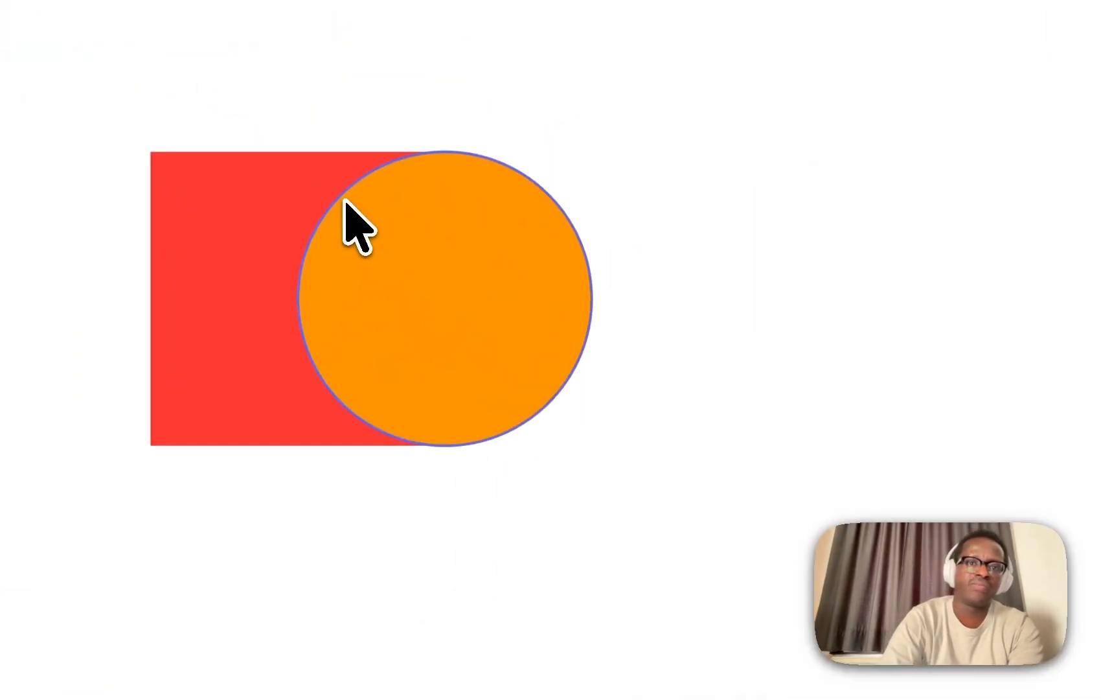
- Select the red rectangle and orange circle together and move them as a pair toward the middle of the artboard
left_click(318, 185)
left_click(185, 175, "shift")
left_click_drag(178, 176, 308, 193)
left_click_drag(447, 247, 521, 262)
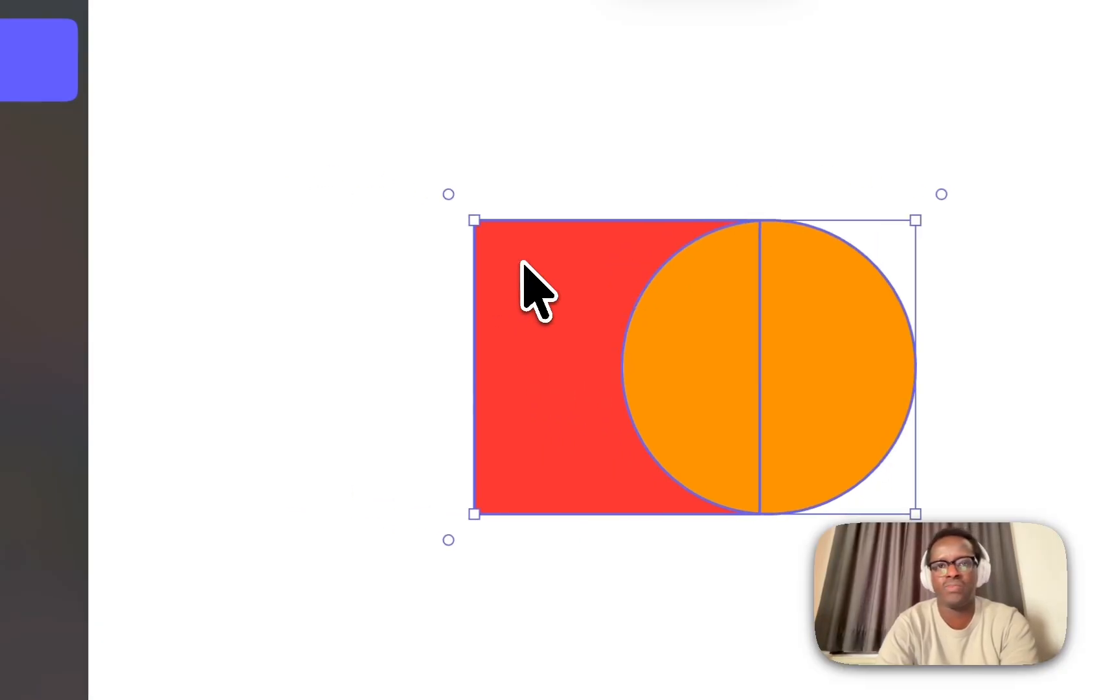
scroll(710, 348, "up", 5)
scroll(710, 349, "down", 2)
scroll(710, 348, "down", 1)
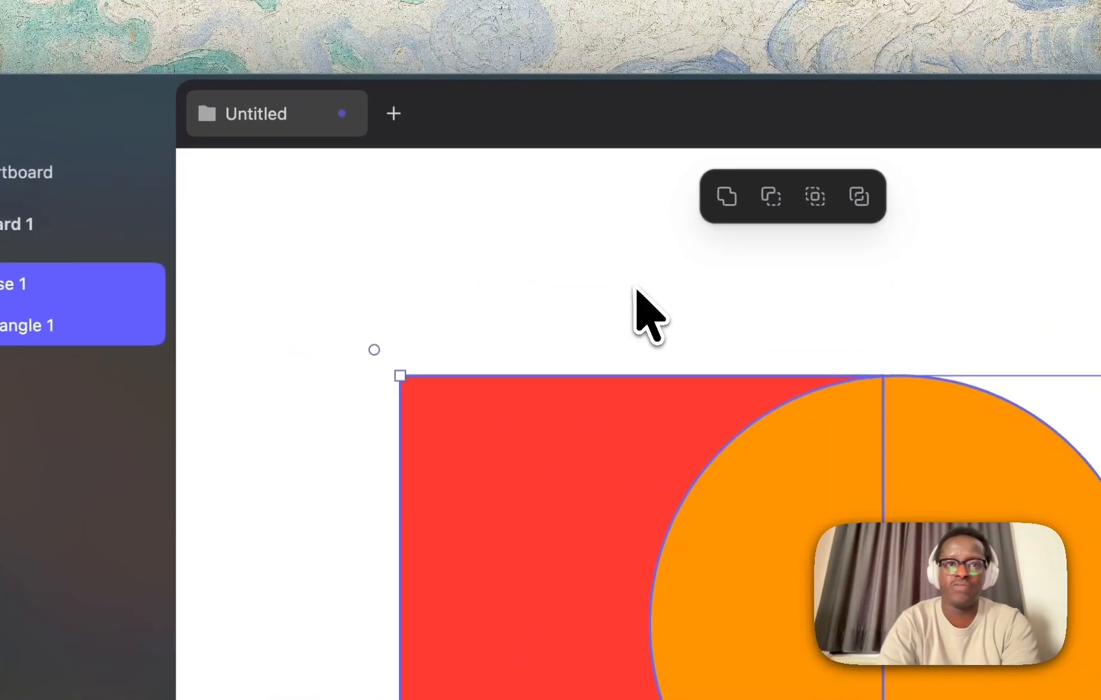
- Check the ellipse and rectangle layers, try a Union of both shapes, and undo it
left_click(547, 48)
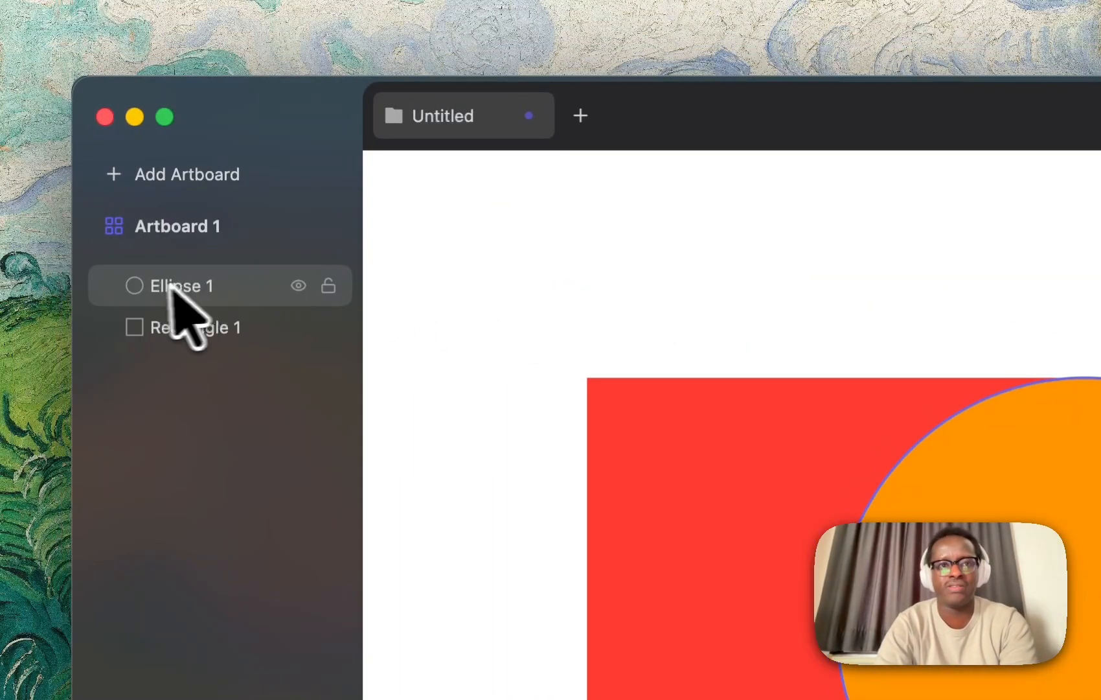
left_click(194, 288)
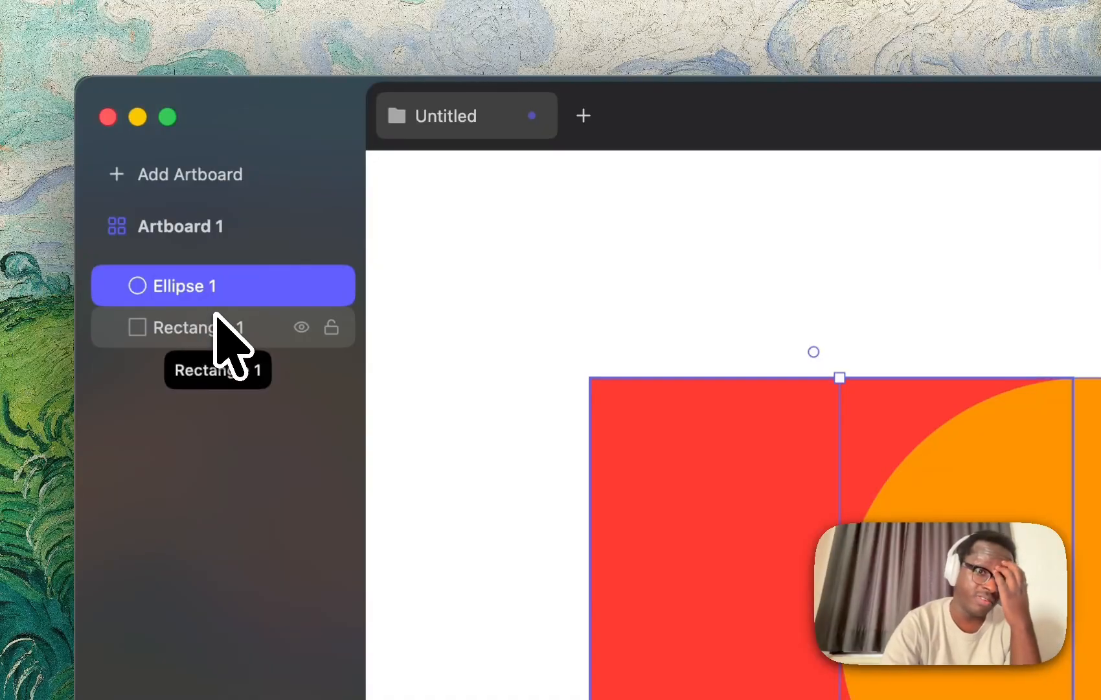
left_click(230, 328)
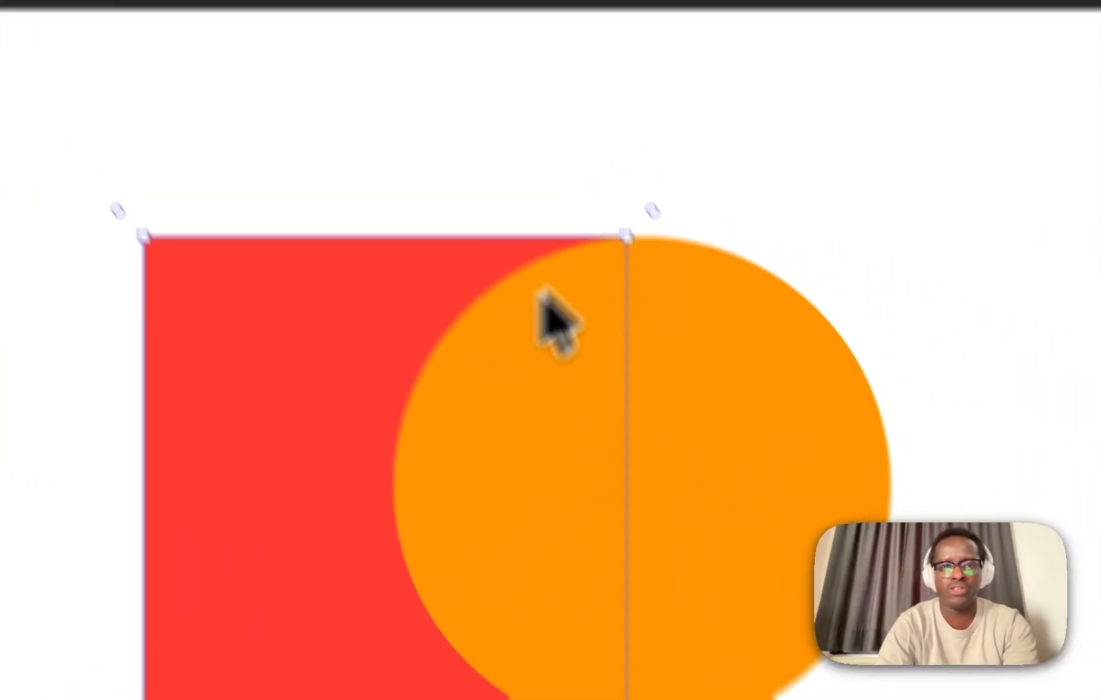
left_click(706, 354, "shift")
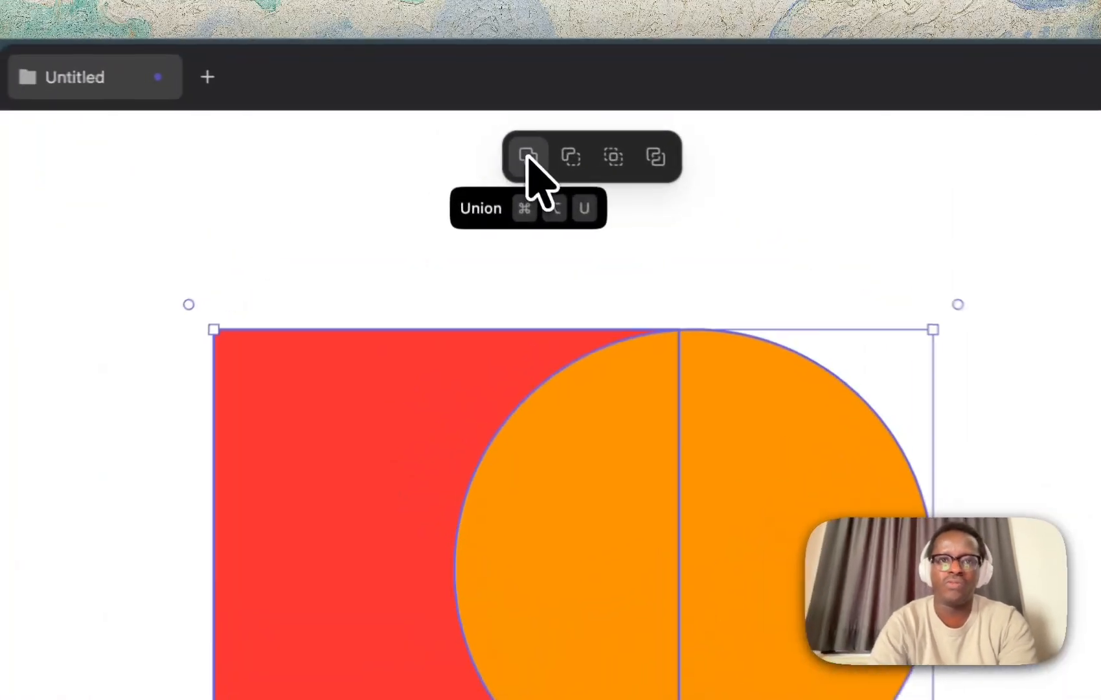
left_click(494, 136)
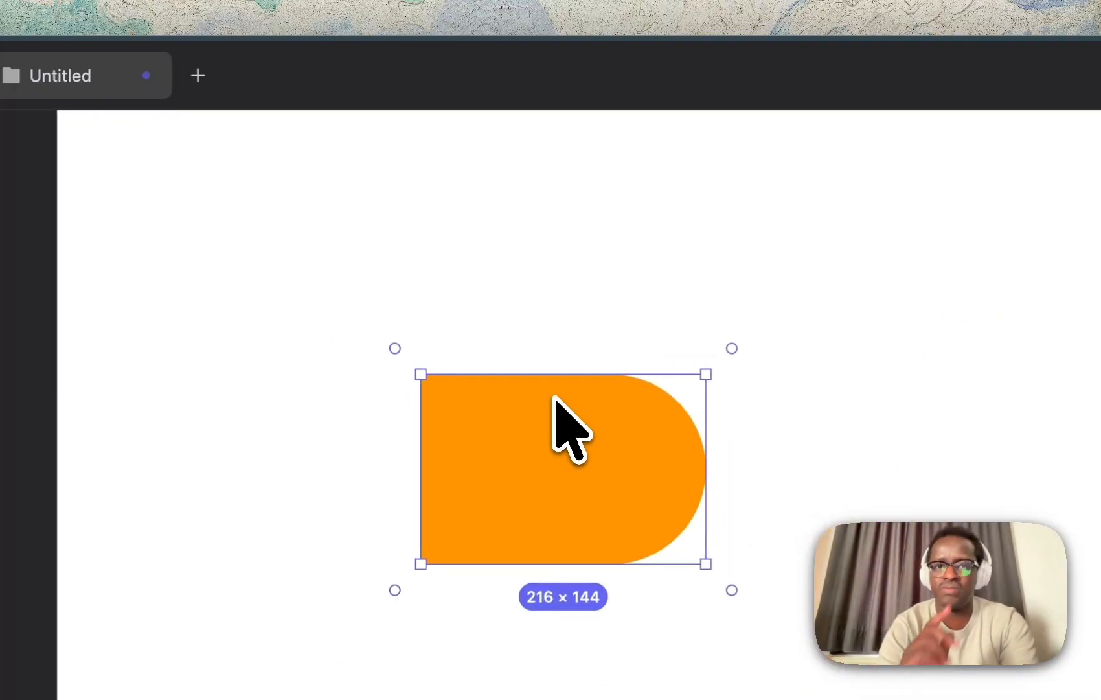
key("ctrl+z")
- Duplicate the rectangle-and-circle pair directly below the original, and combine the upper pair with Union
left_click_drag(433, 347, 673, 541)
left_click_drag(661, 384, 663, 543)
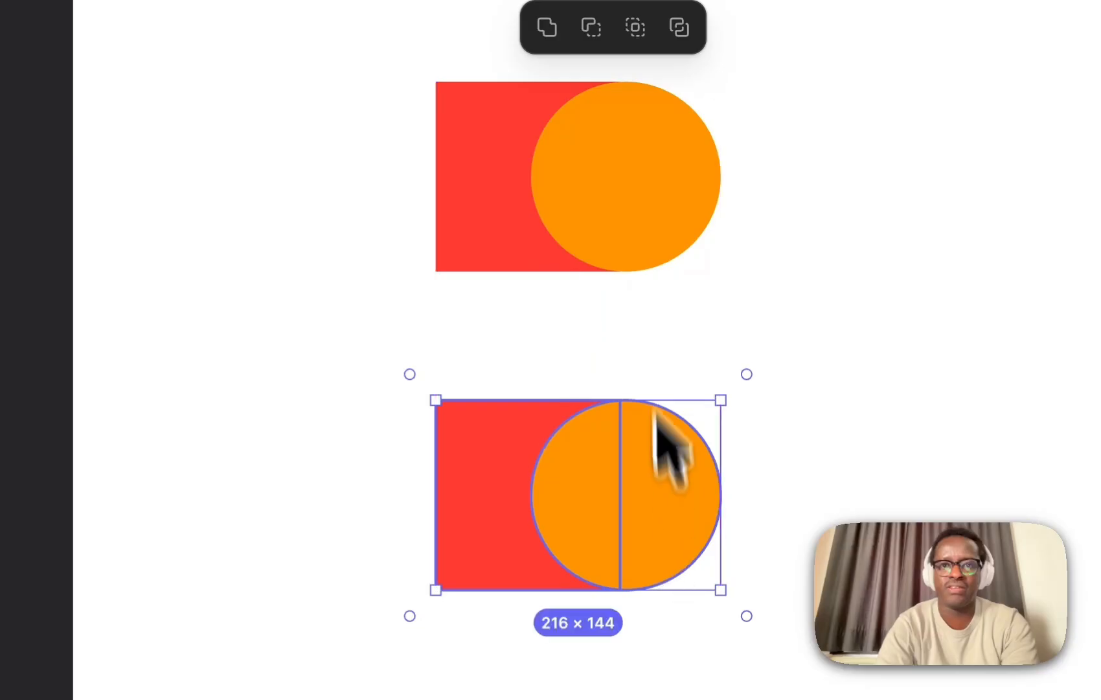
left_click(635, 228)
scroll(634, 258, "up", 6)
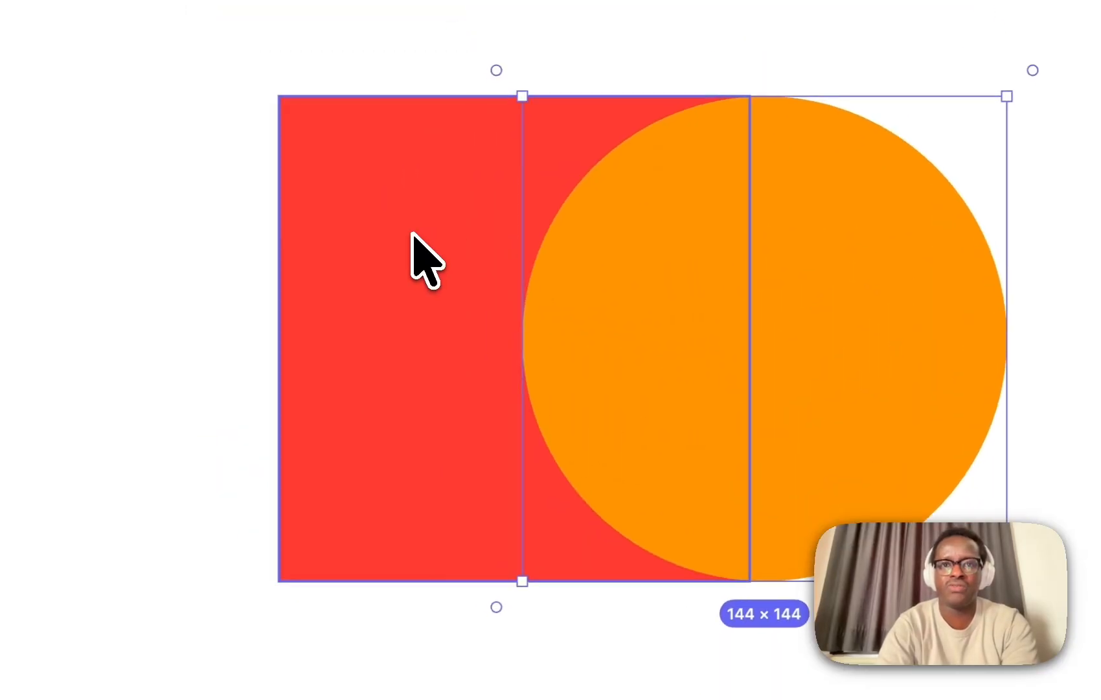
left_click(412, 233, "shift")
left_click(545, 24)
- Subtract the orange circle from the red rectangle in the lower pair and deselect the result
scroll(594, 313, "down", 5)
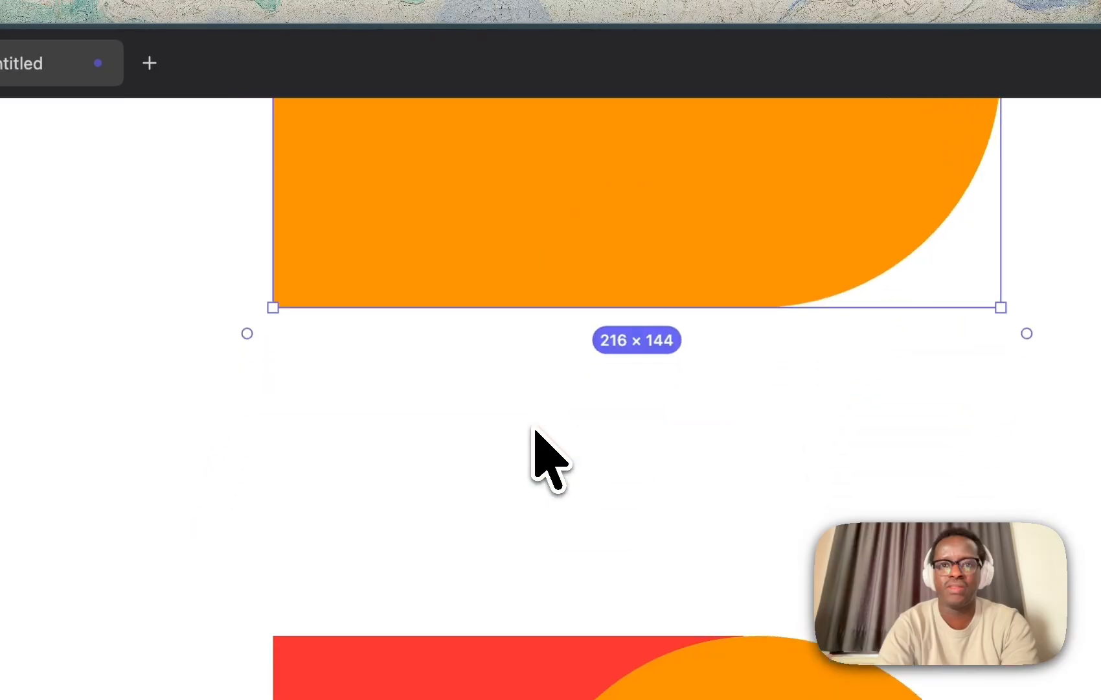
scroll(539, 434, "down", 3)
left_click(447, 551)
left_click(738, 557, "shift")
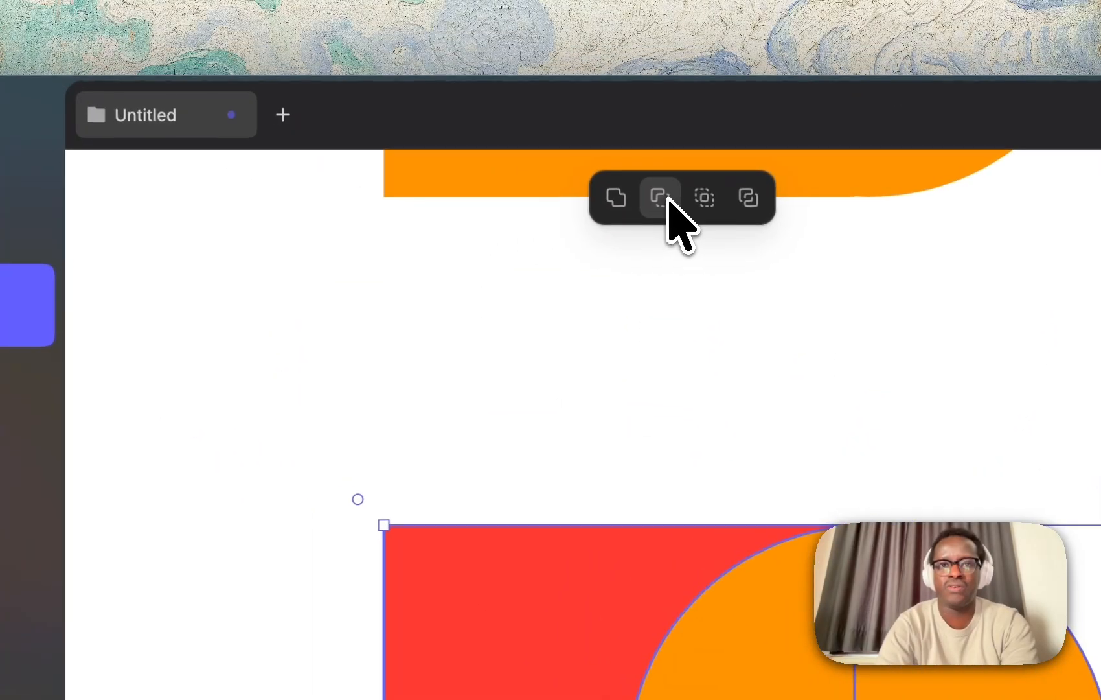
left_click(451, 103)
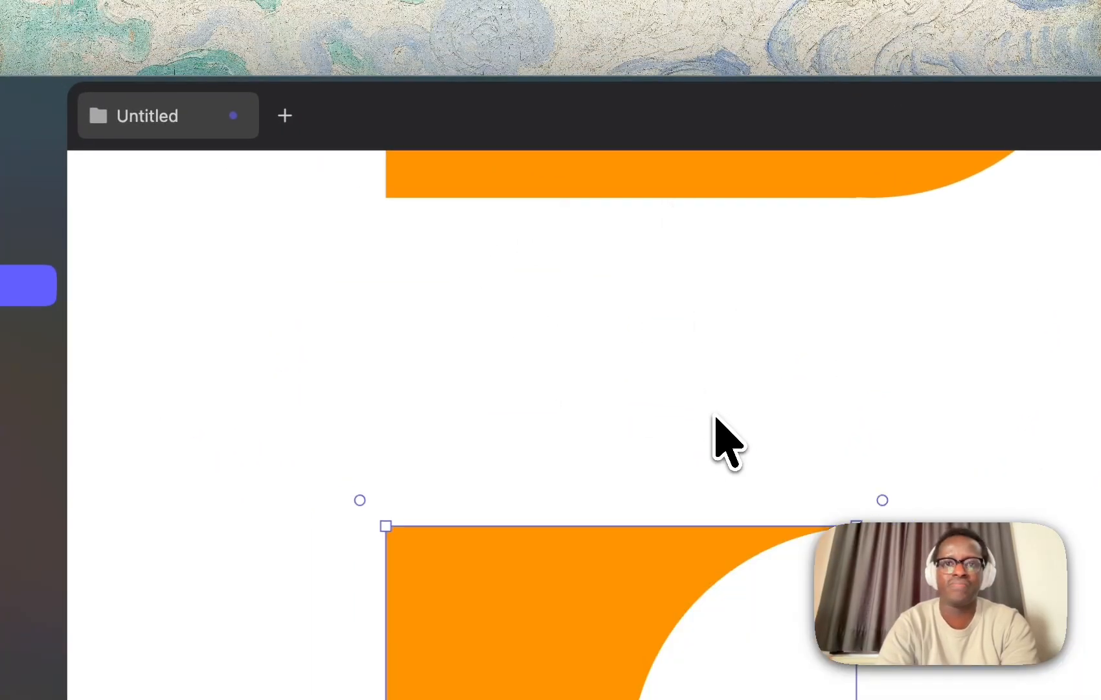
left_click(715, 418)
scroll(721, 476, "up", 3)
scroll(722, 483, "down", 3)
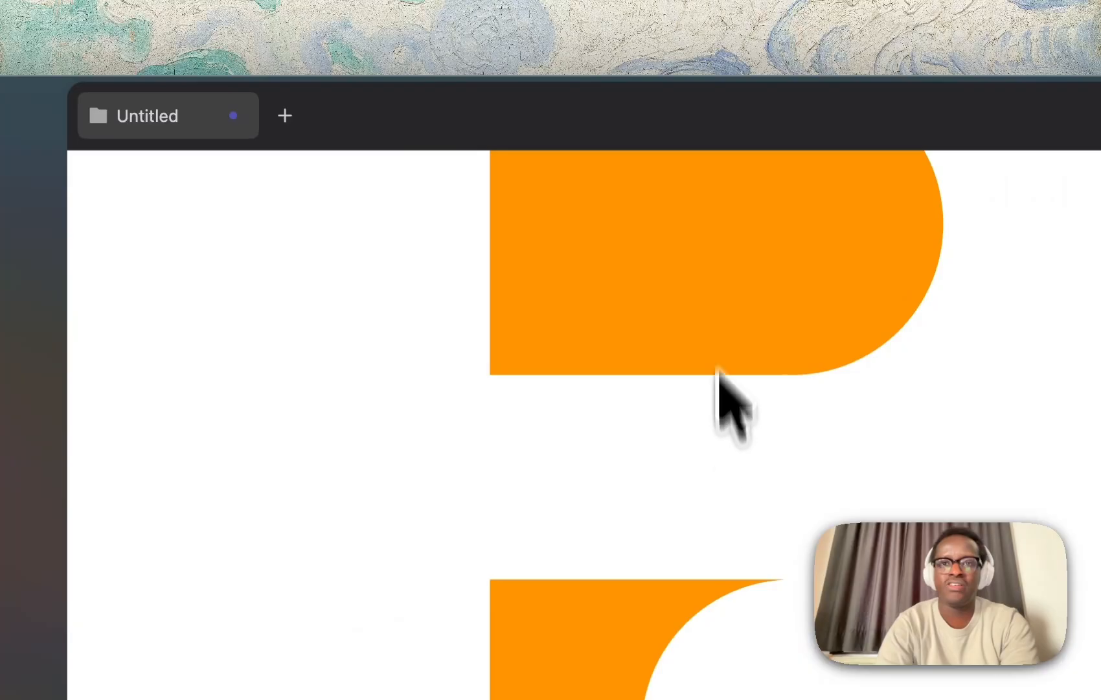
- Select the subtracted boolean group and expand both boolean groups in the layer list to inspect their source shapes
left_click(715, 259)
left_click(204, 287)
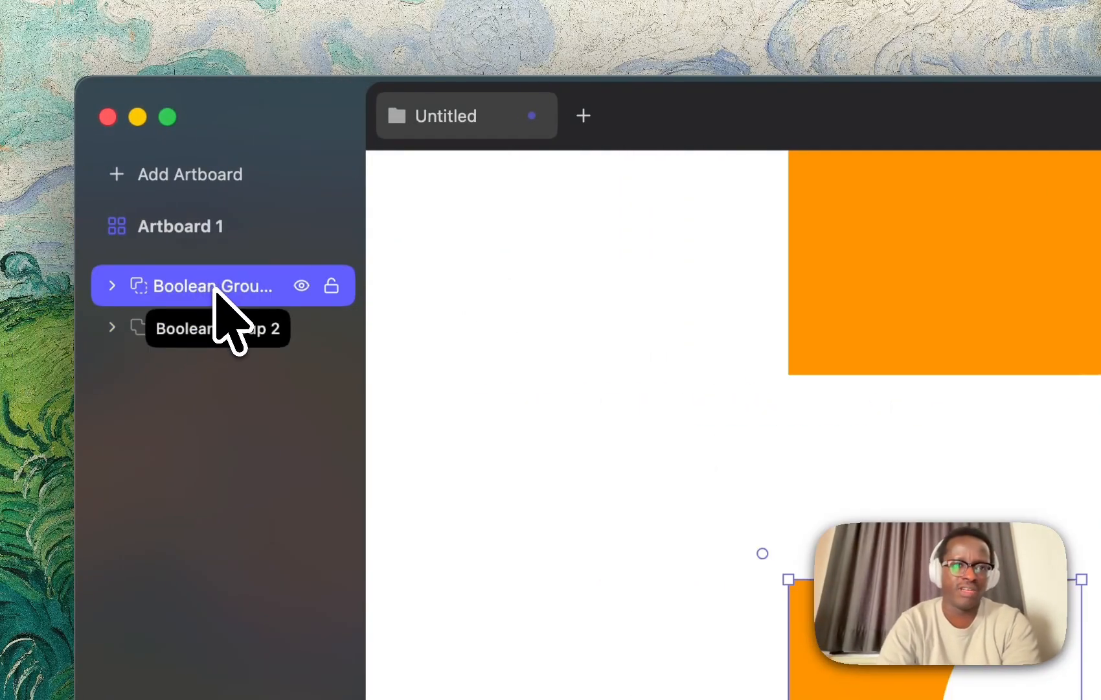
left_click(112, 286)
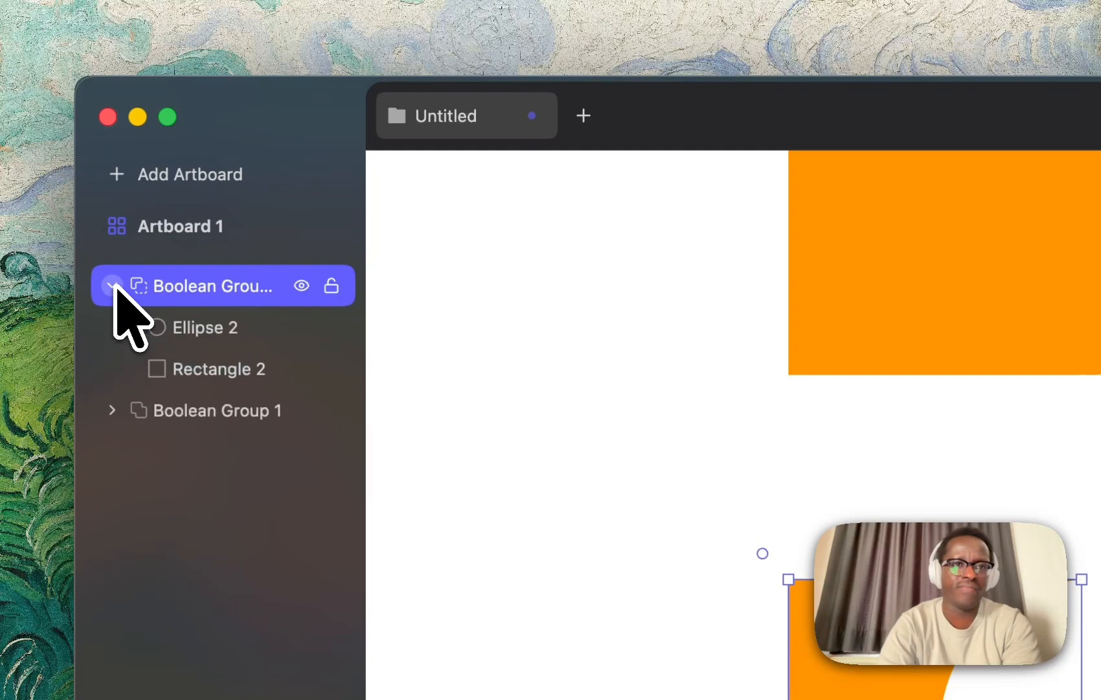
left_click(113, 410)
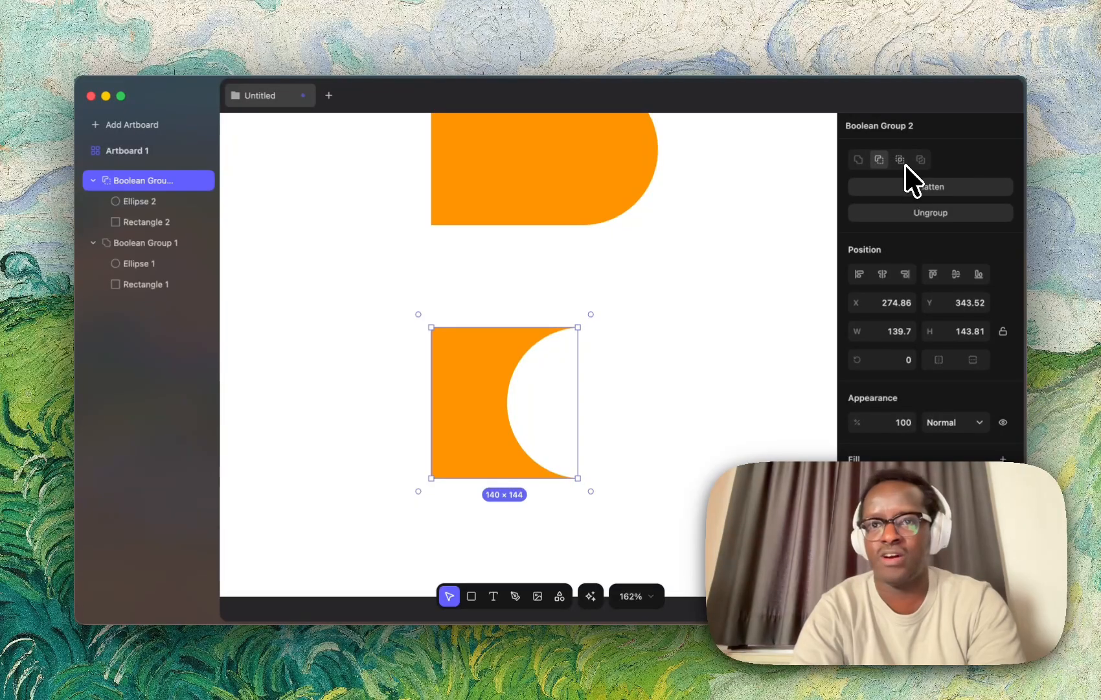
- Change the upper united shape's boolean operation to Intersect and finally to Exclude
scroll(751, 220, "up", 2)
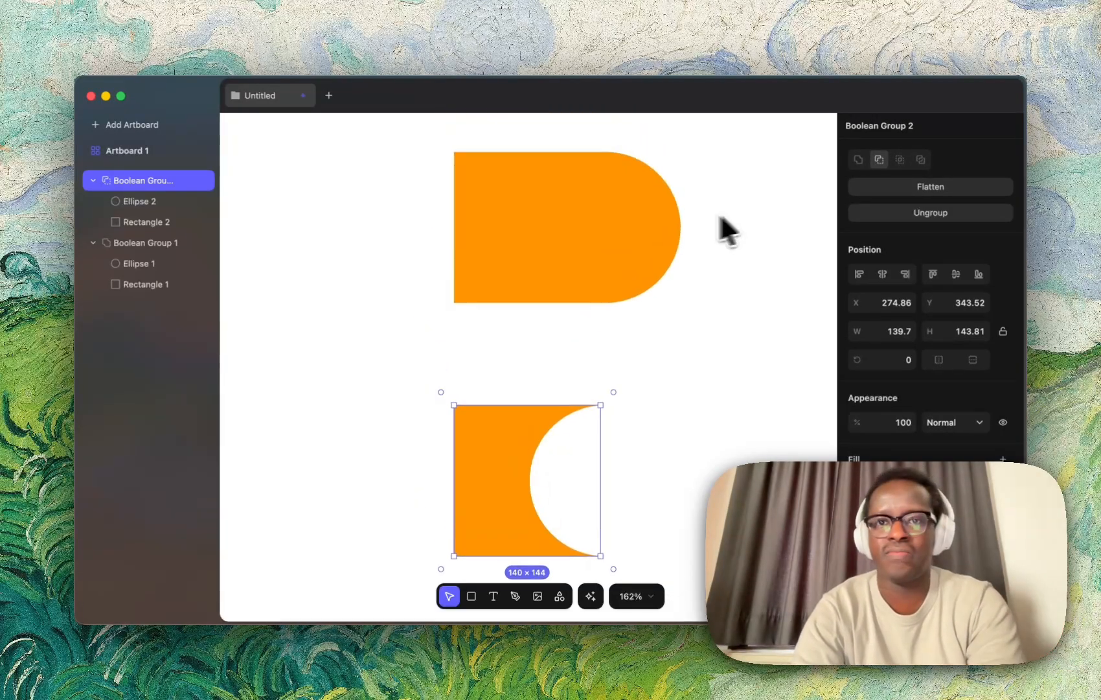
left_click(574, 213)
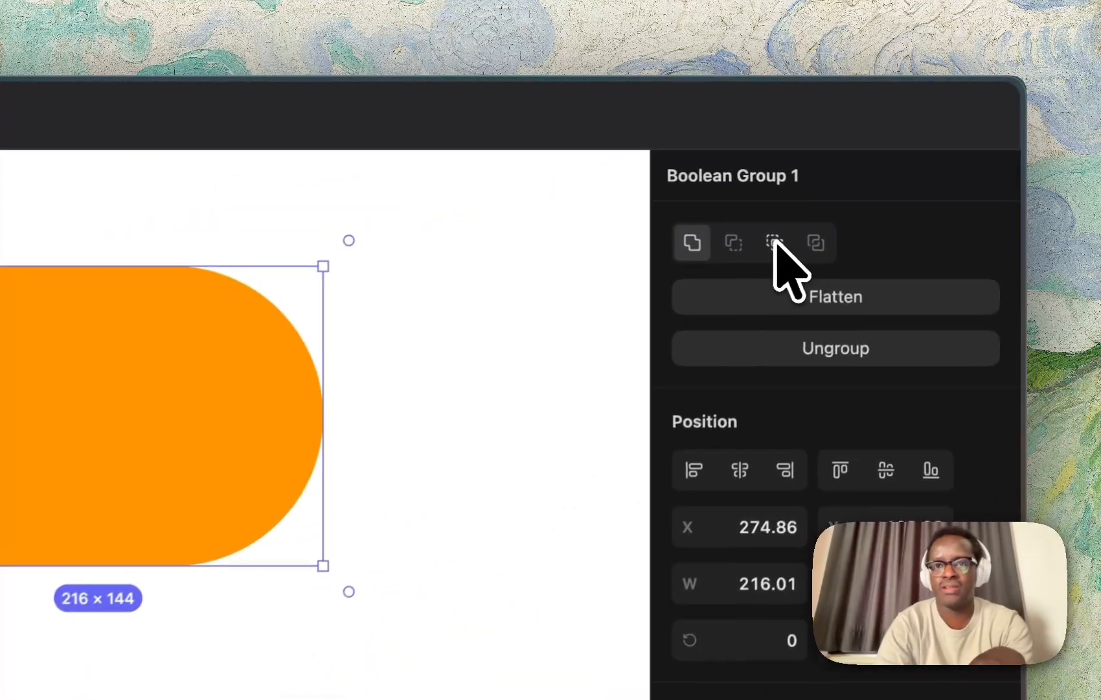
left_click(899, 159)
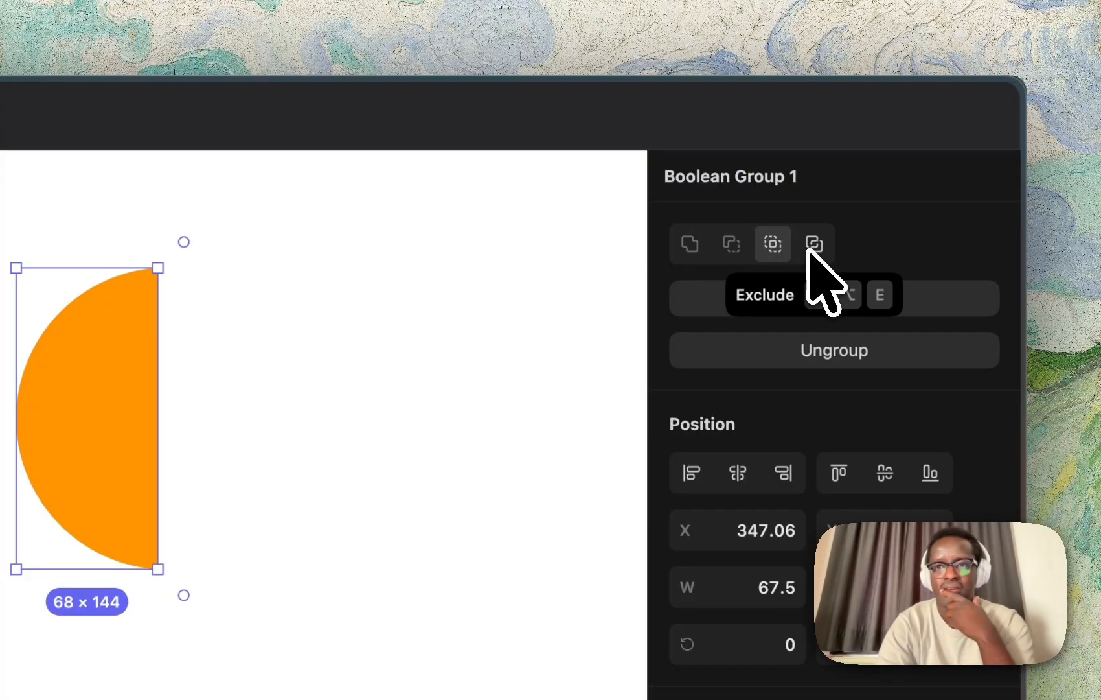
left_click(810, 248)
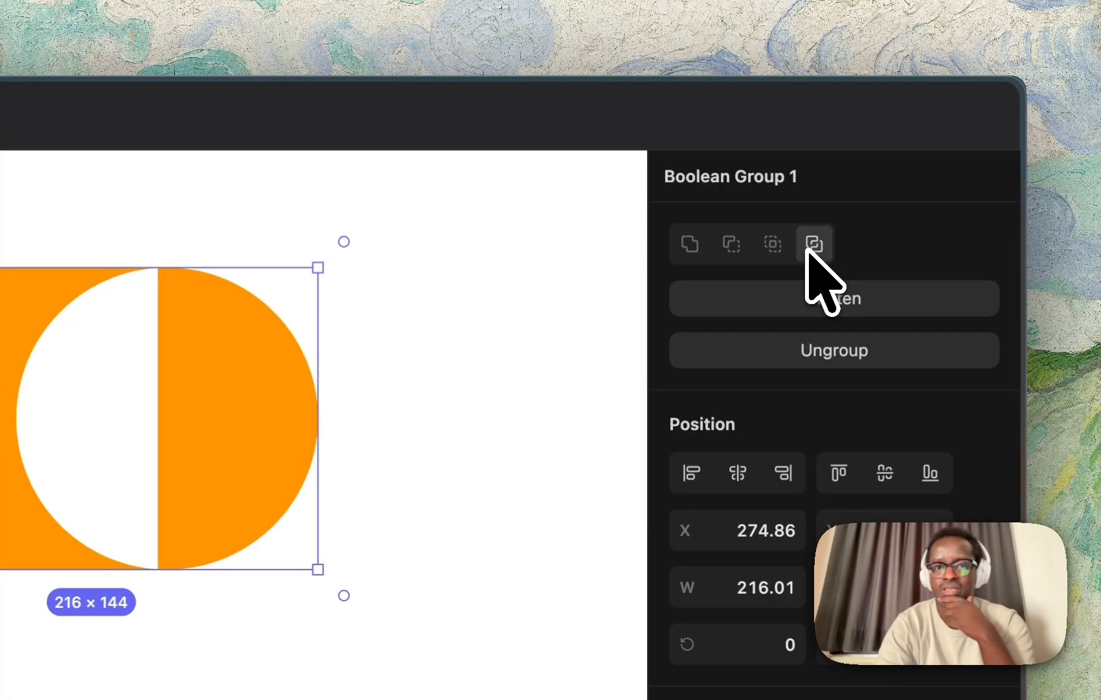
- Set the upper boolean group's operation to Union
left_click(690, 244)
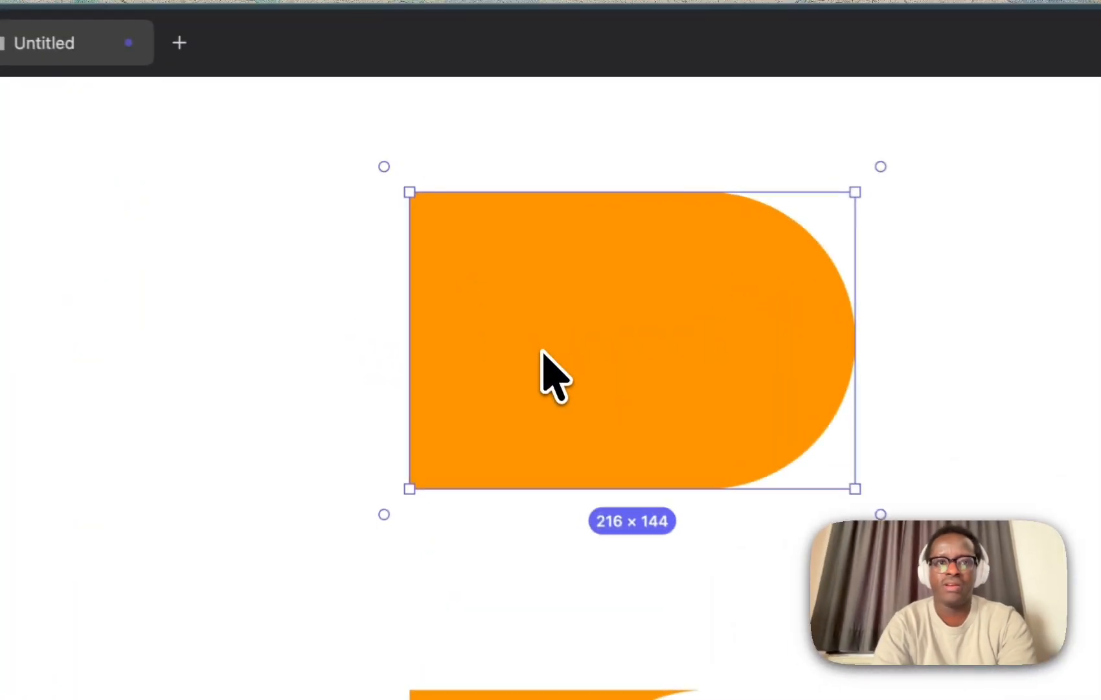
- Try moving the source rectangle to the left inside the upper united group, and undo the move
double_click(526, 254)
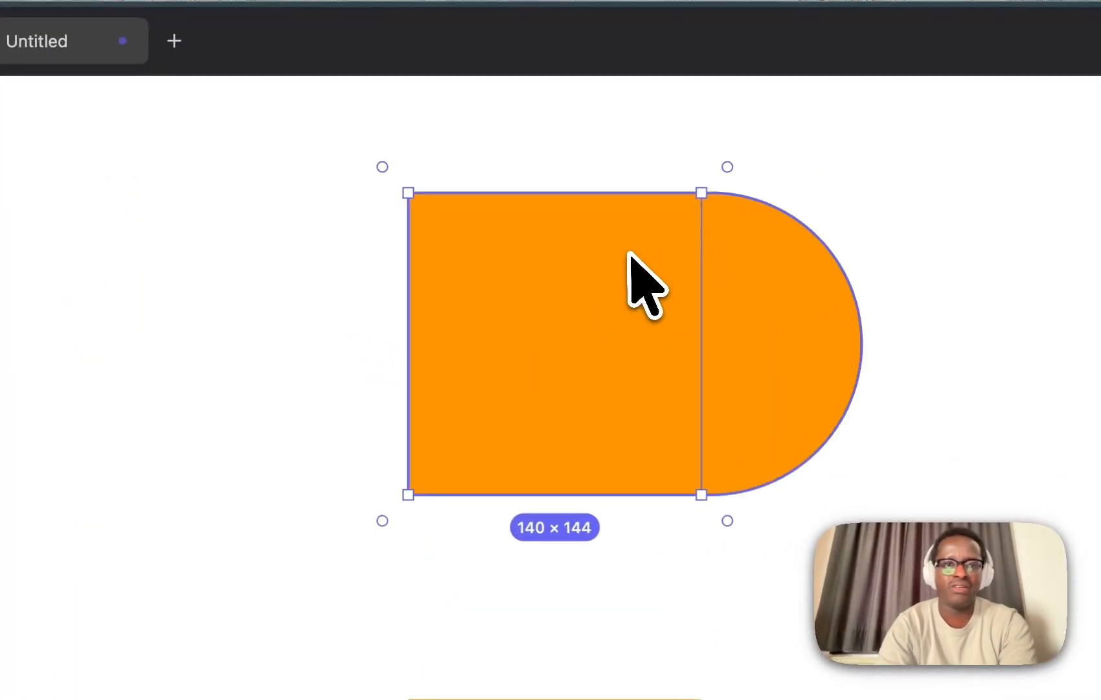
left_click_drag(585, 332, 362, 365)
key("ctrl+z")
key("ctrl+z")
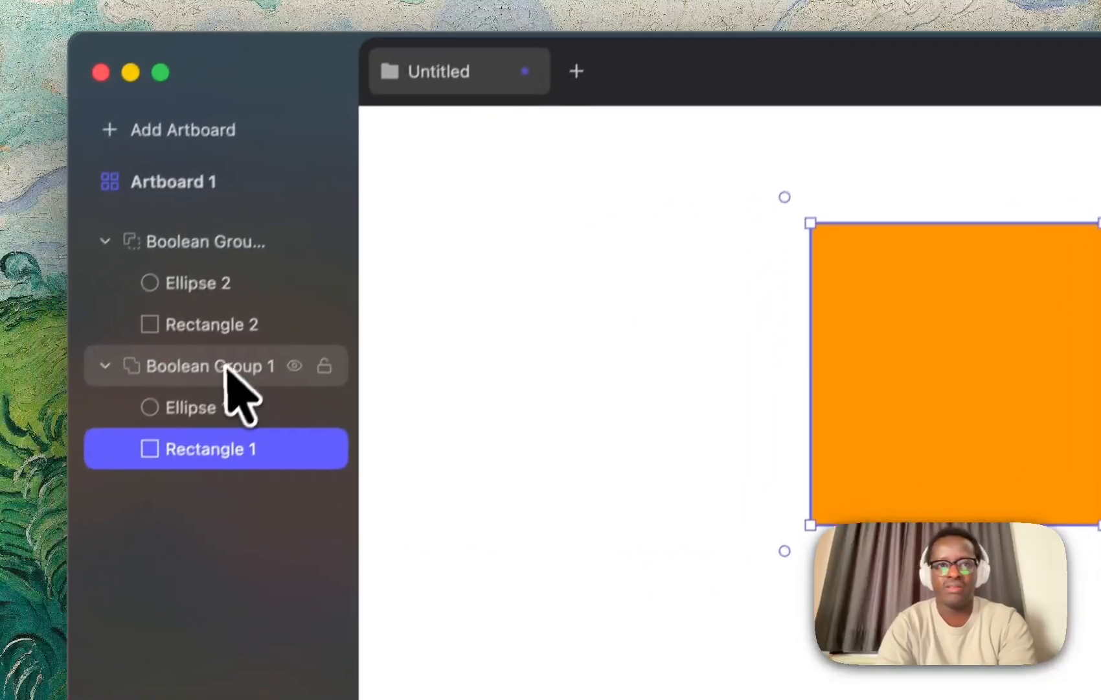
- Flatten both the upper united group and the lower subtracted group into plain paths
left_click(236, 350)
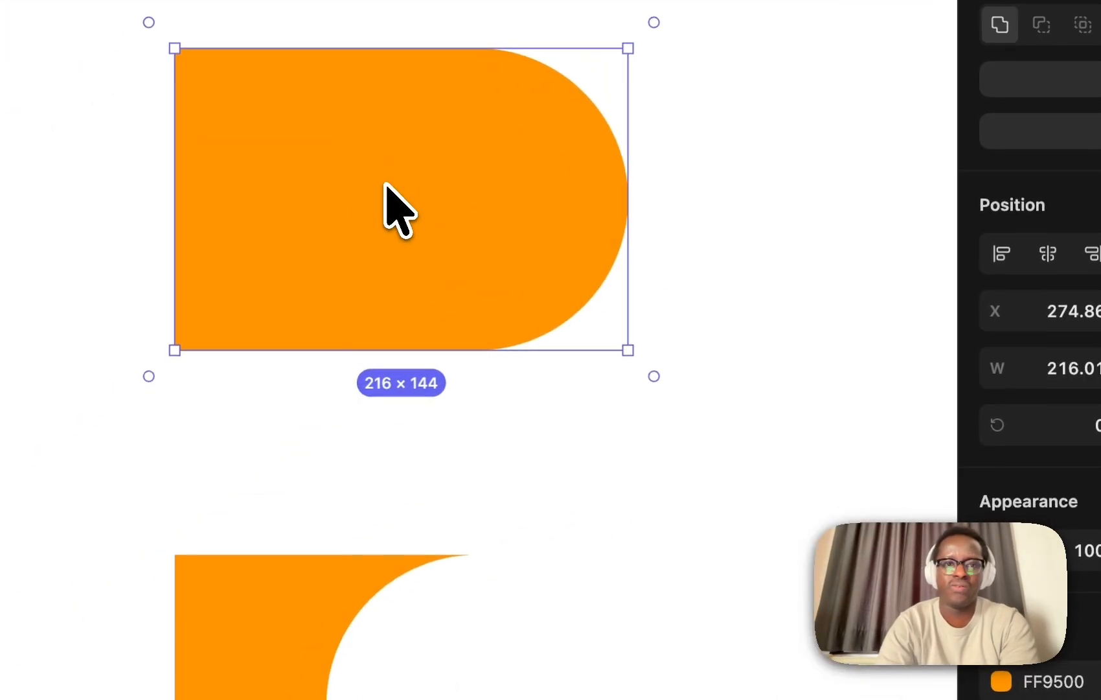
right_click(76, 407)
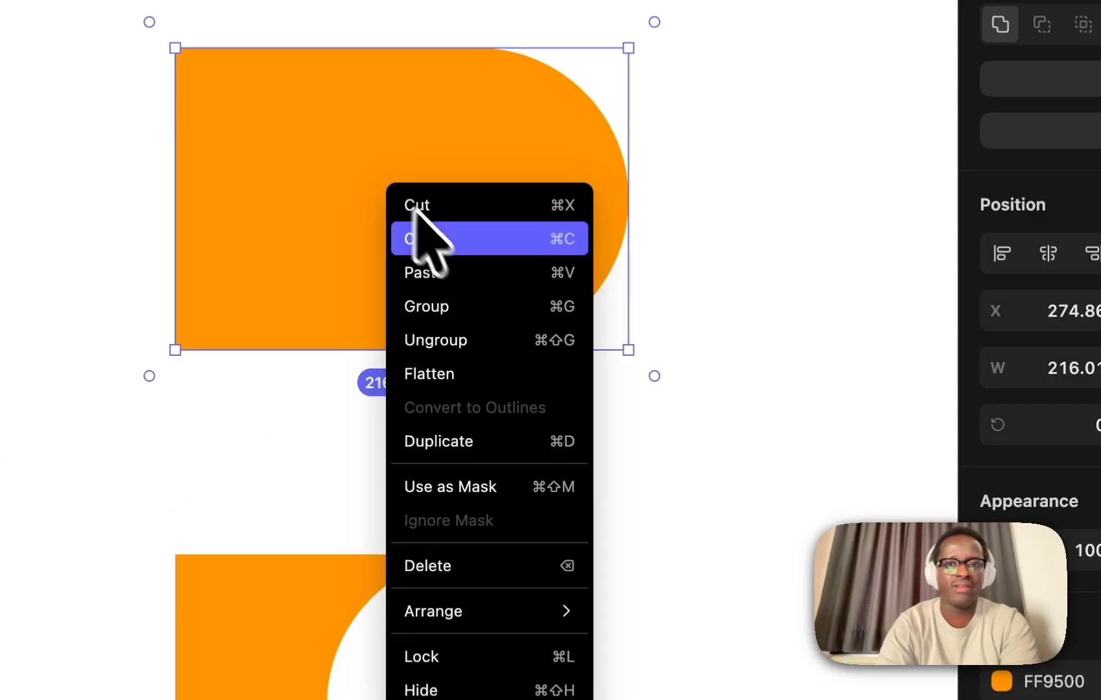
left_click(424, 381)
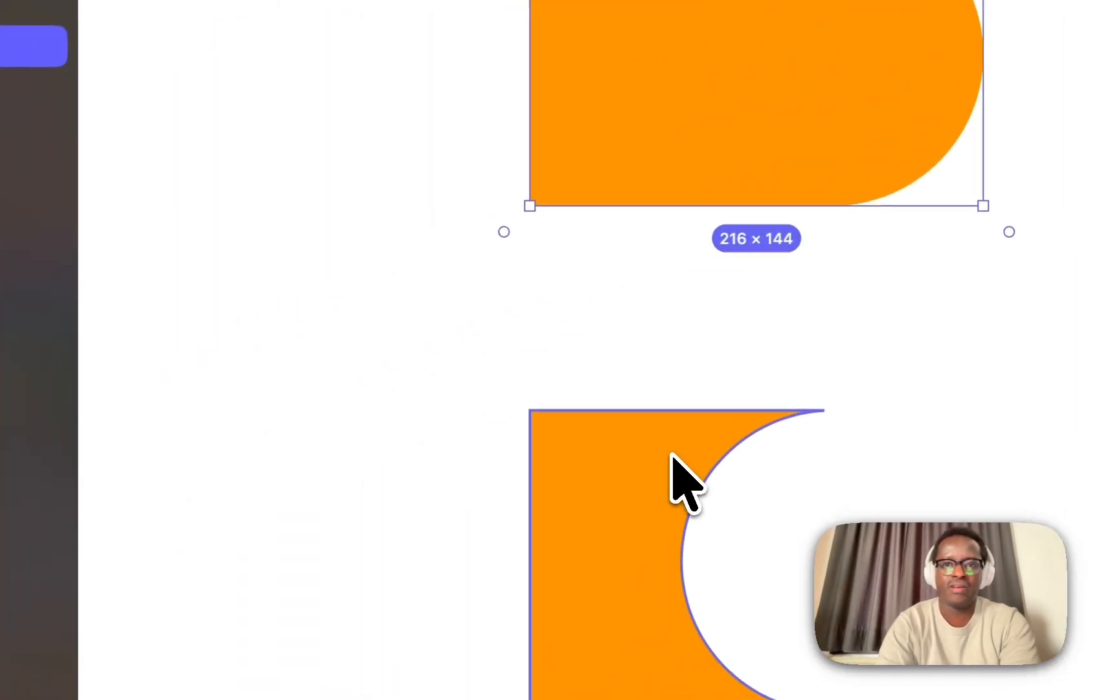
left_click(316, 598)
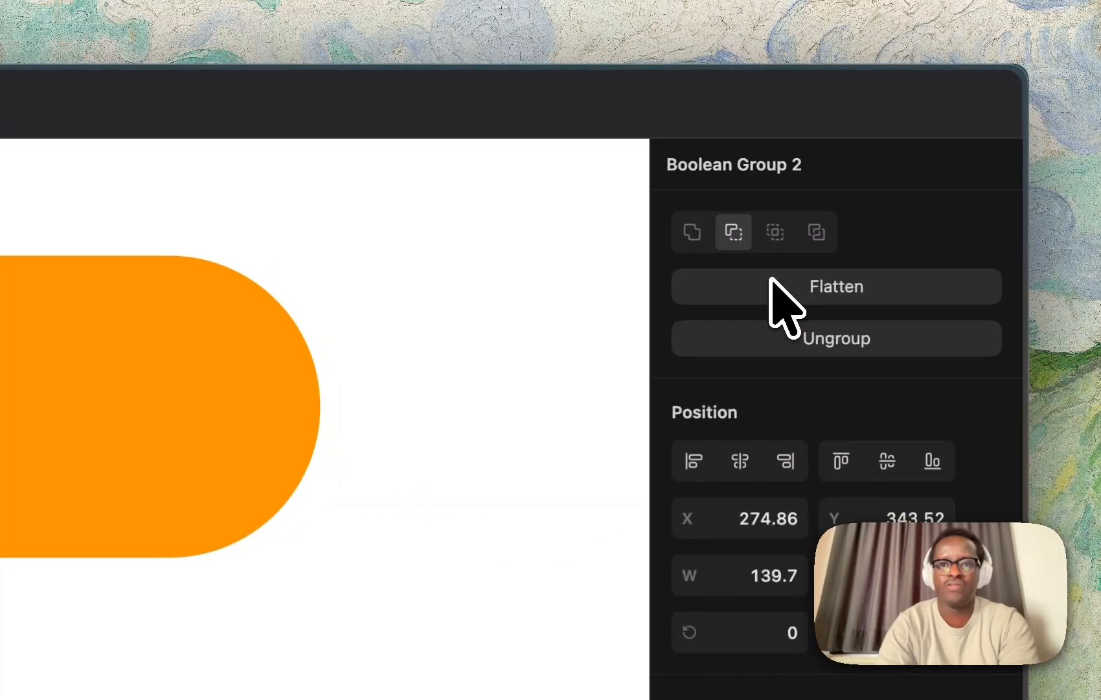
left_click(771, 280)
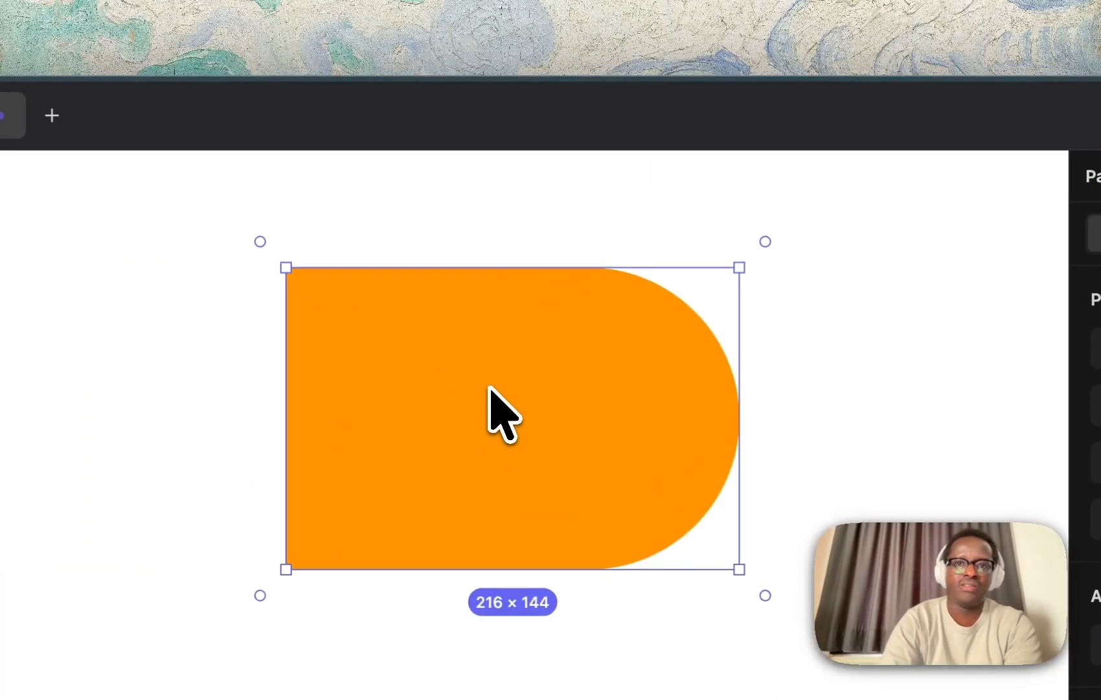
- Add a point on the upper-right curve of the flattened upper shape, try pulling it outward, undo that pull, and leave point editing
double_click(489, 387)
scroll(576, 290, "up", 5)
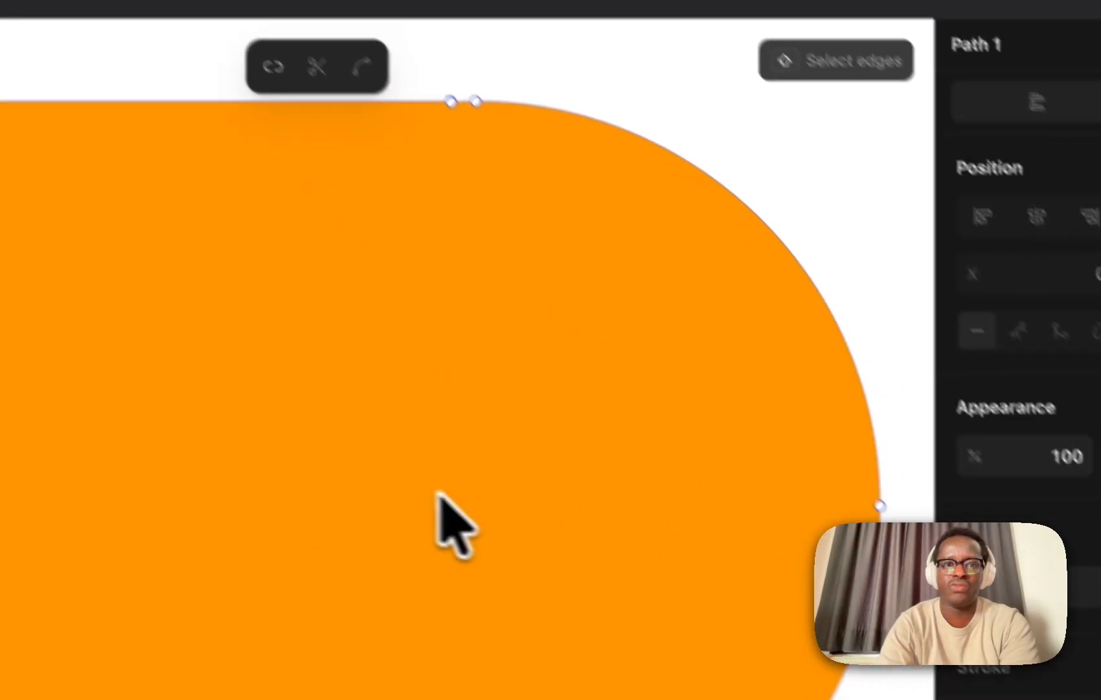
scroll(563, 642, "down", 3)
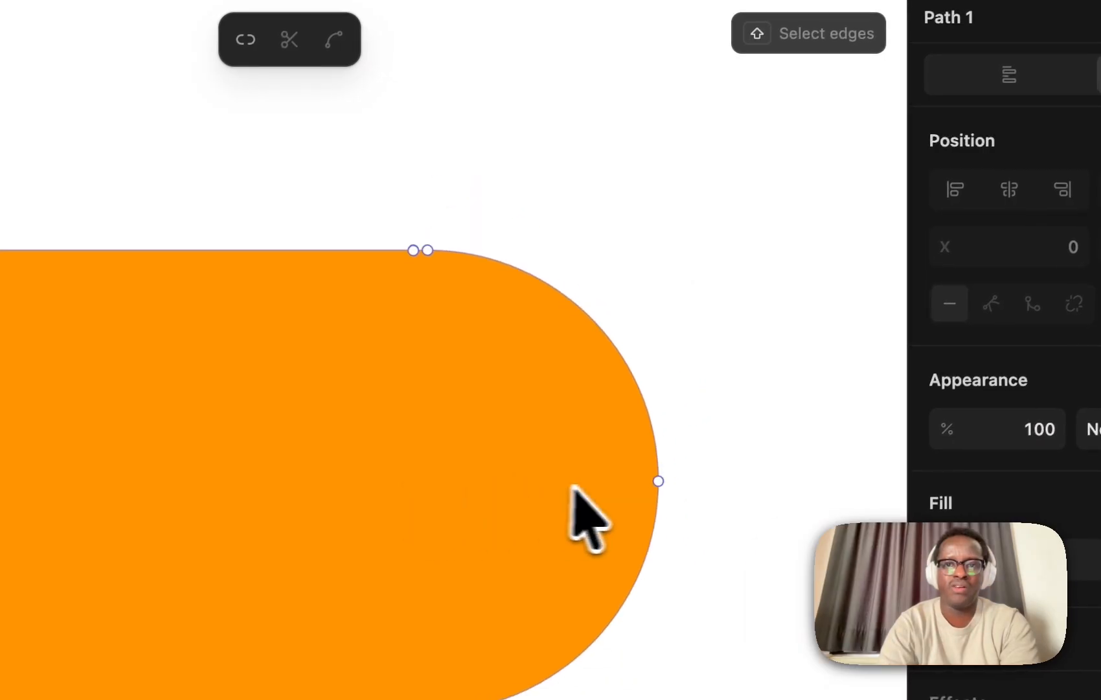
left_click(659, 481)
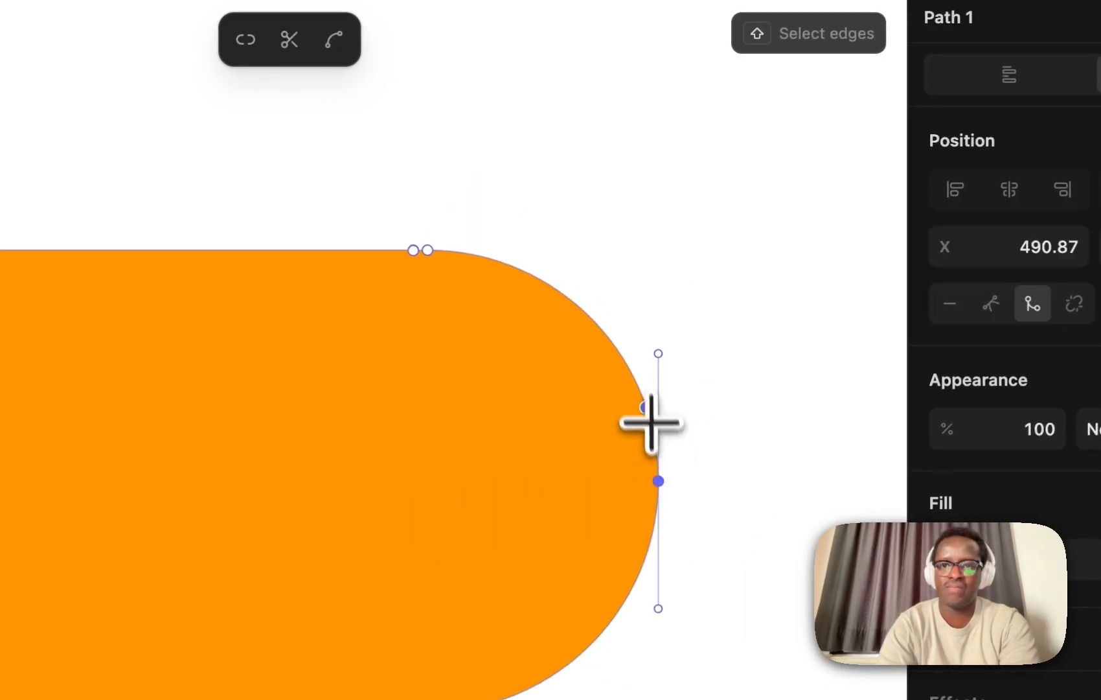
left_click(594, 320)
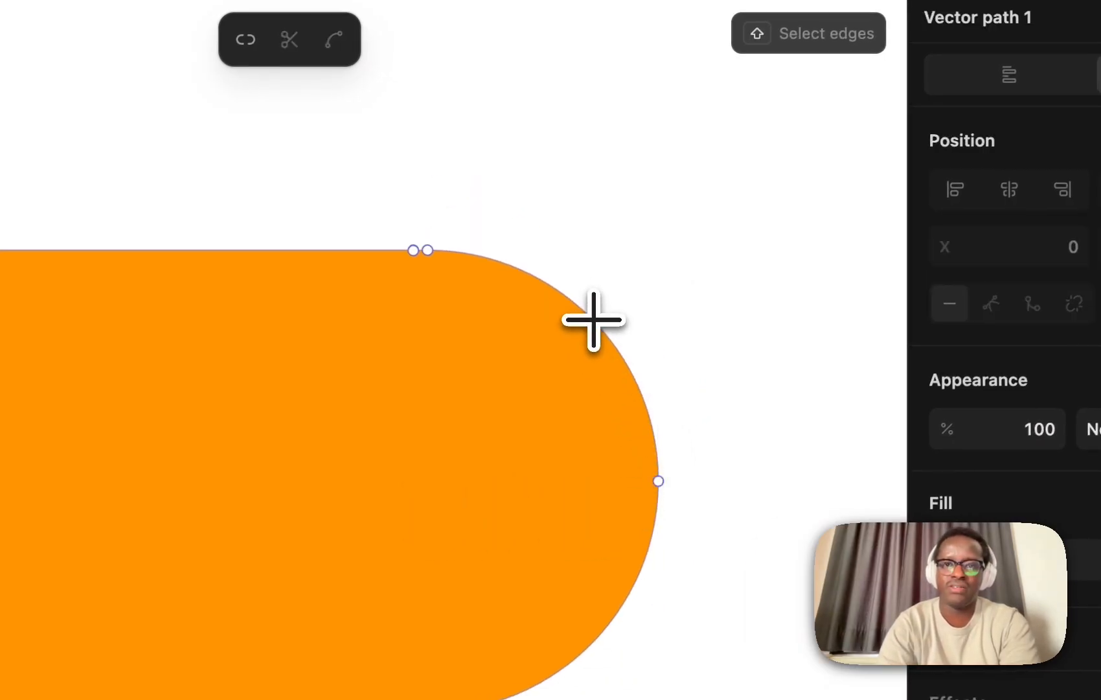
left_click_drag(596, 313, 703, 218)
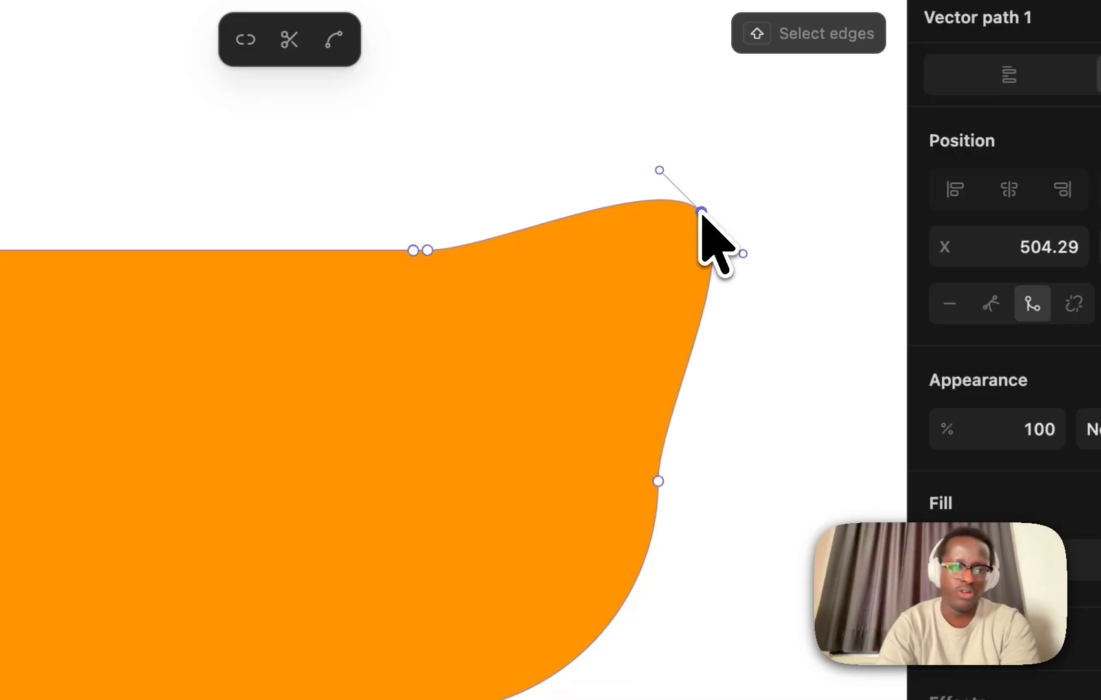
key("super+z")
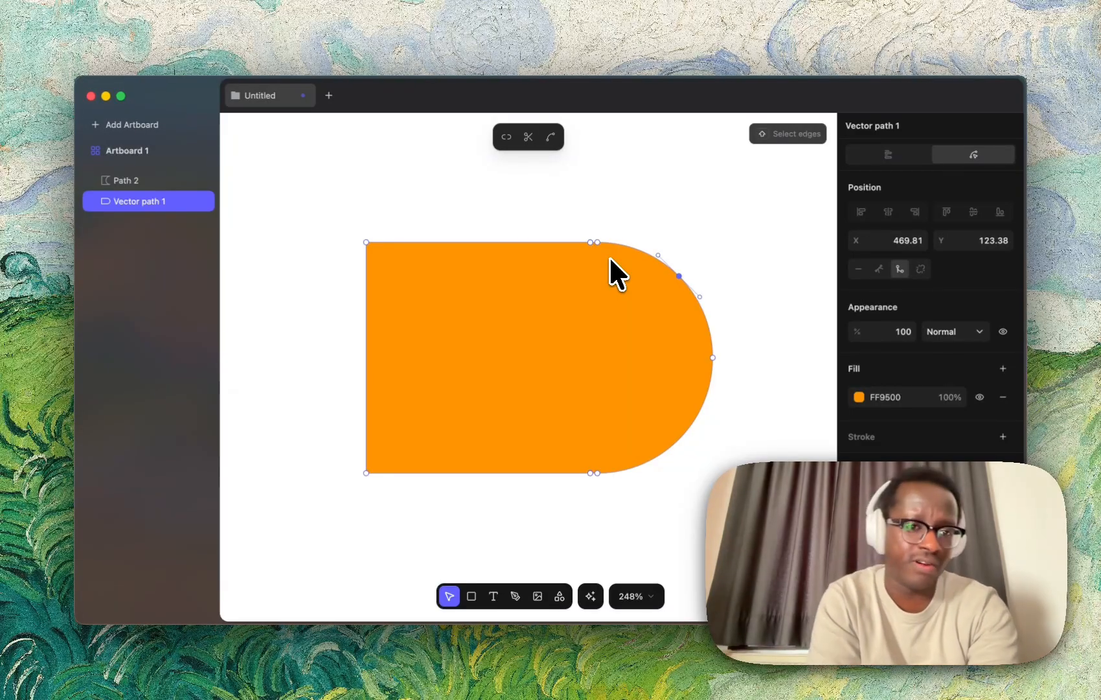
key("Escape")
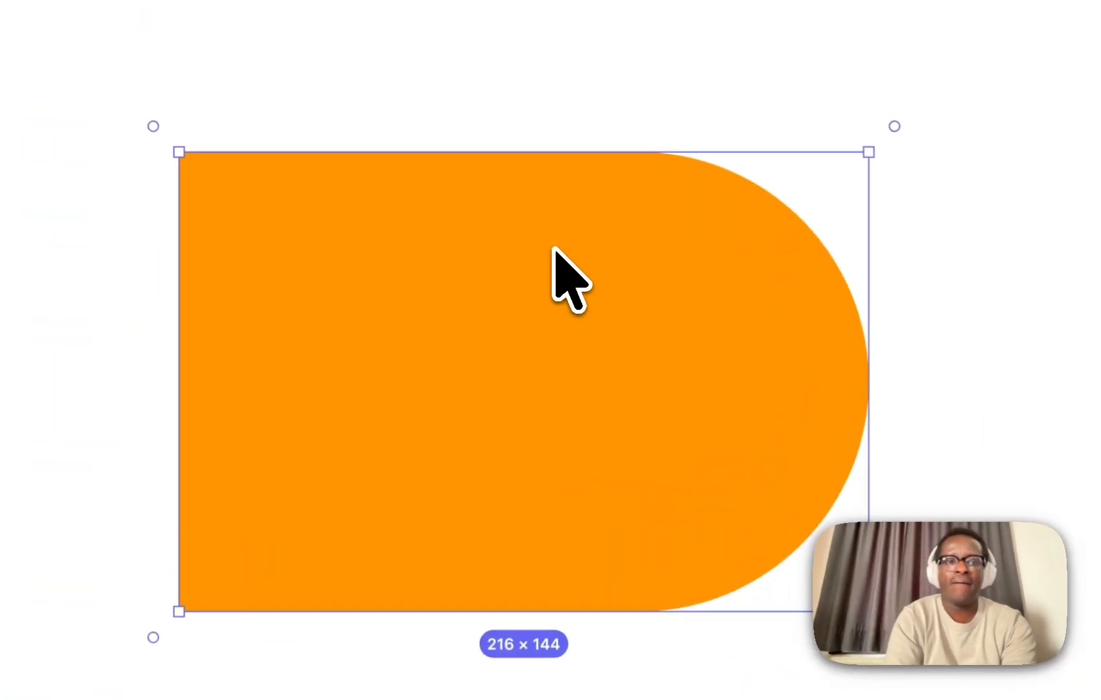
- Delete both flattened orange shapes from the artboard
key("Delete")
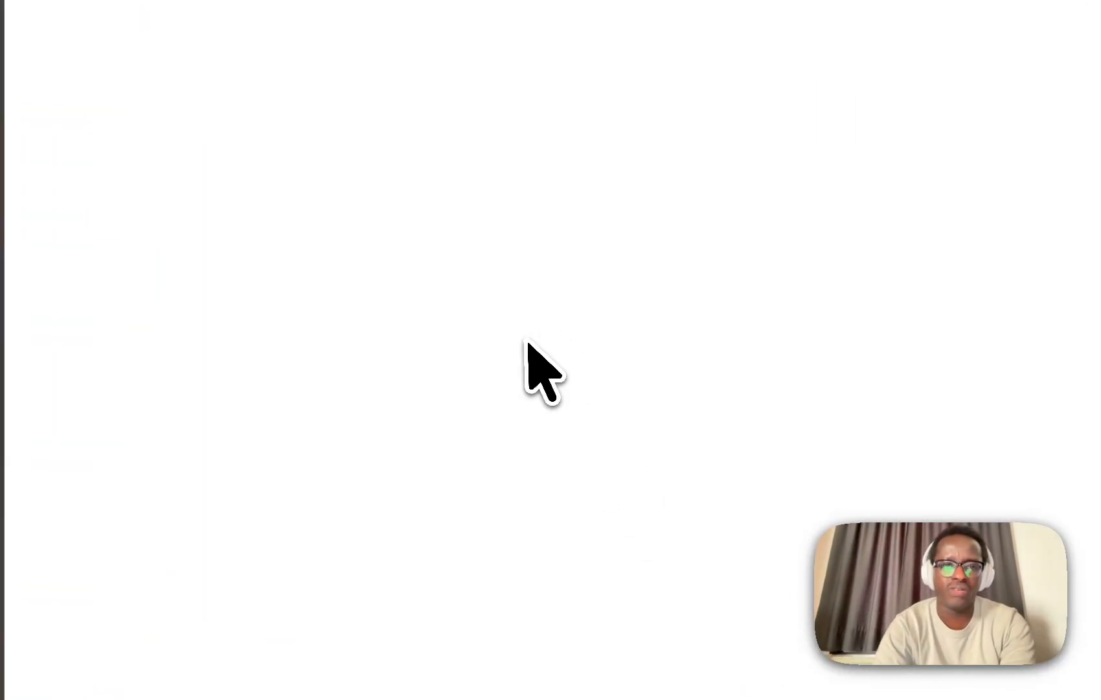
key("super+z")
left_click(508, 418)
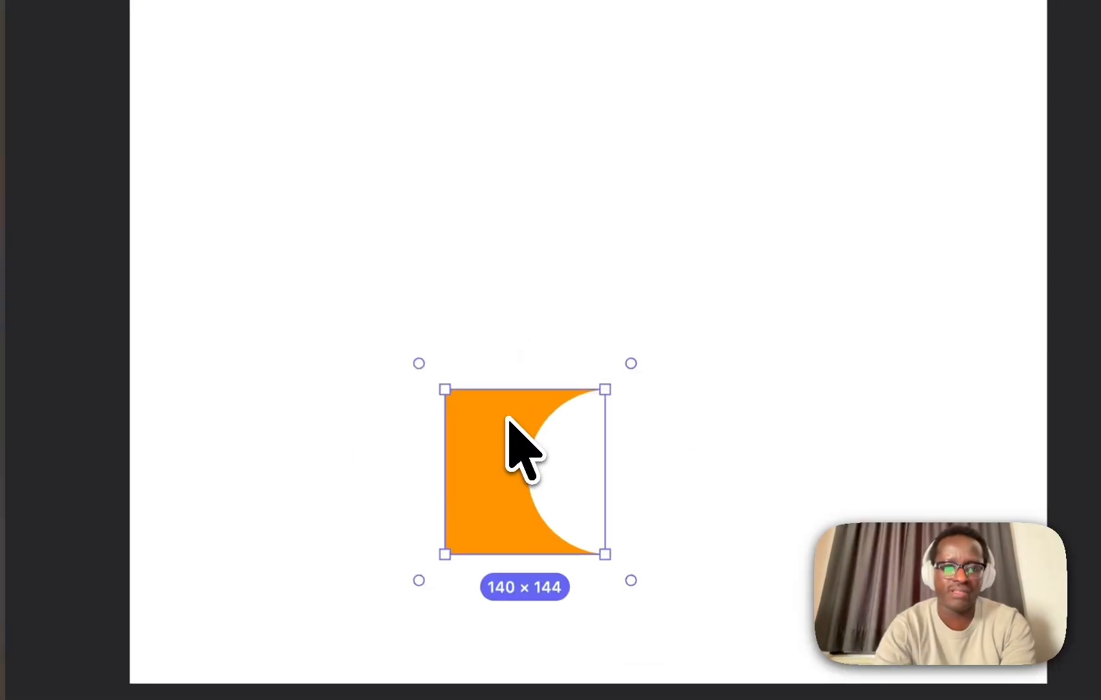
key("Delete")
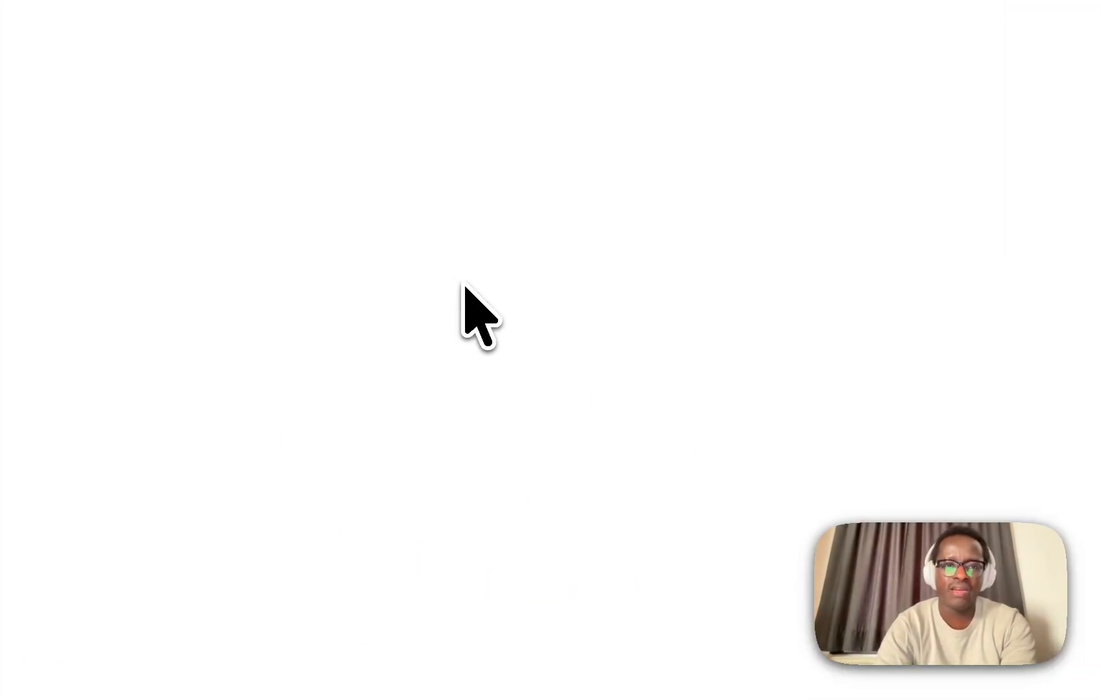
- Draw a rectangle about 356 × 263 and centre it horizontally on the artboard
key("r")
mouse_move(349, 206)
left_mouse_down()
mouse_move(768, 498)
mouse_move(844, 572)
left_mouse_up()
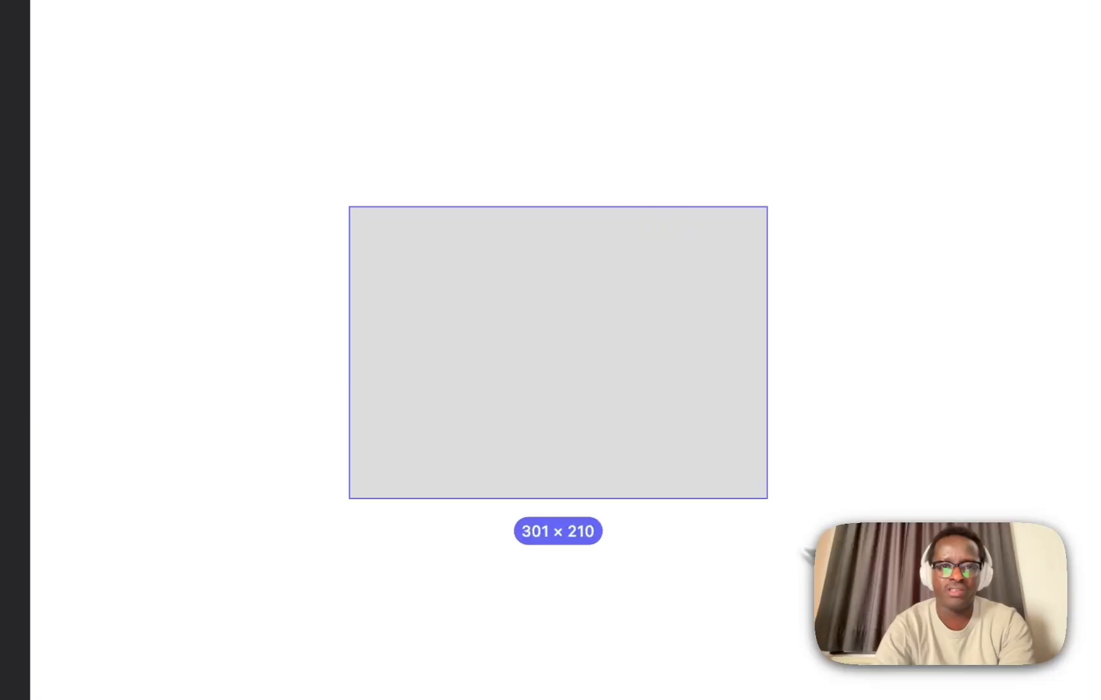
left_click_drag(534, 353, 489, 321)
left_click_drag(336, 224, 356, 279)
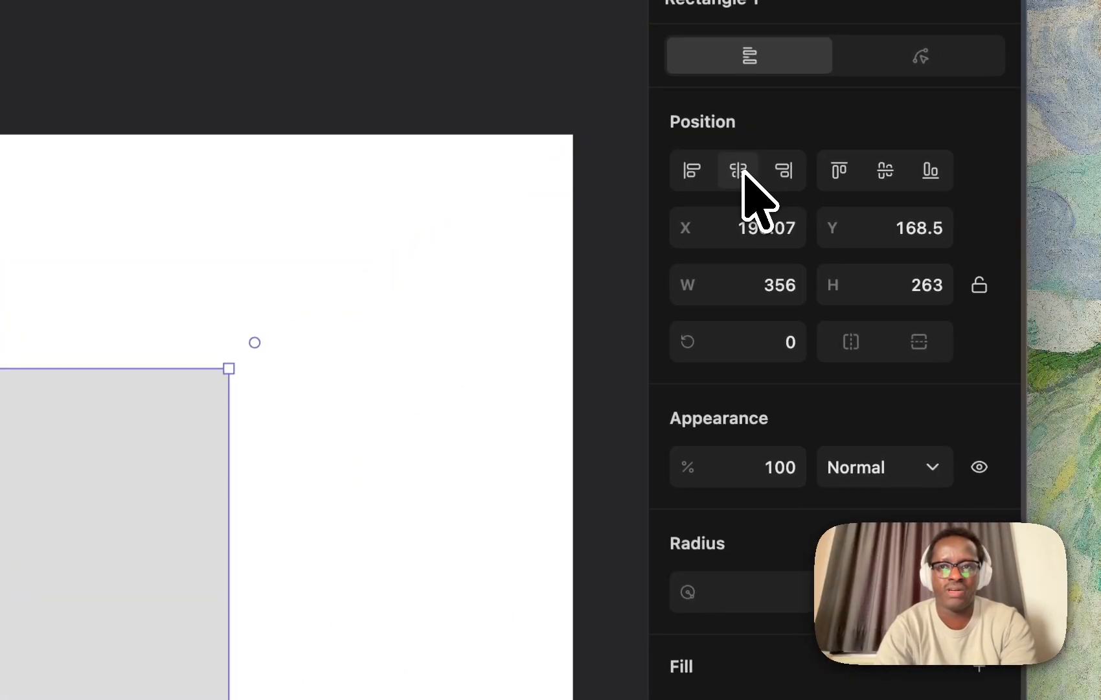
left_click(739, 171)
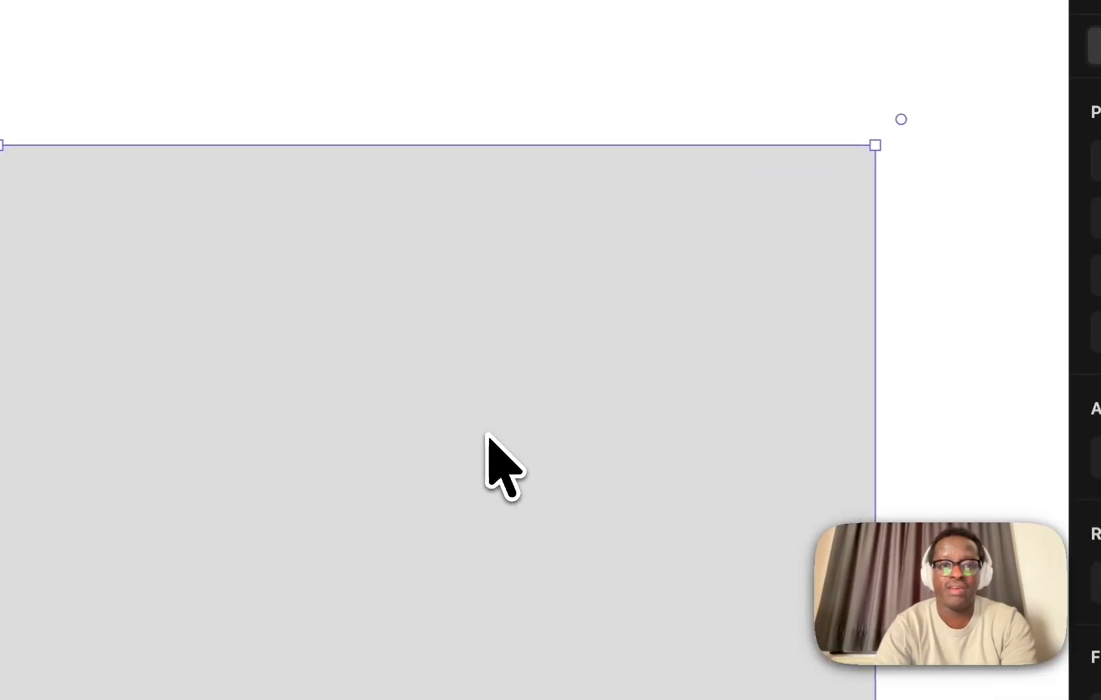
- Draw a circle about 148 × 148 on top of the rectangle
key("o")
left_click_drag(452, 177, 737, 460)
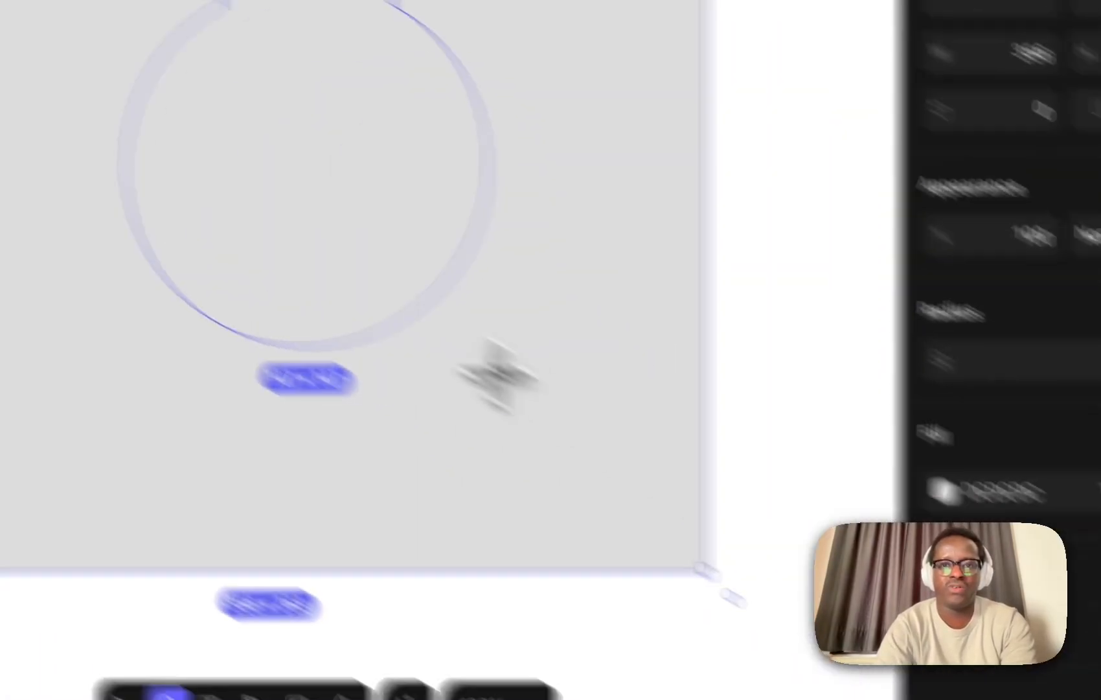
left_click_drag(497, 376, 499, 377)
- Fill the large rectangle with the solid dusty red C78282
left_click(635, 381)
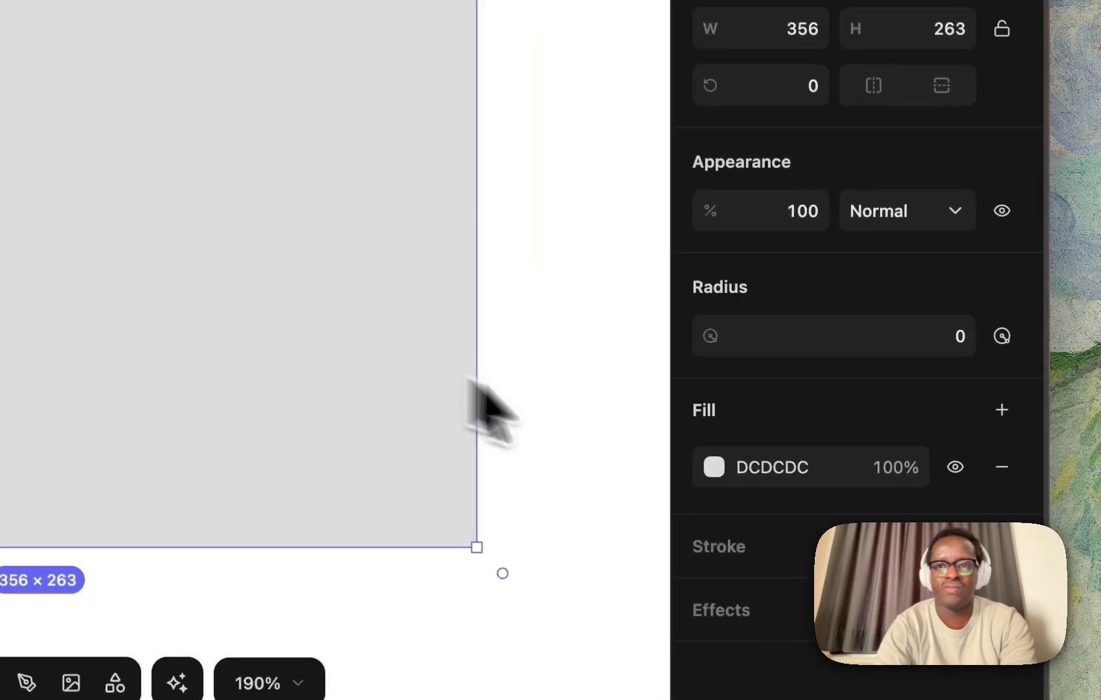
left_click(944, 491)
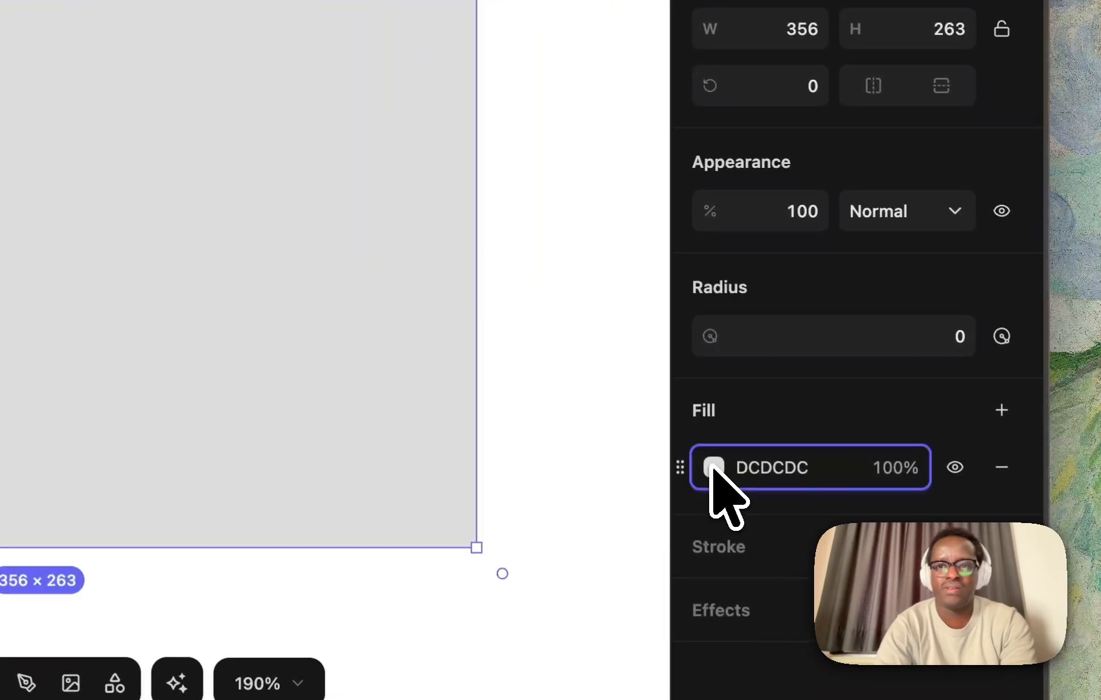
left_click(714, 468)
left_click(450, 224)
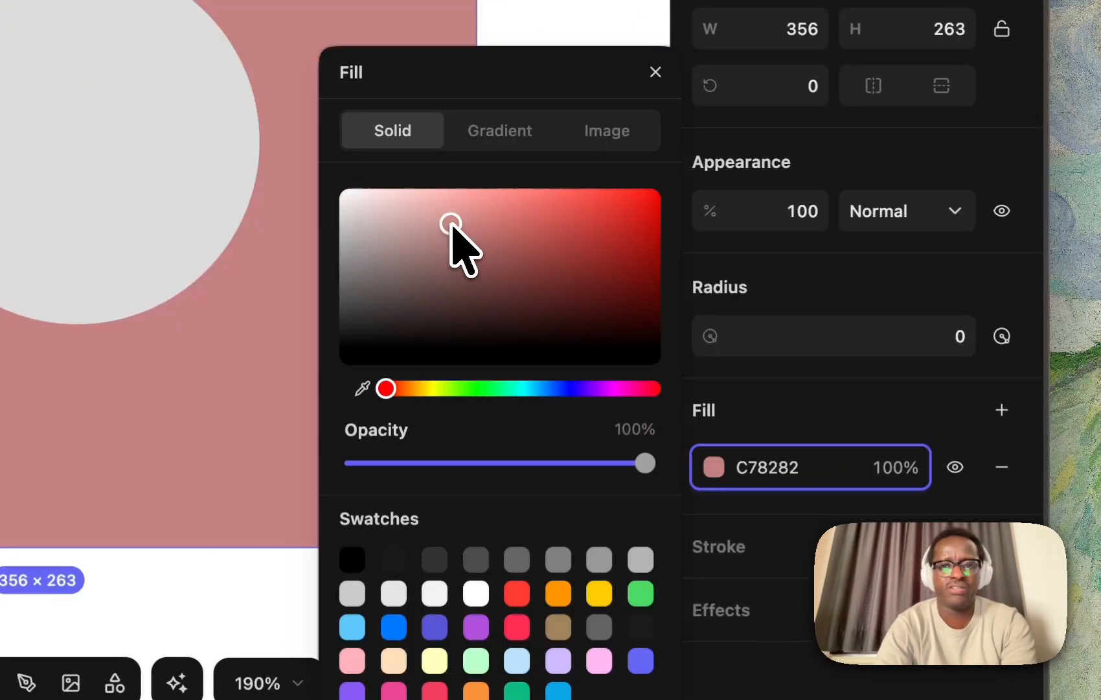
- Fill the circle with the pale green swatch and move it so it overlaps the rectangle's top edge
left_click(110, 149)
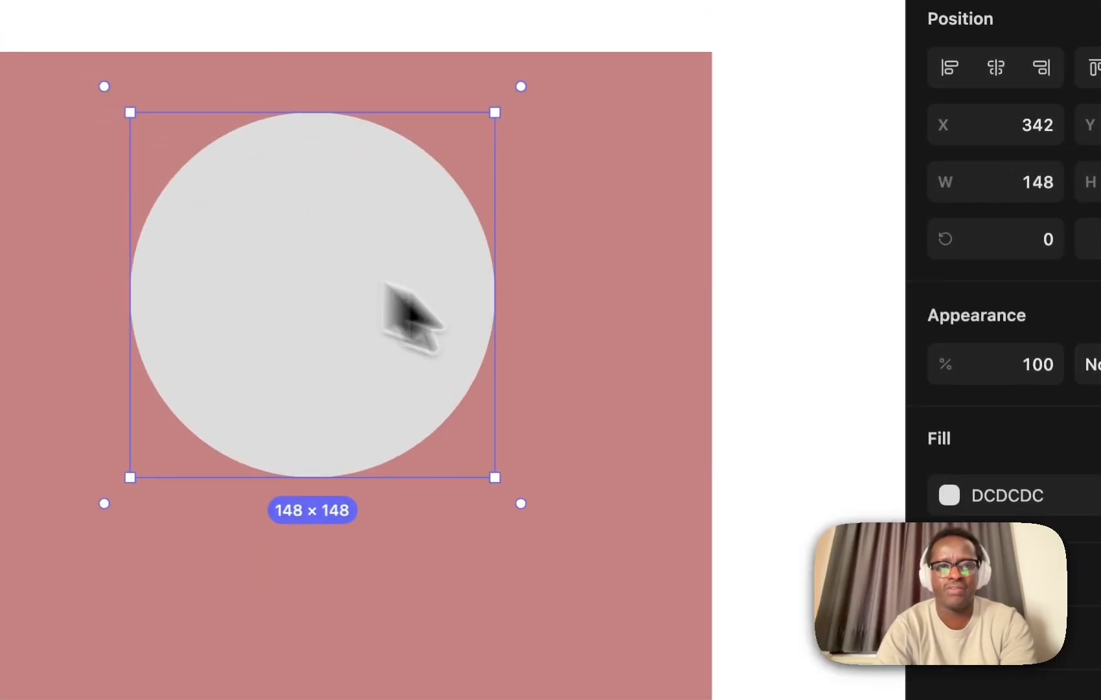
left_click(949, 494)
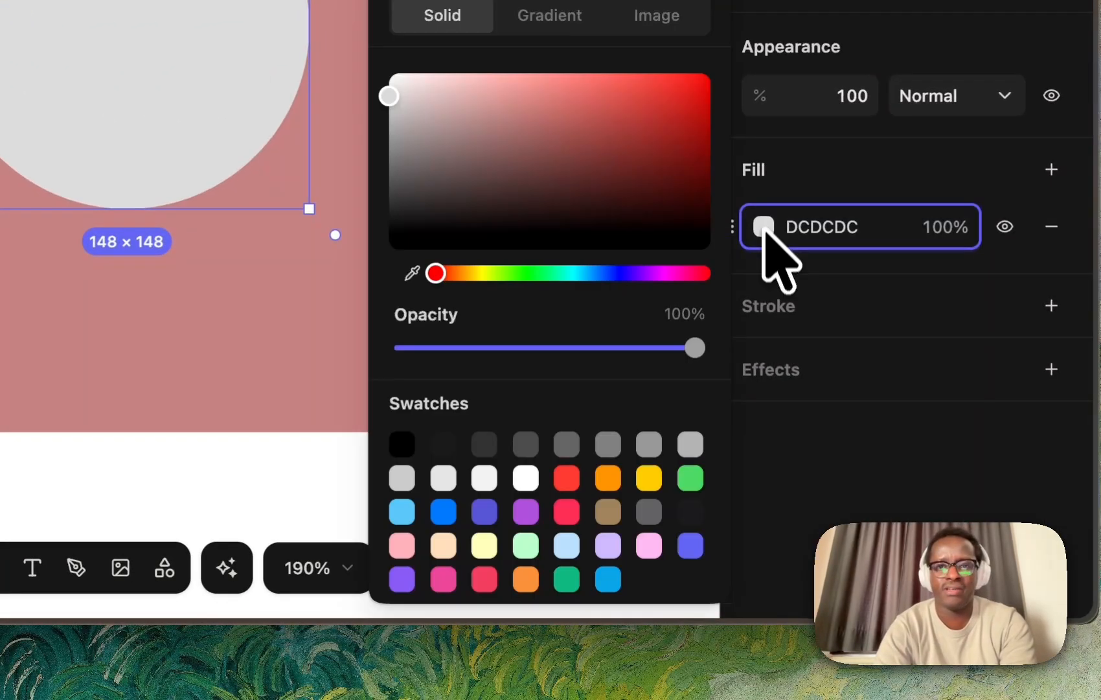
left_click(526, 544)
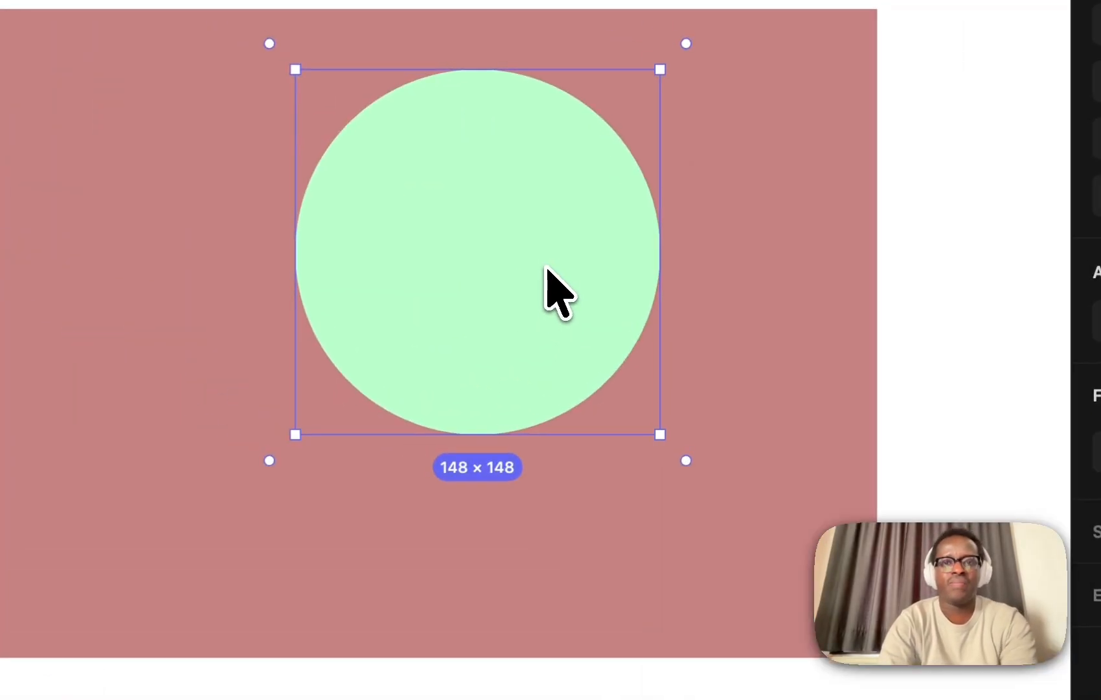
left_click_drag(547, 269, 454, 197)
left_click_drag(379, 374, 386, 295)
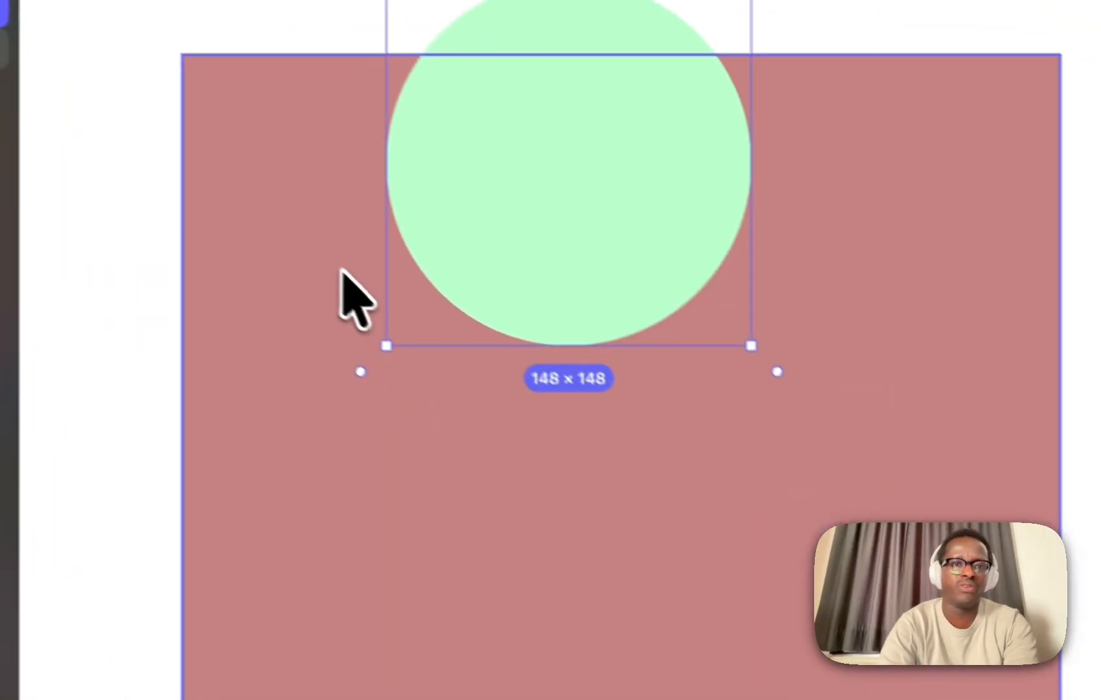
- Use the large rectangle as a mask for the circle, and move the circle over its lower-left edge and finally fully inside it
left_click(133, 467)
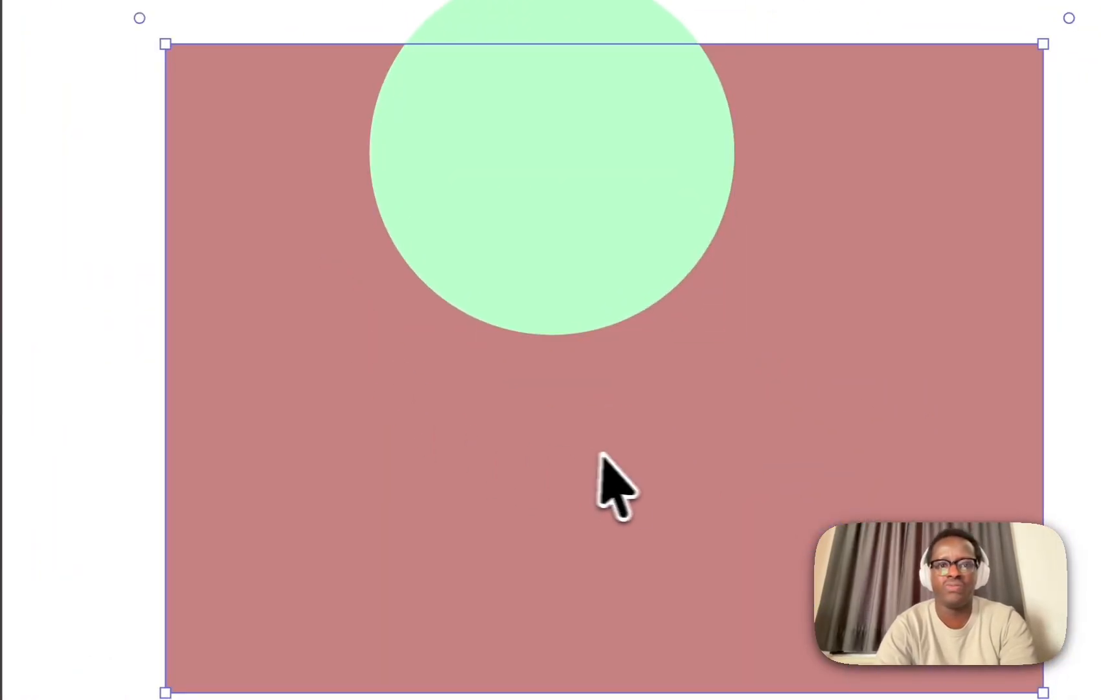
right_click(685, 473)
left_click(771, 531)
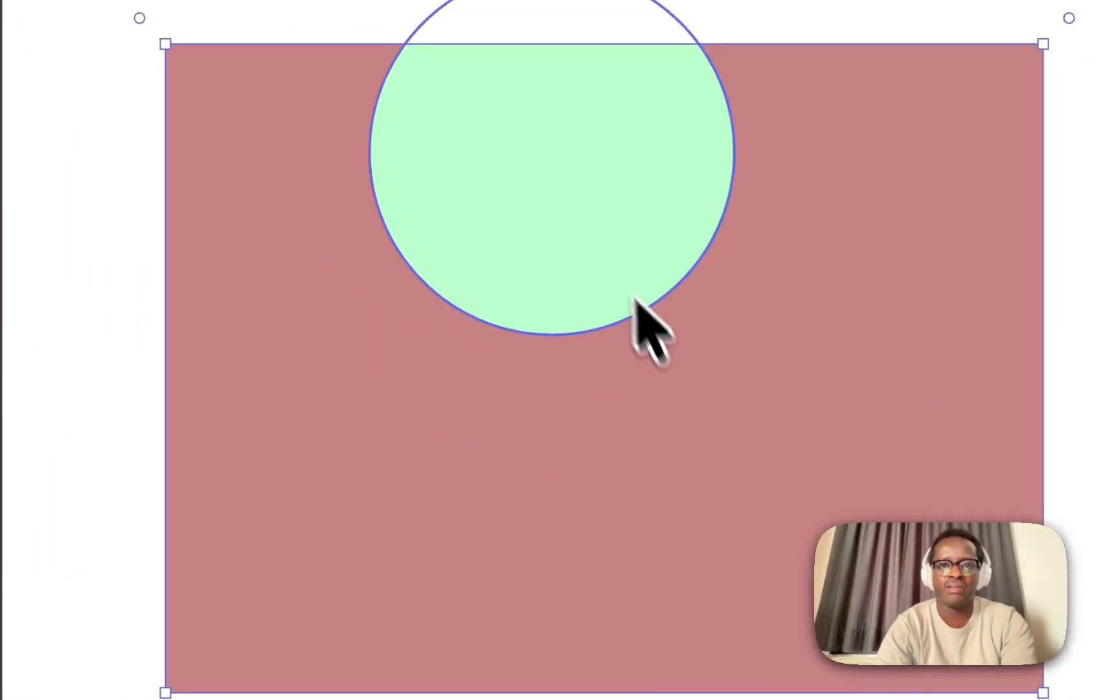
left_click_drag(586, 171, 362, 648)
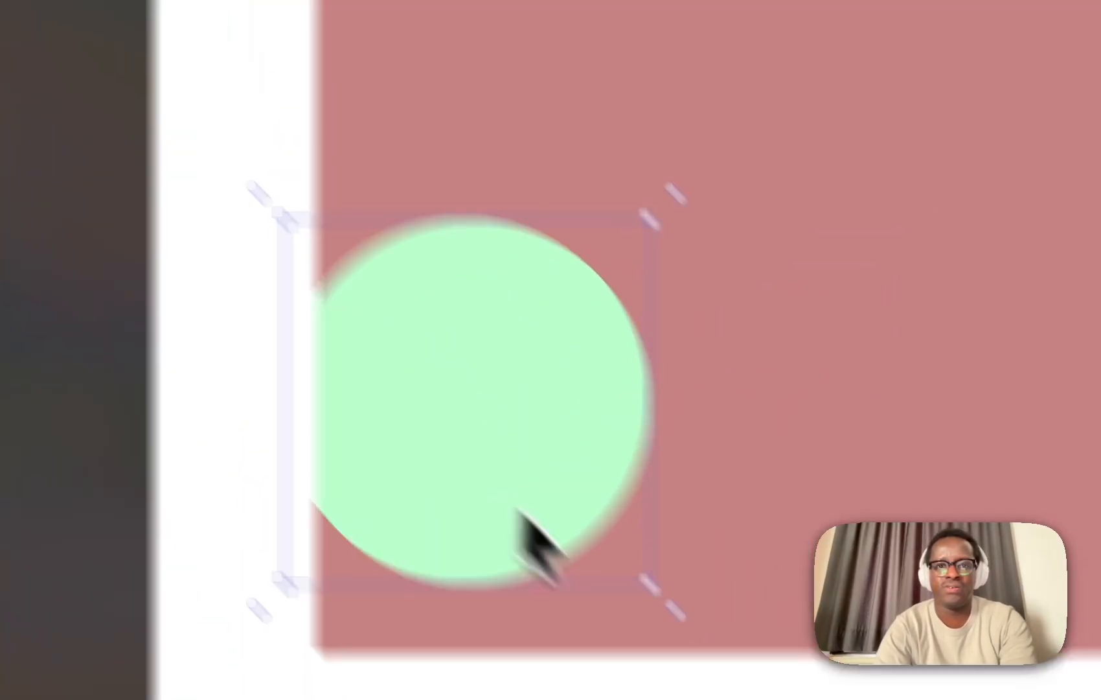
left_click_drag(520, 510, 677, 566)
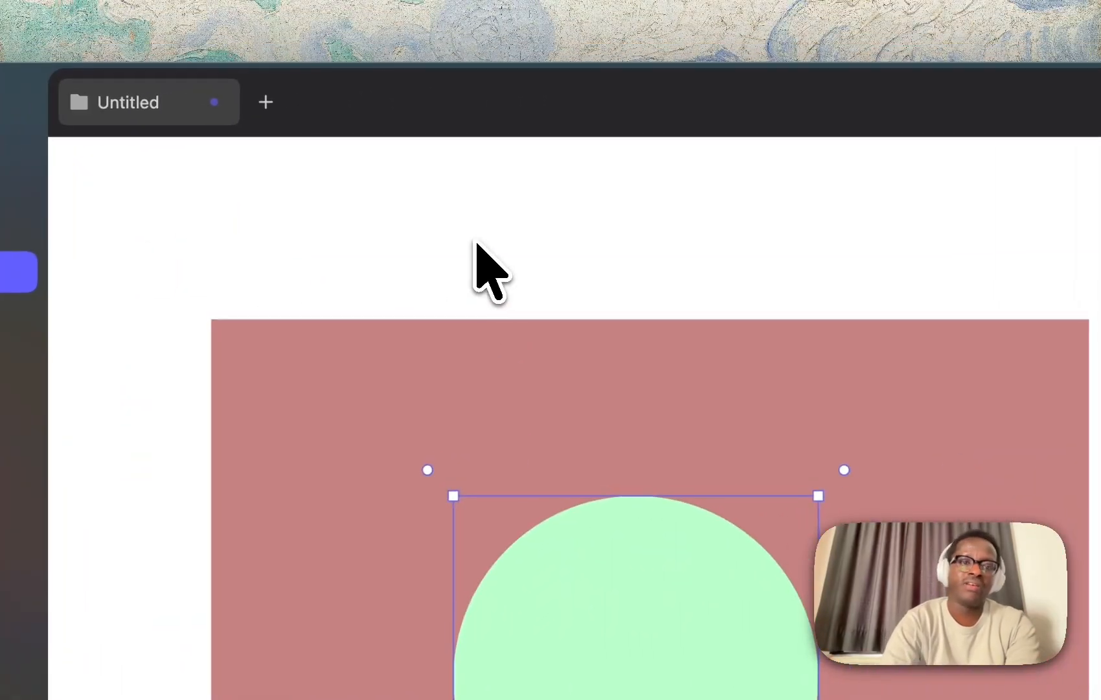
- Draw a rectangle about 96 × 103 above the circle, overlapping the top edge of the masking rectangle
left_click(476, 243)
key("r")
left_click_drag(530, 192, 769, 445)
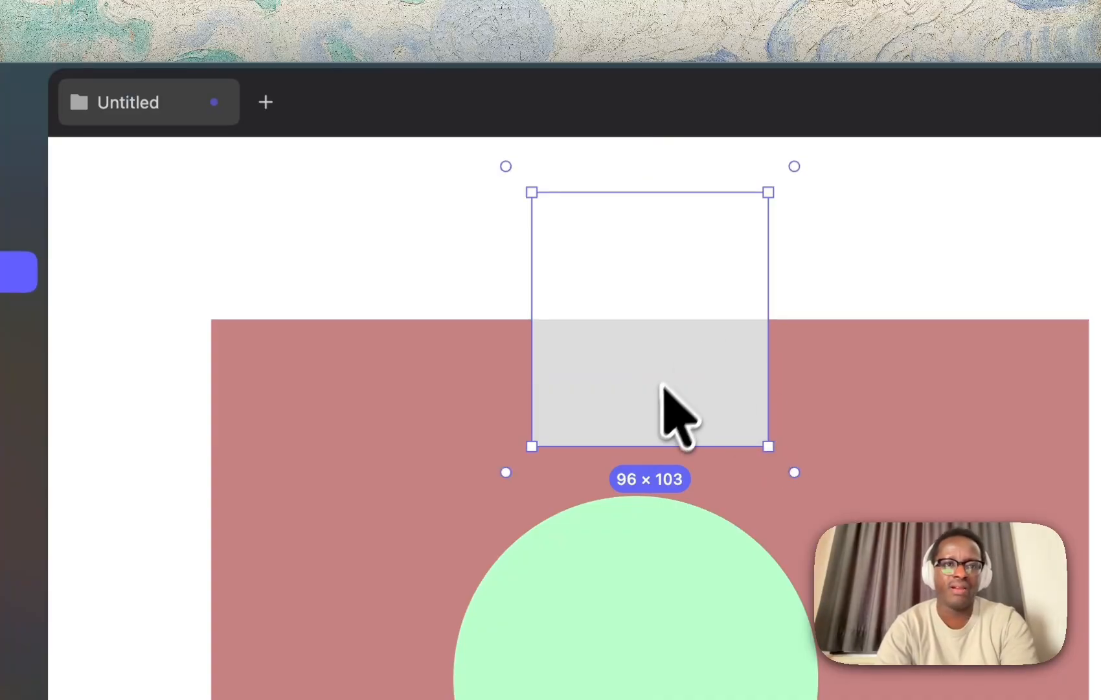
- Draw a rectangle about 51 × 60 over the masking rectangle's upper-right corner and widen it to about 106 × 60
key("r")
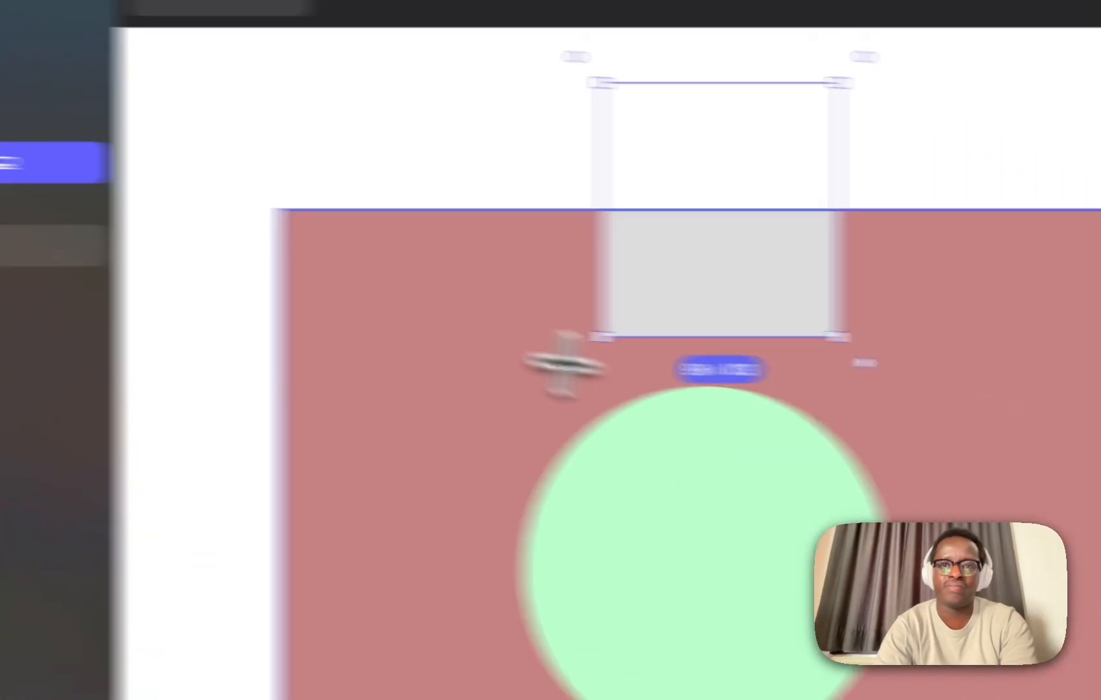
left_click_drag(641, 198, 769, 322)
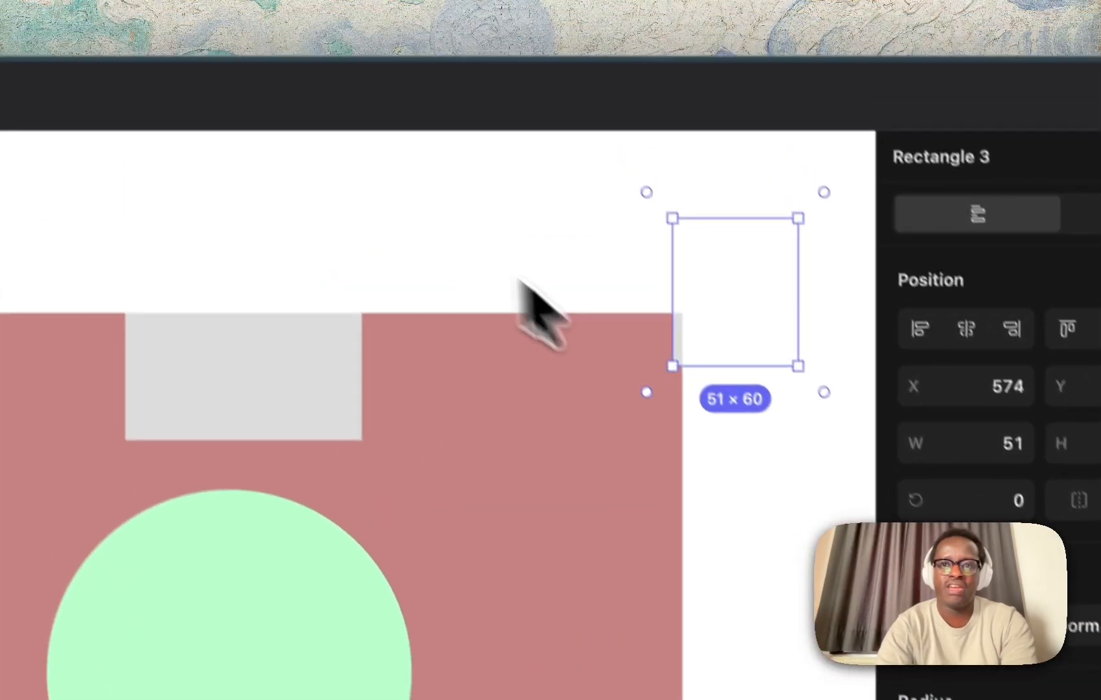
left_click_drag(716, 374, 548, 359)
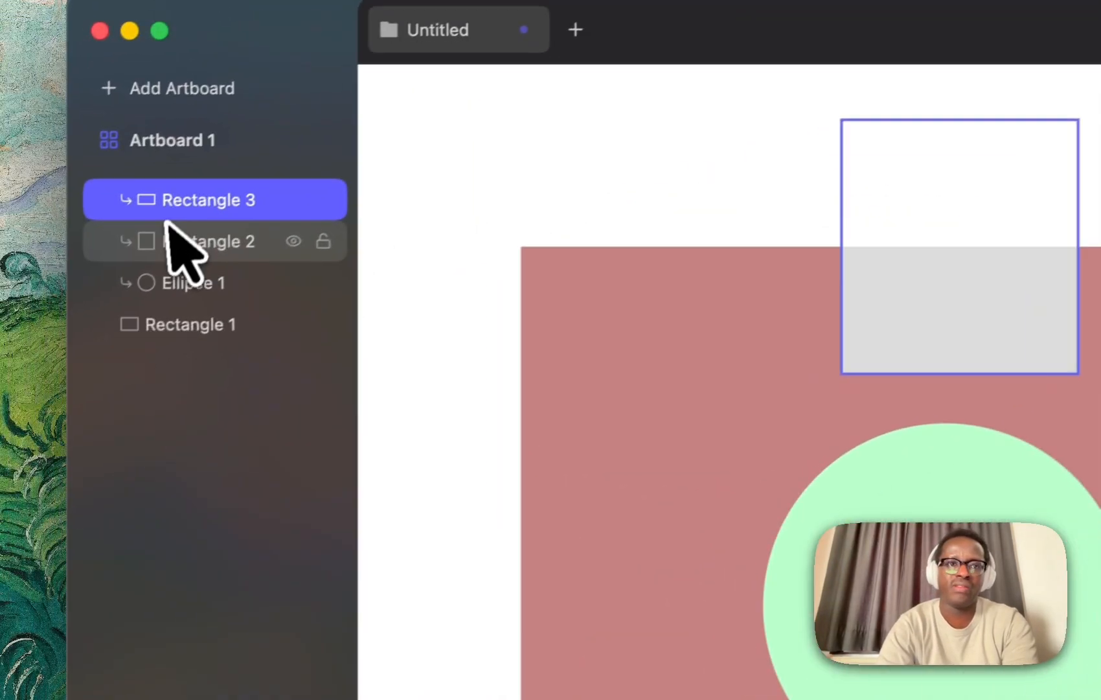
- Make the 106 × 60 corner rectangle ignore the mask and move it slightly left along the red rectangle's top edge
right_click(186, 208)
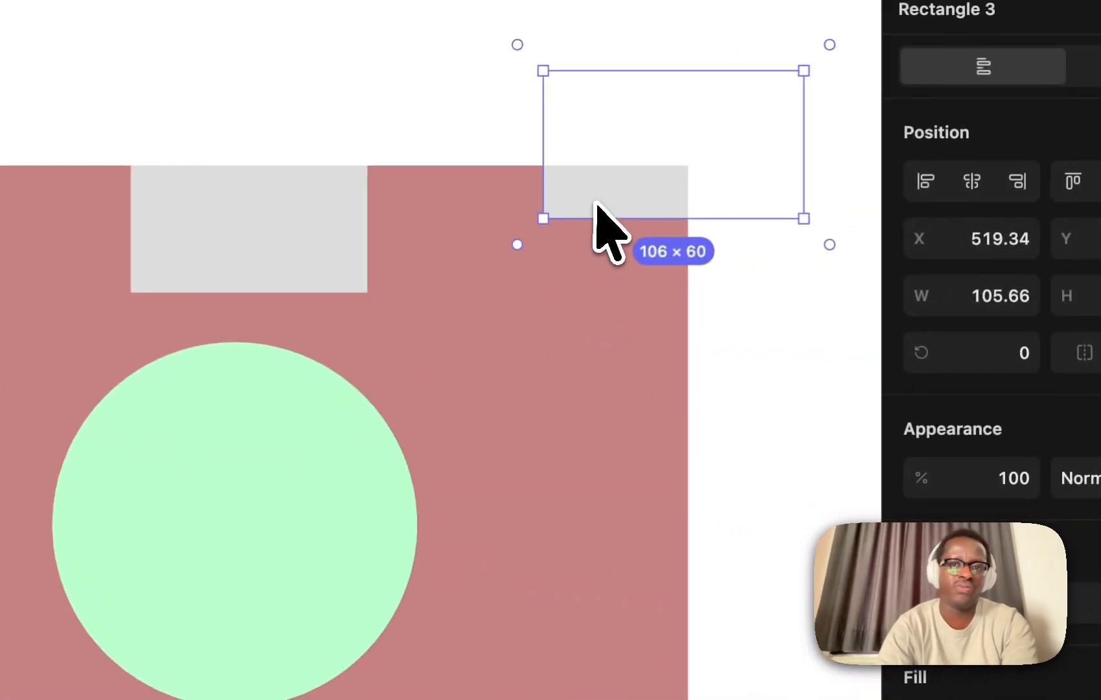
right_click(591, 203)
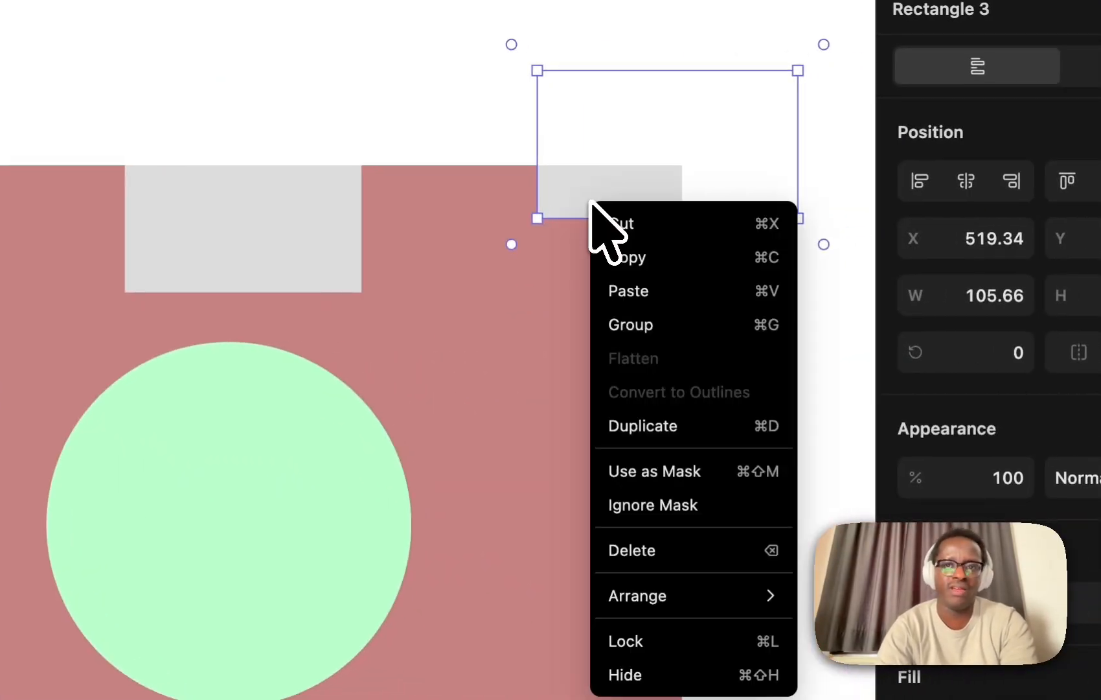
left_click(669, 507)
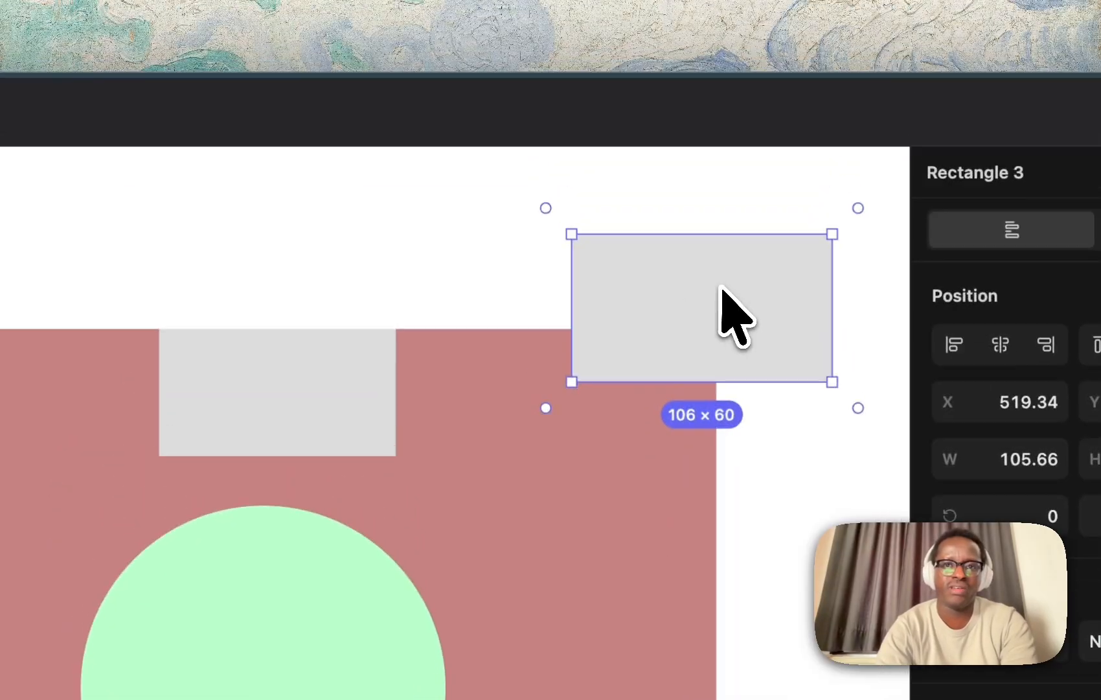
left_click_drag(697, 157, 601, 162)
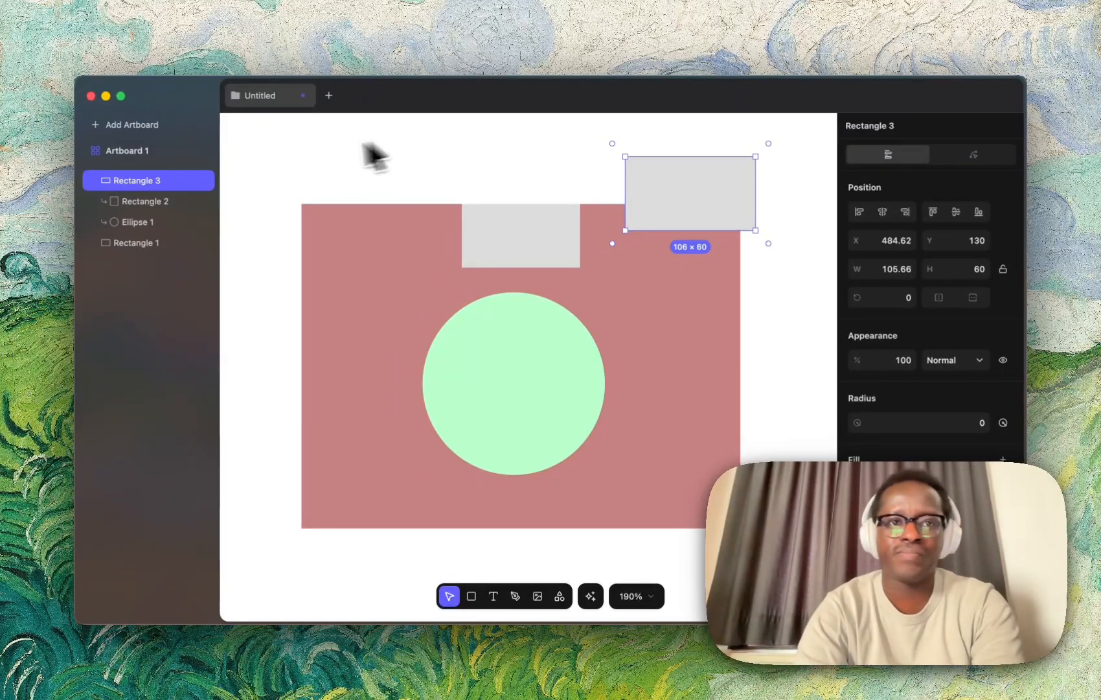
- Delete the unmasked corner rectangle and group the large red rectangle, the circle and the remaining masked rectangle
key("Delete")
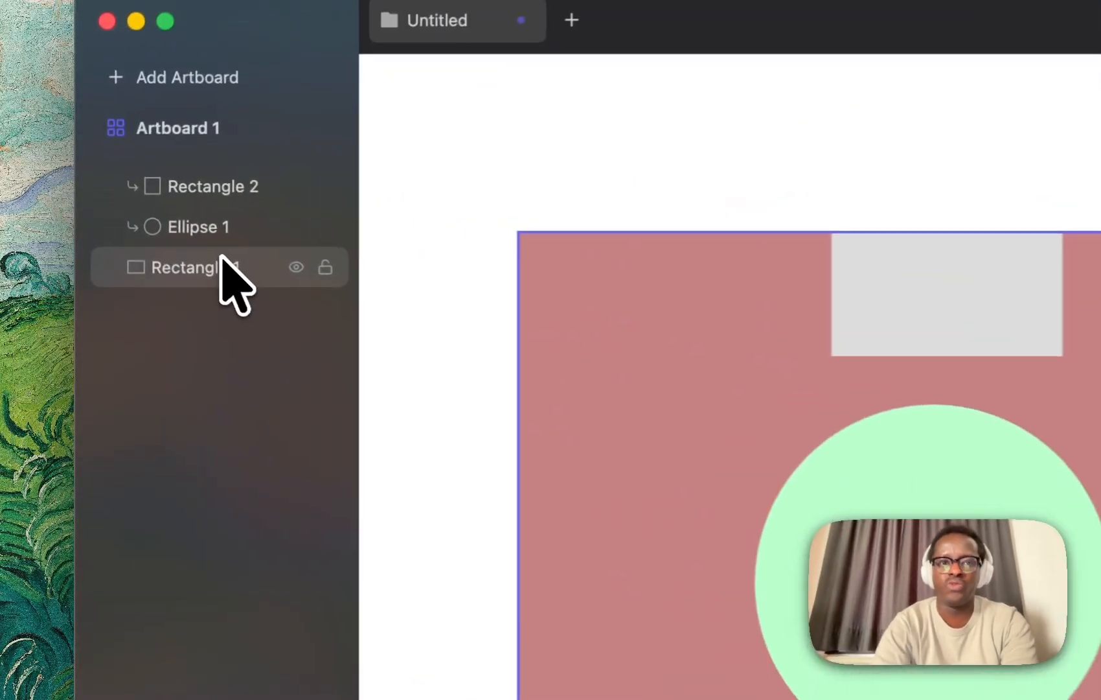
left_click(151, 224)
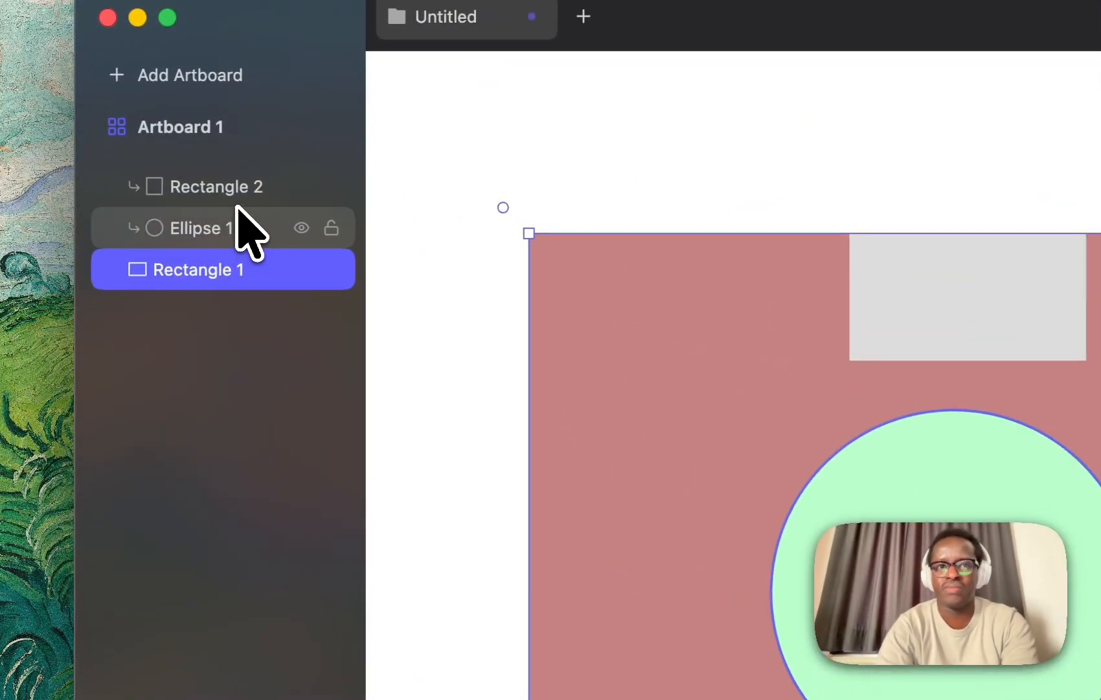
left_click(160, 202, "shift")
left_click(154, 181, "shift")
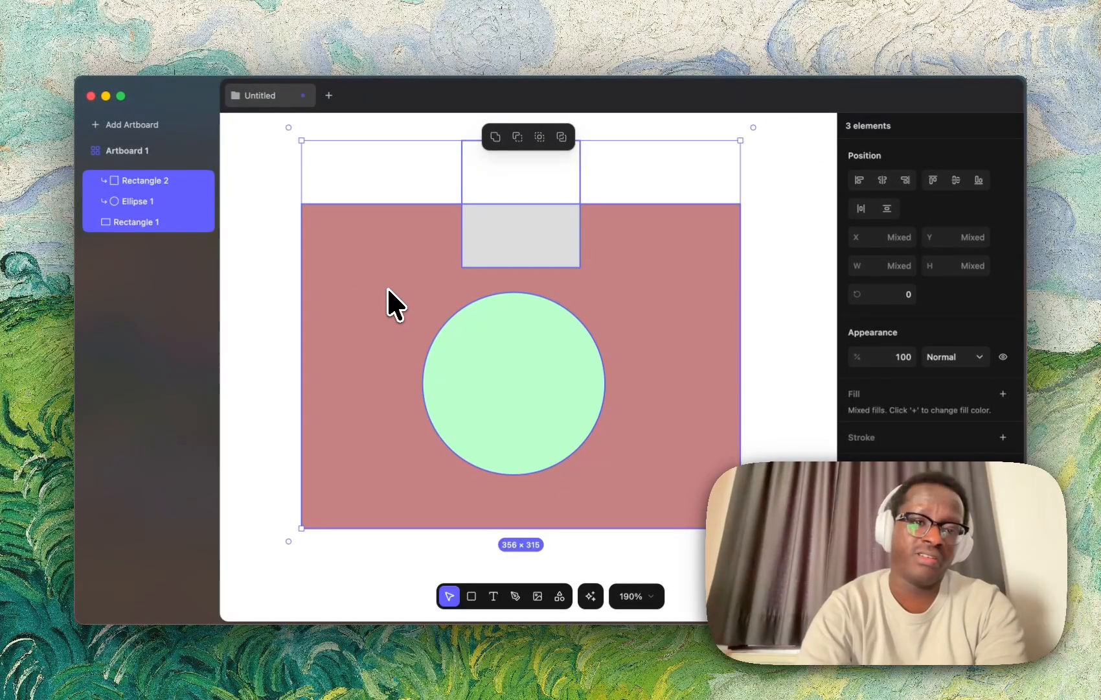
key("super+g")
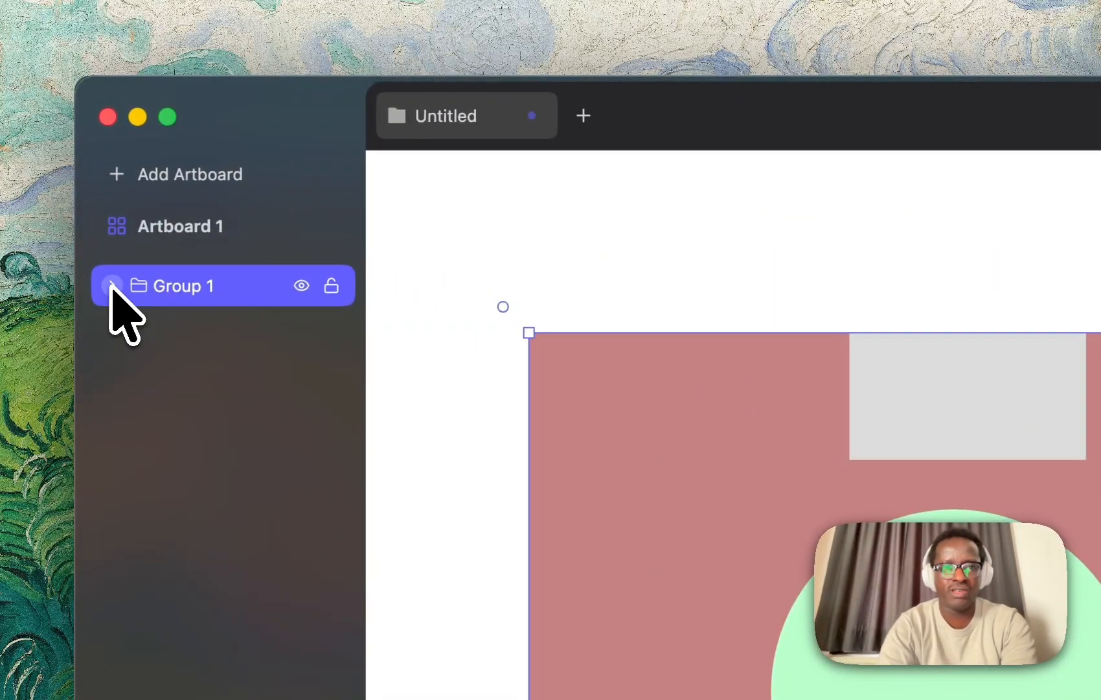
left_click(111, 285)
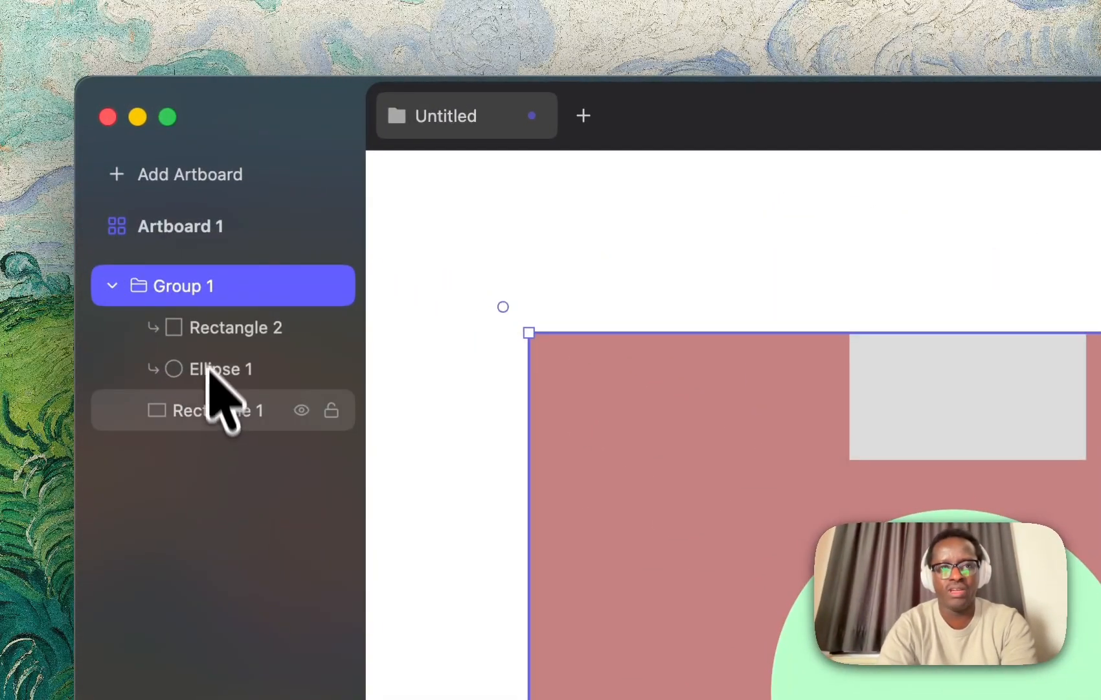
left_click(111, 285)
- Draw a separate rectangle about 27 × 28 above the group's upper-left corner and move it right, near the group's centre
left_click(415, 324)
key("r")
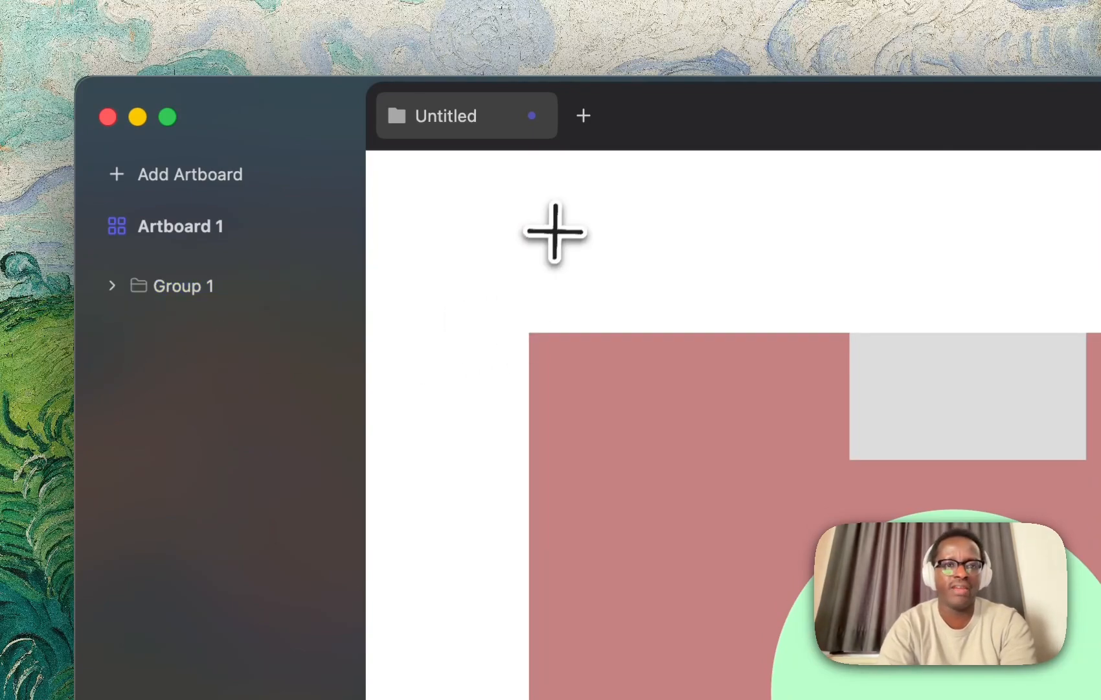
left_click_drag(553, 226, 621, 295)
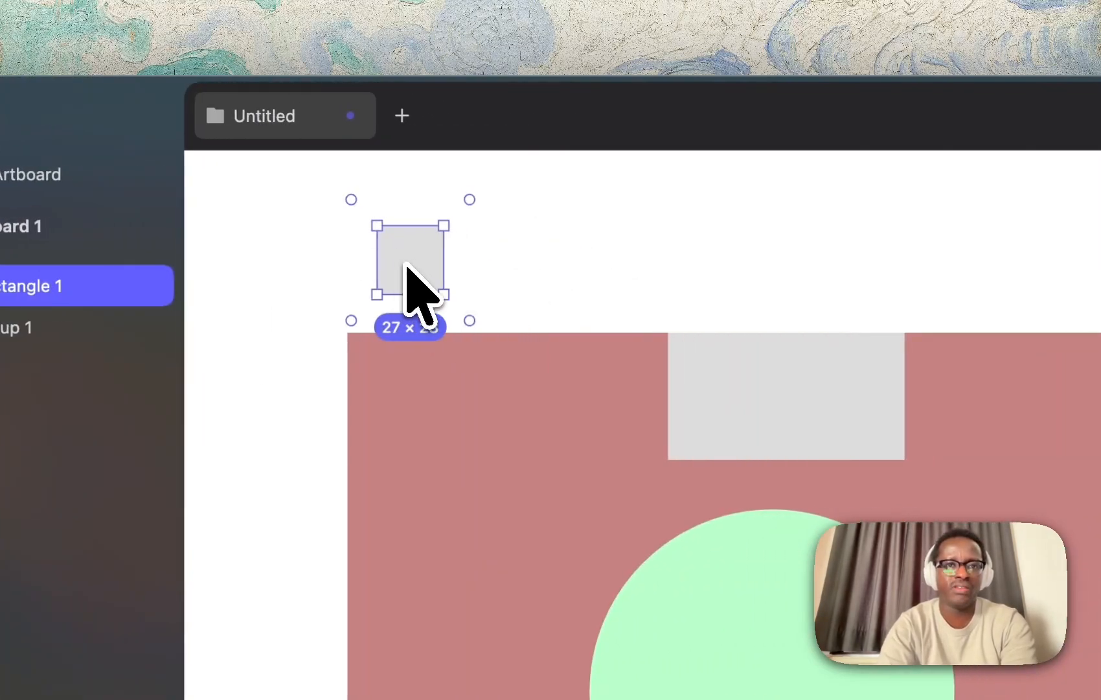
left_click_drag(416, 289, 758, 260)
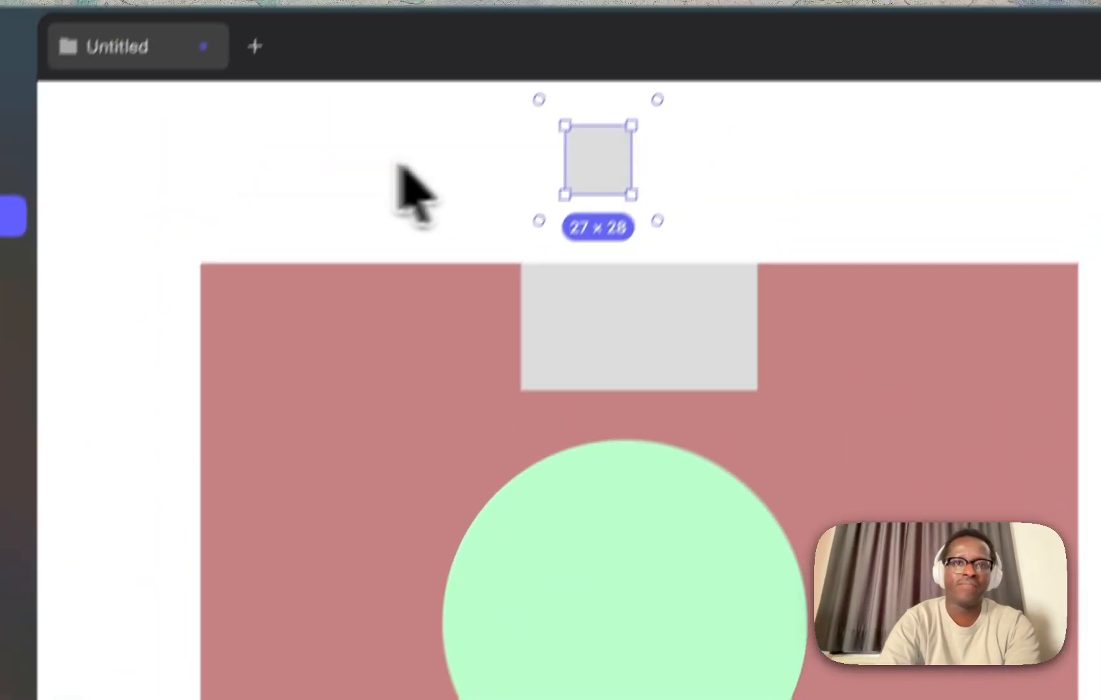
- Delete all remaining shapes from the artboard
left_click_drag(328, 162, 642, 509)
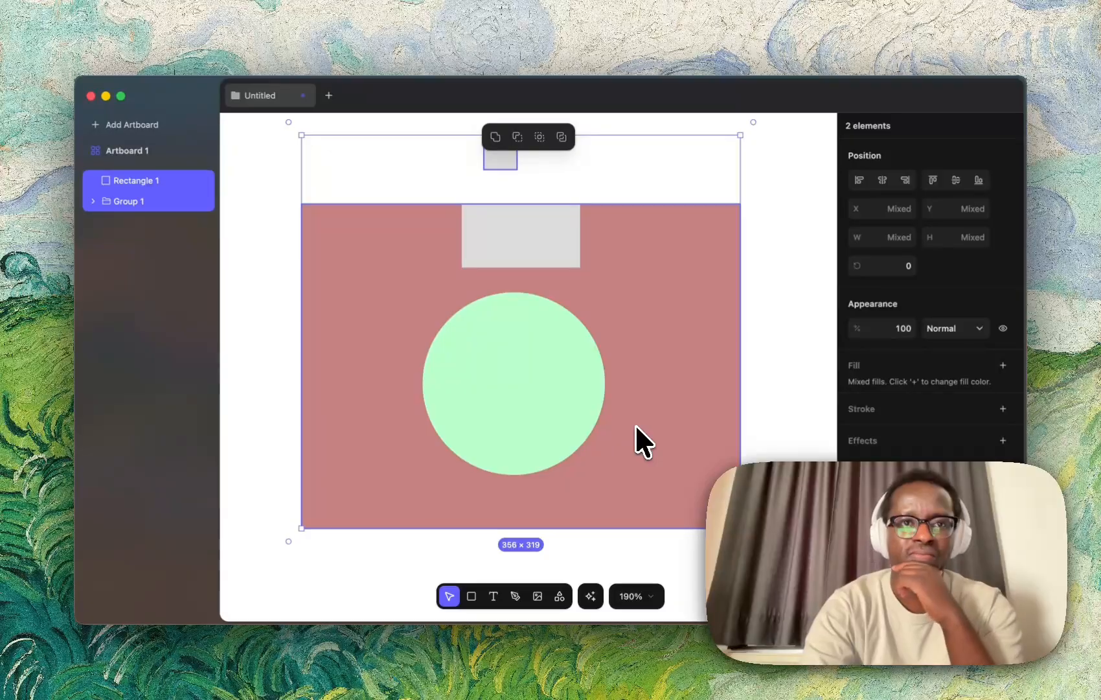
key("Delete")
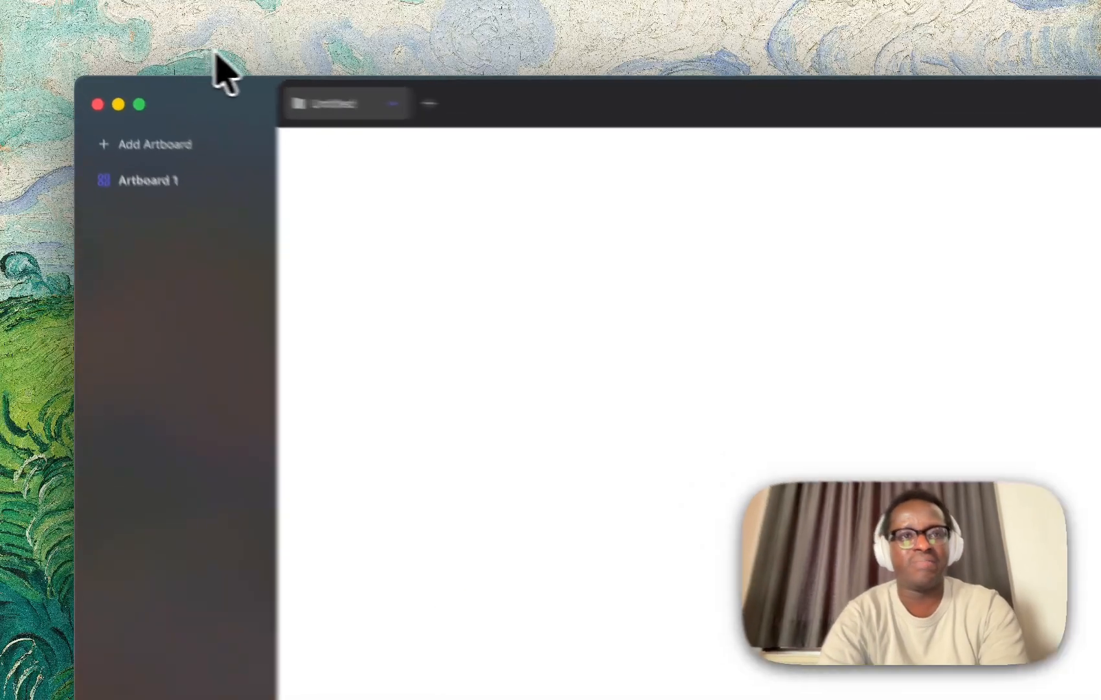
- Open the application settings, try the Light theme, and set the theme to System
left_click(175, 66)
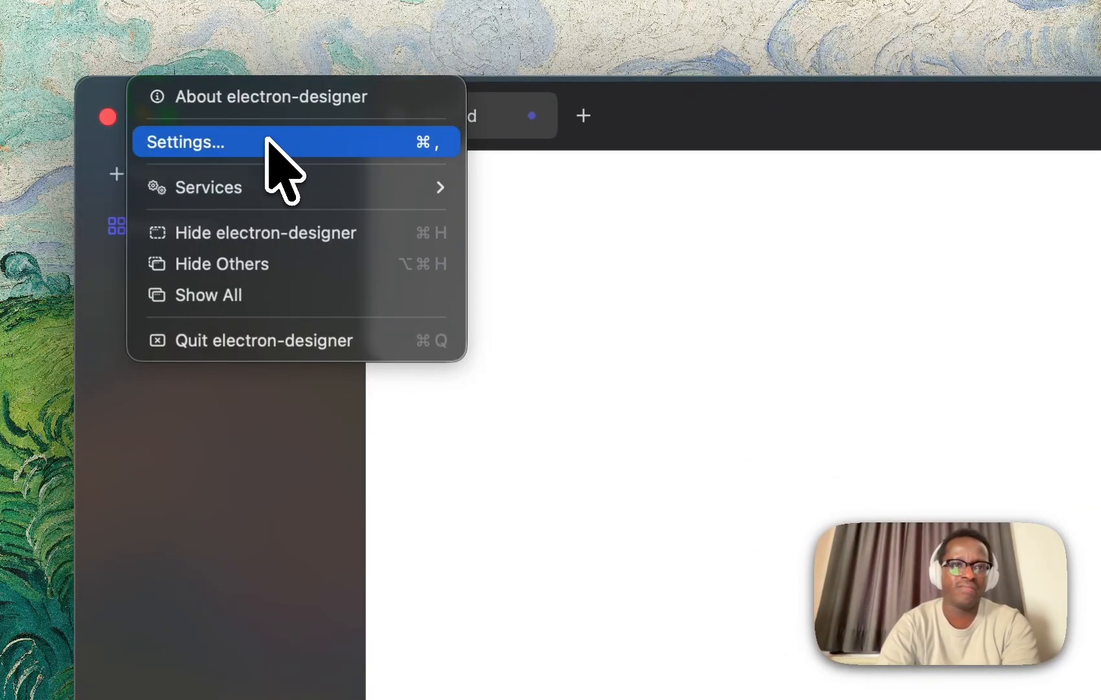
left_click(184, 141)
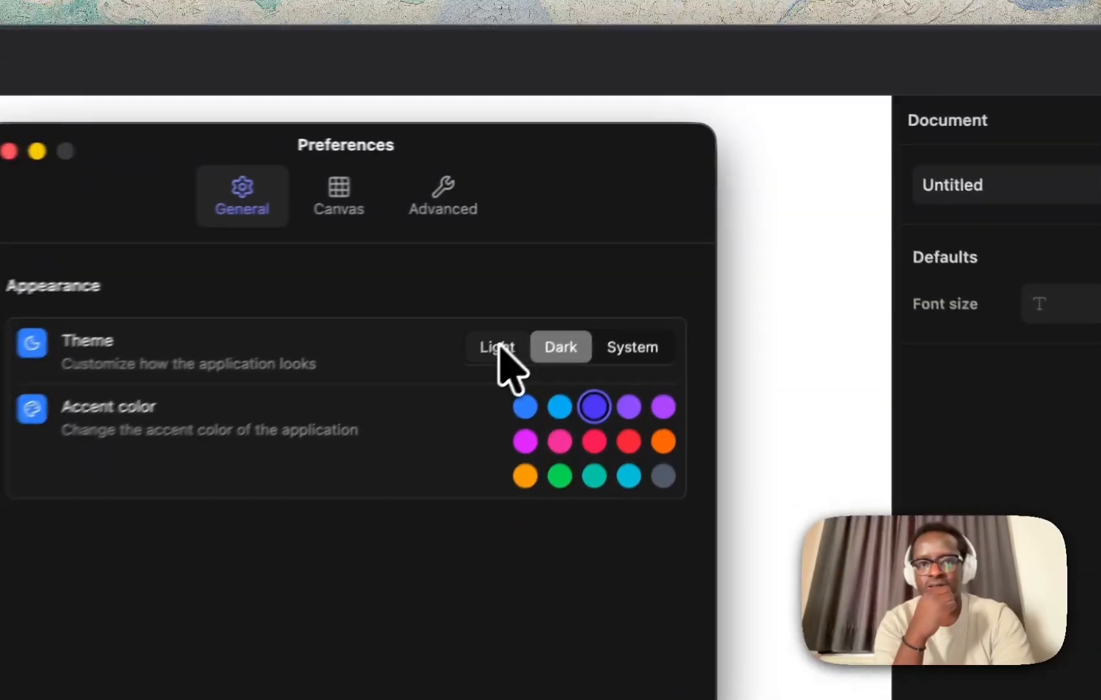
left_click(629, 245)
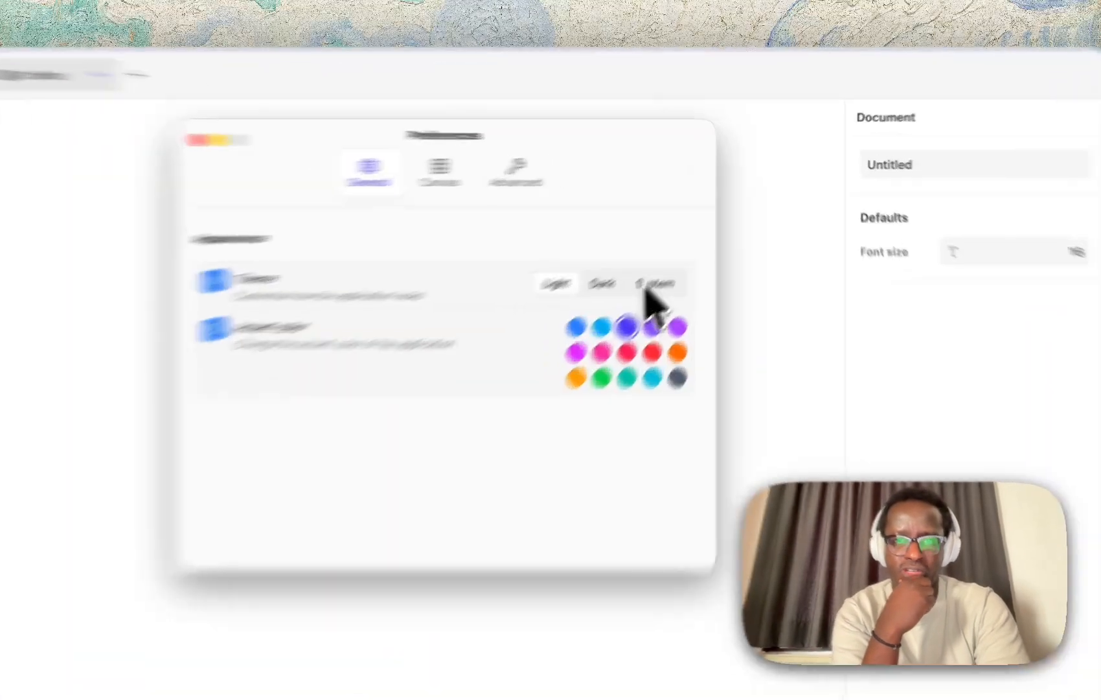
left_click(699, 245)
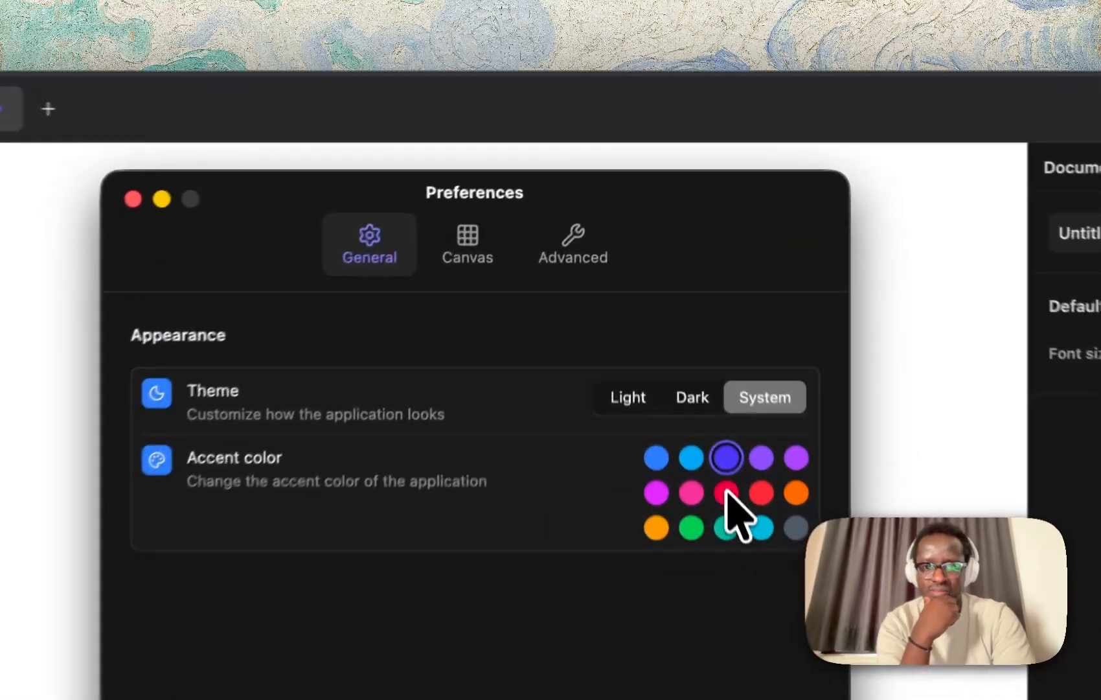
- Try the rose and teal accent colors, moving the Preferences window to the lower right of the document to uncover the canvas
left_click(680, 294)
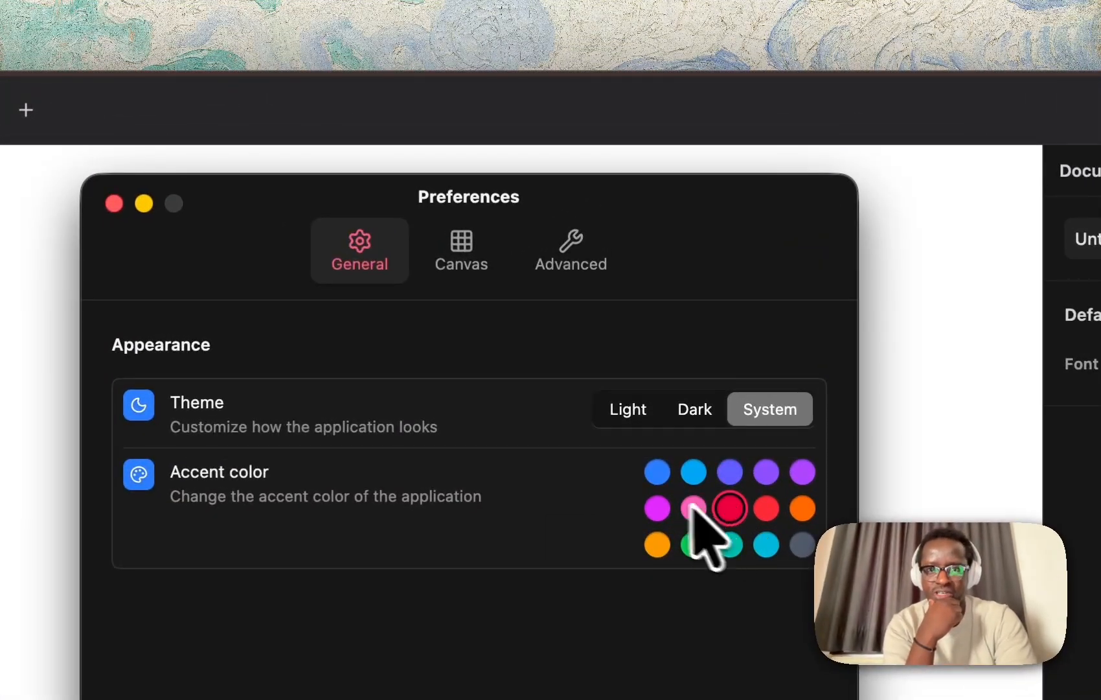
left_click_drag(321, 195, 729, 418)
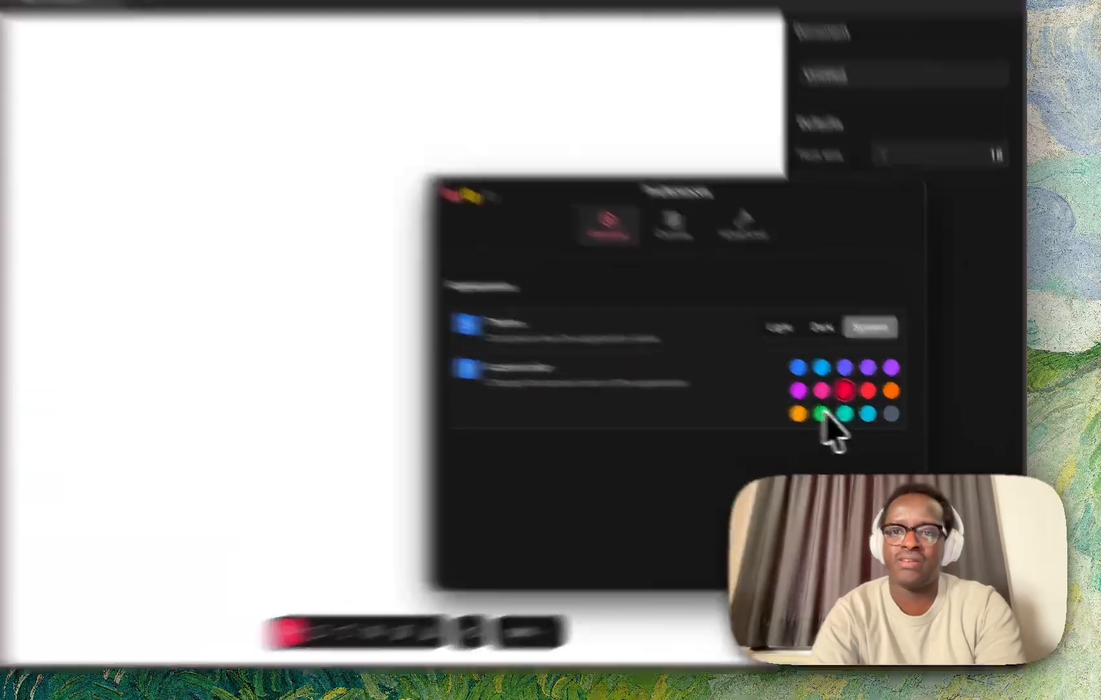
left_click(866, 424)
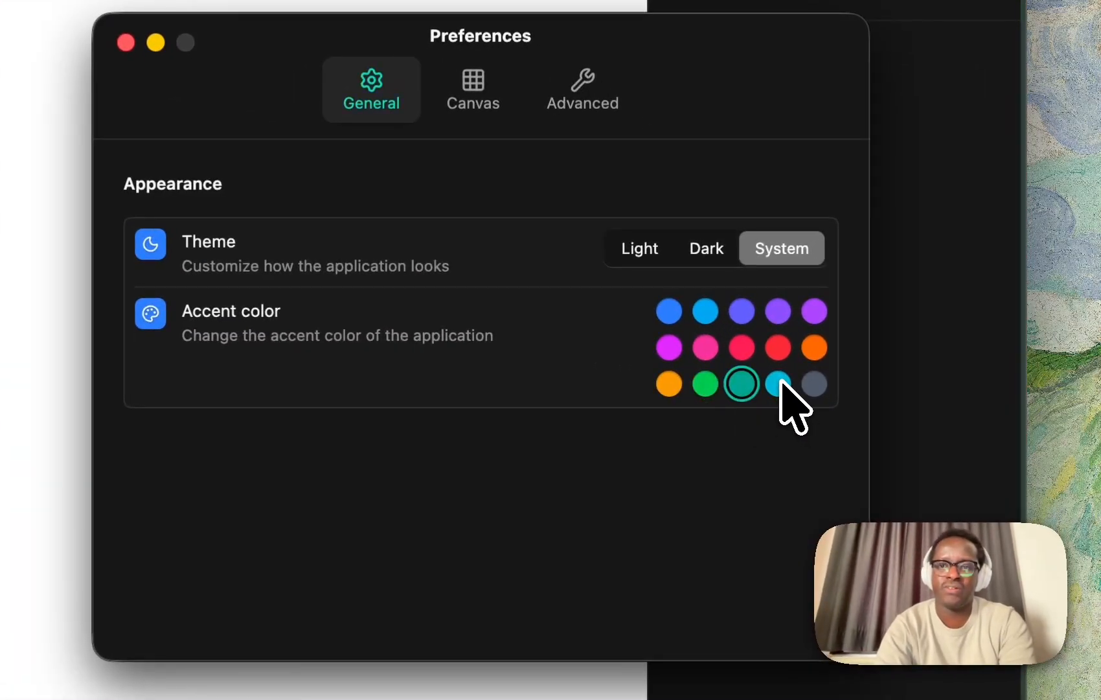
- Try the cyan, slate grey, orange, purple, violet and indigo accent colors in turn
left_click(780, 384)
left_click(813, 385)
left_click(814, 348)
left_click(814, 311)
left_click(778, 311)
left_click(742, 311)
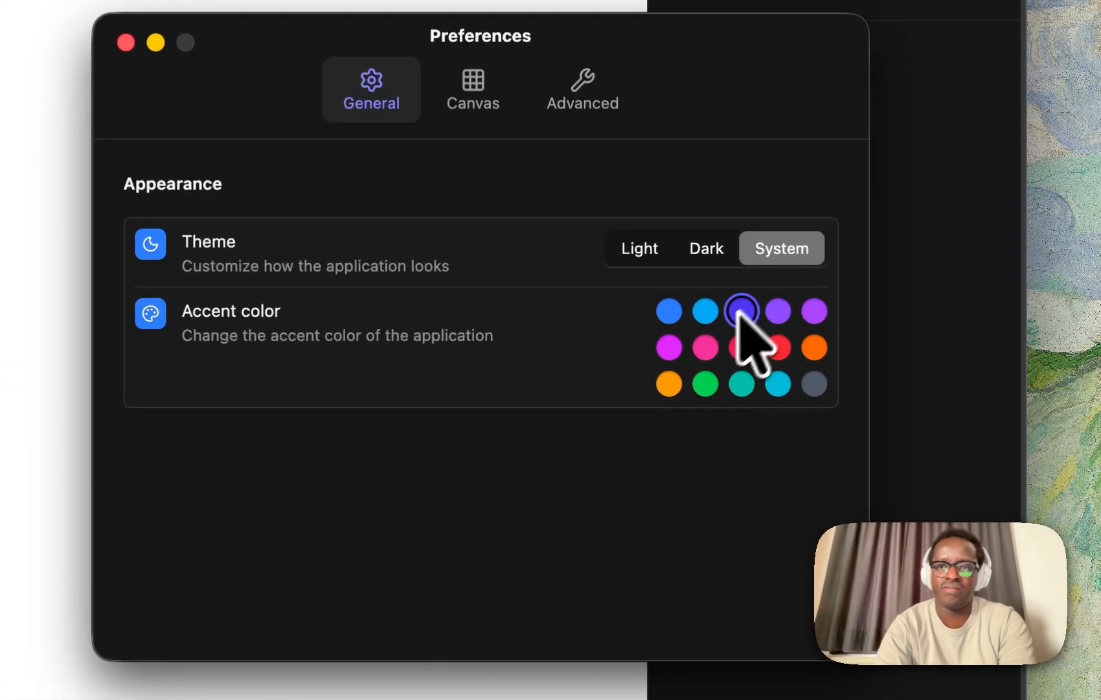
- Try the pink, fuchsia and amber accent colors, and set the accent color to green
left_click(706, 348)
left_click(669, 347)
left_click(669, 383)
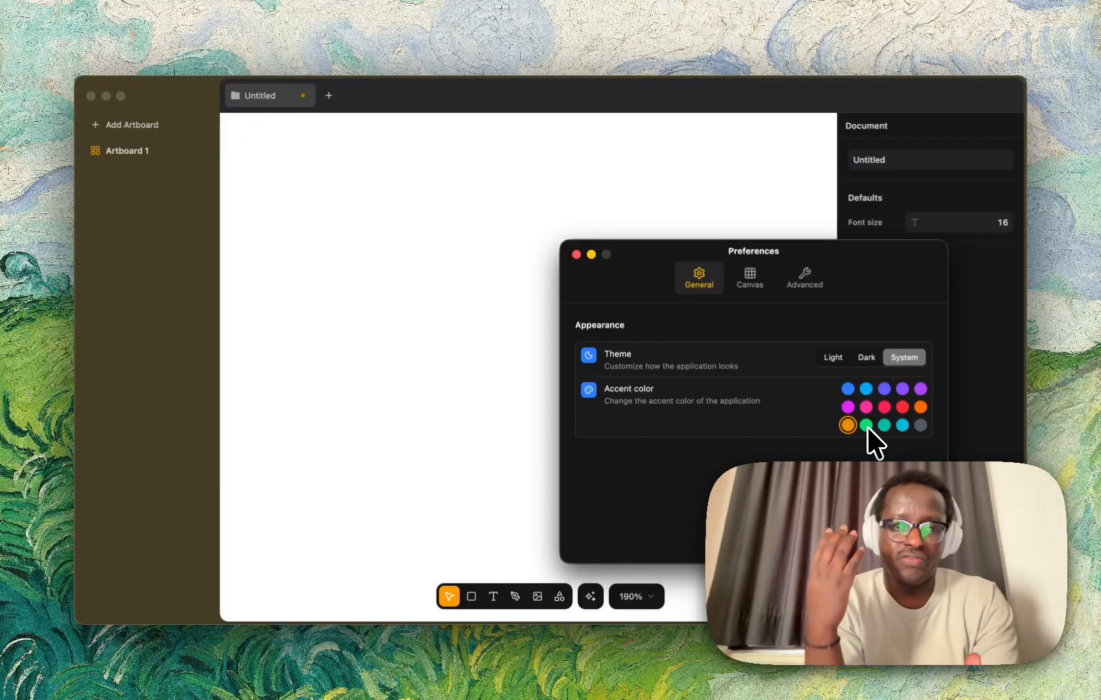
left_click(867, 425)
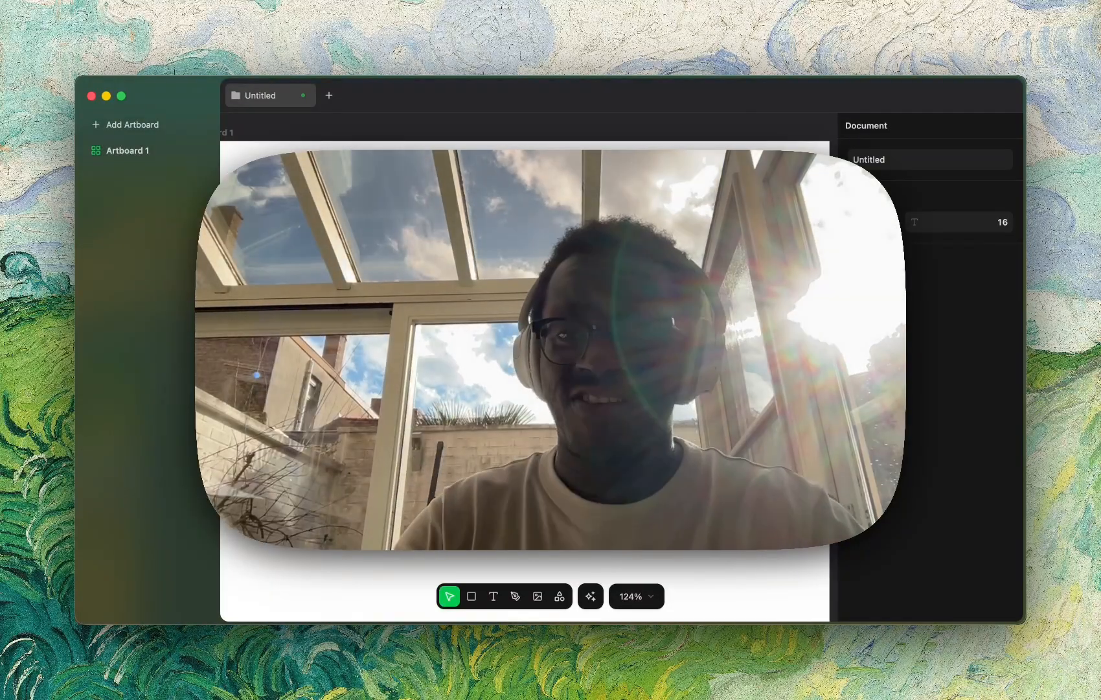